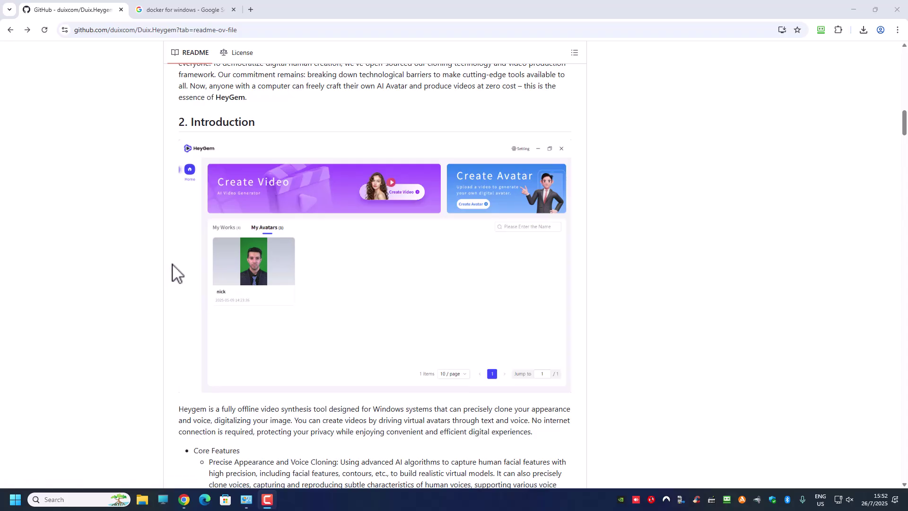
- Return to the main page of the Duix.Heygem repository
scroll(173, 267, up, 4)
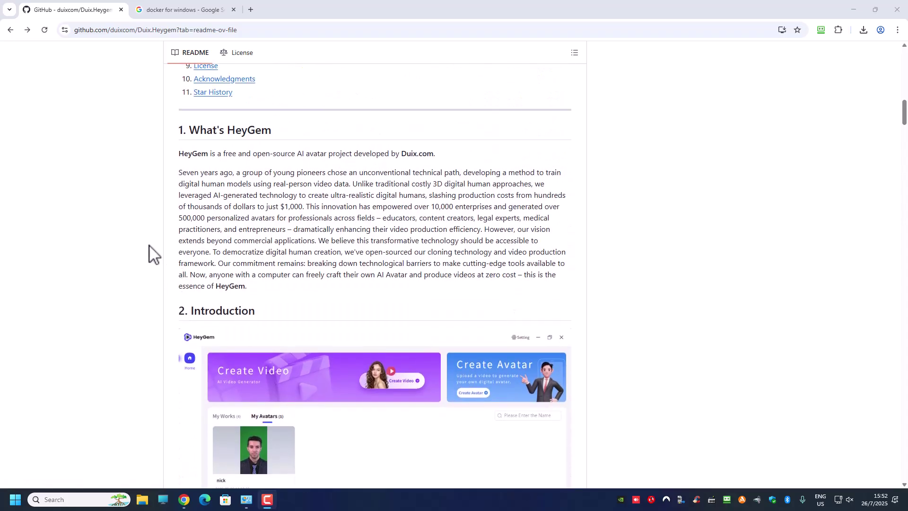
click(169, 254)
key(alt+Left)
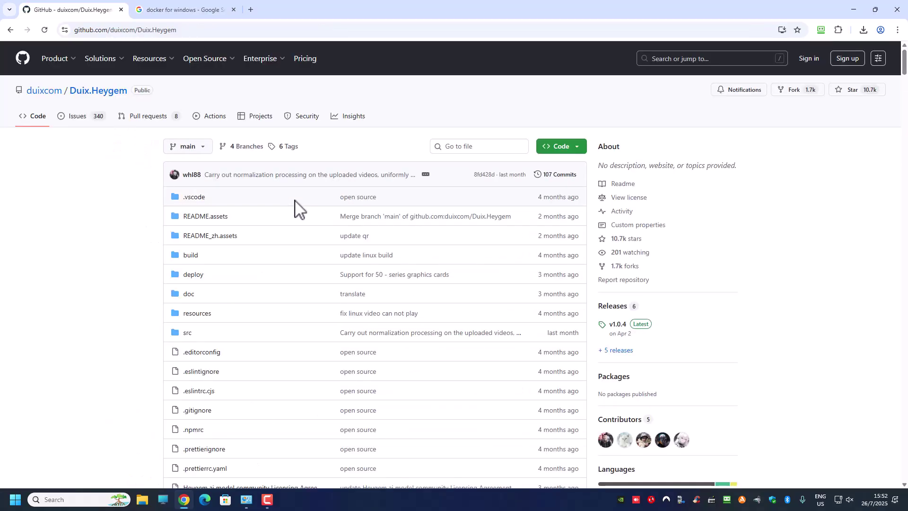
- Examine the repository's README from the HeyGem overview and introduction down to the How to Run Locally section
scroll(279, 196, down, 2)
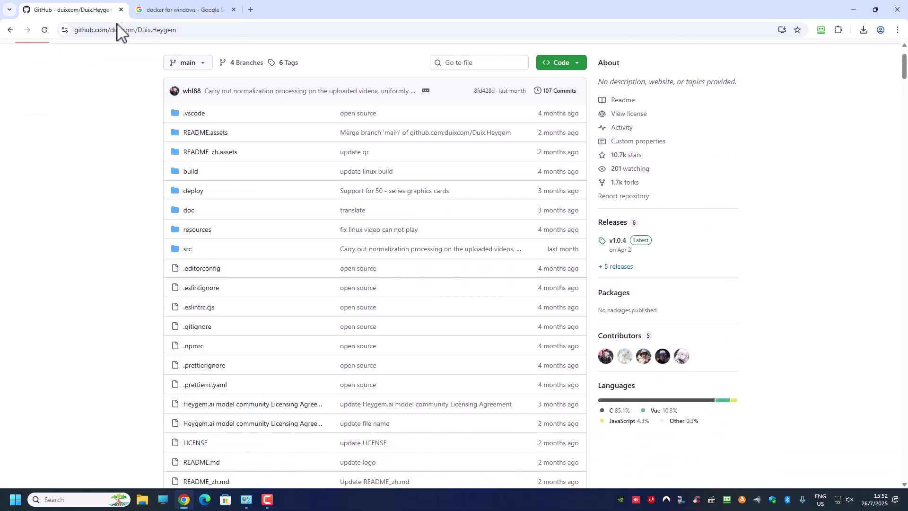
scroll(324, 233, down, 10)
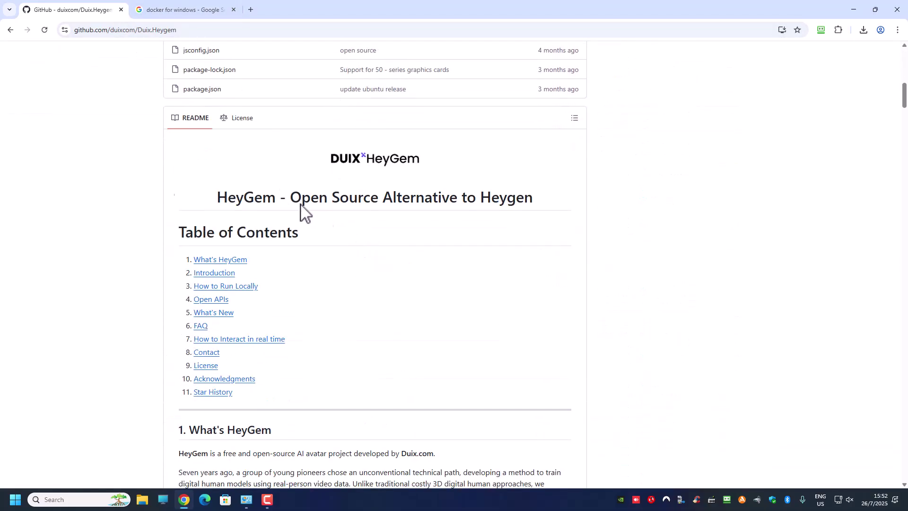
scroll(321, 214, down, 7)
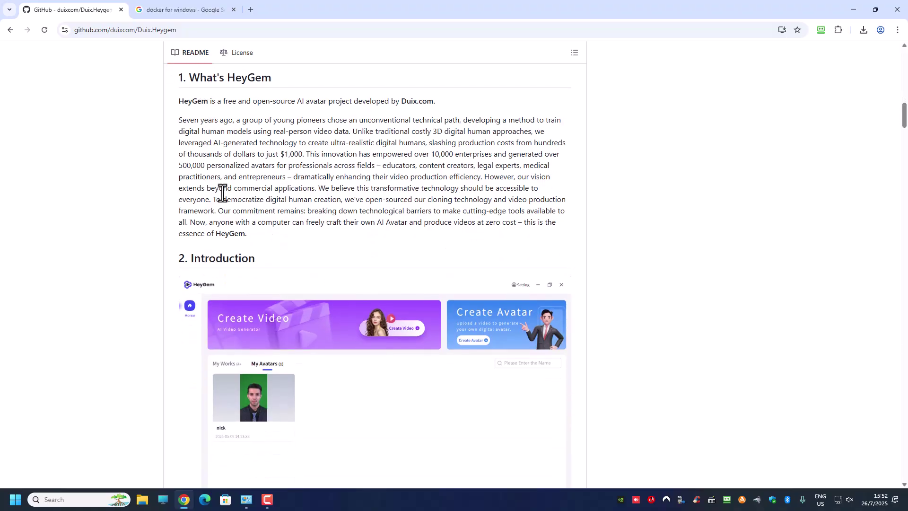
scroll(256, 198, down, 3)
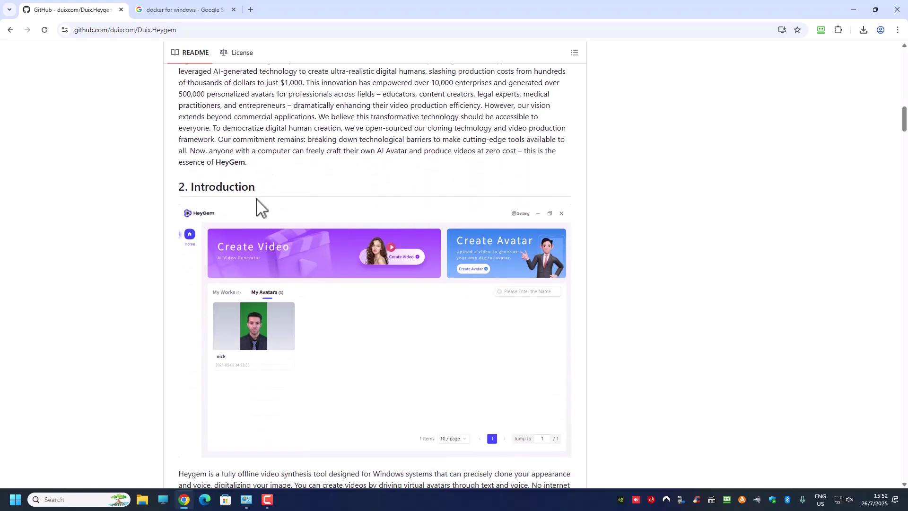
scroll(325, 209, down, 6)
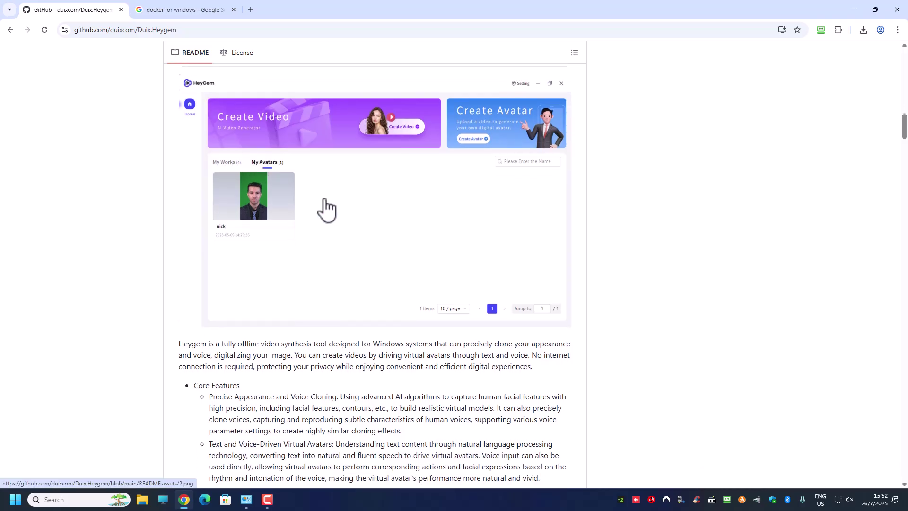
scroll(324, 208, down, 7)
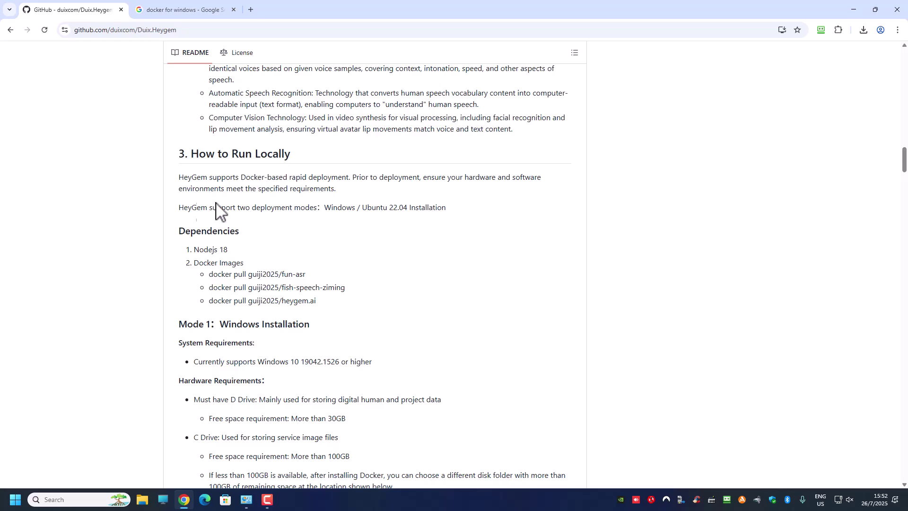
- Examine the dependencies and the Windows installation's system and hardware requirements, including the required D drive
scroll(228, 222, down, 2)
scroll(225, 222, down, 3)
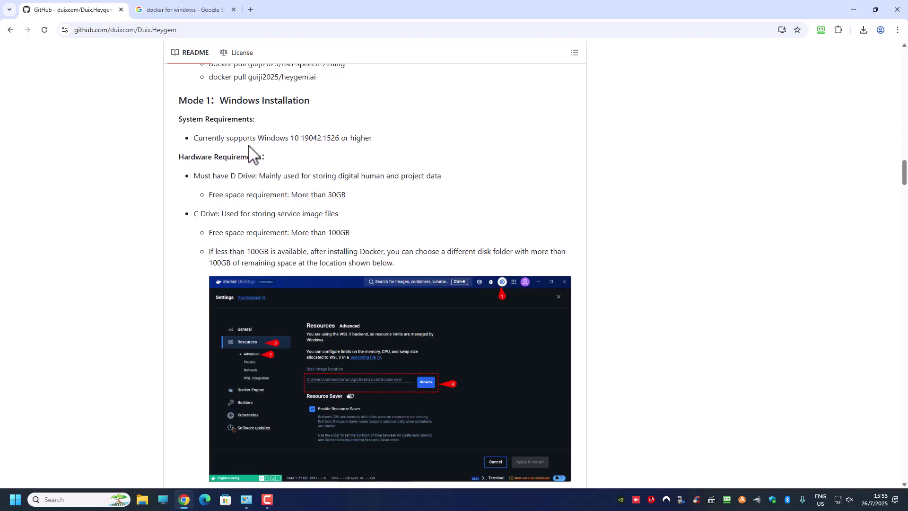
scroll(261, 161, down, 1)
drag(231, 128, 249, 130)
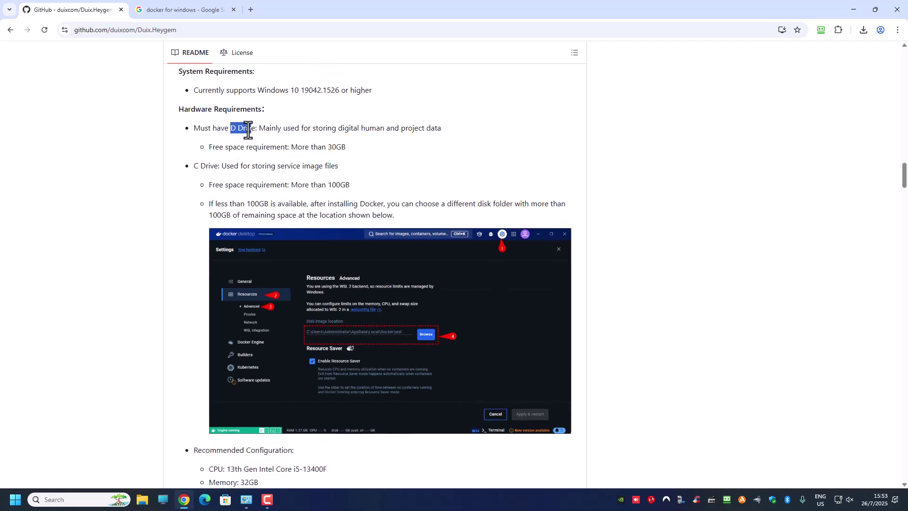
drag(259, 128, 229, 128)
drag(229, 127, 255, 129)
drag(229, 128, 256, 128)
scroll(247, 180, down, 2)
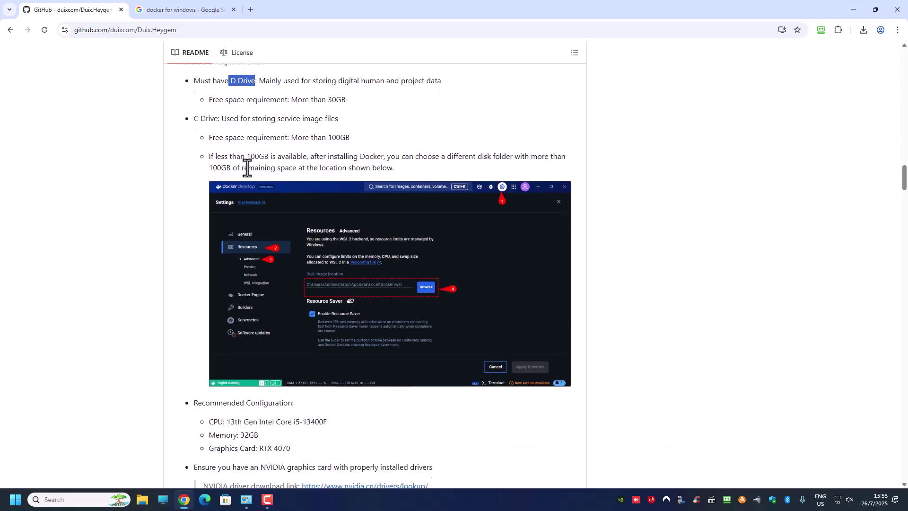
- Examine the README's recommended CPU, memory and graphics card configuration
scroll(248, 158, down, 3)
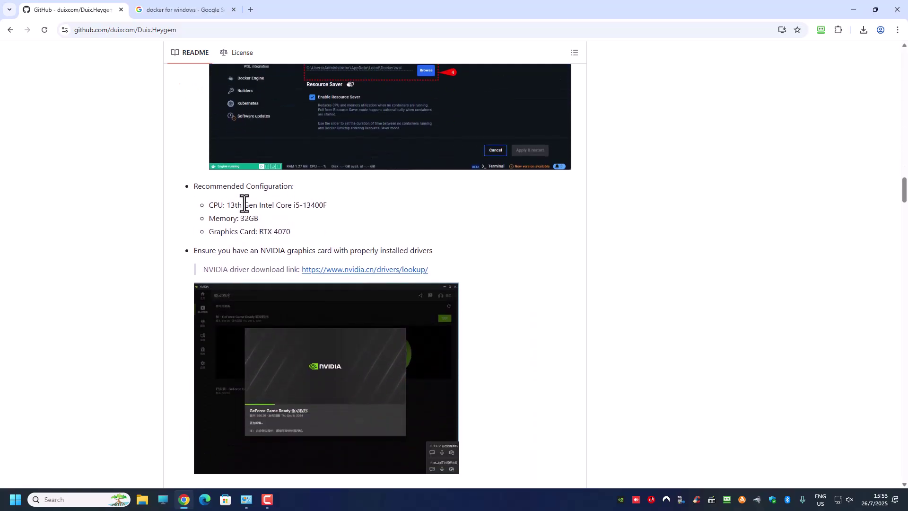
scroll(245, 201, down, 2)
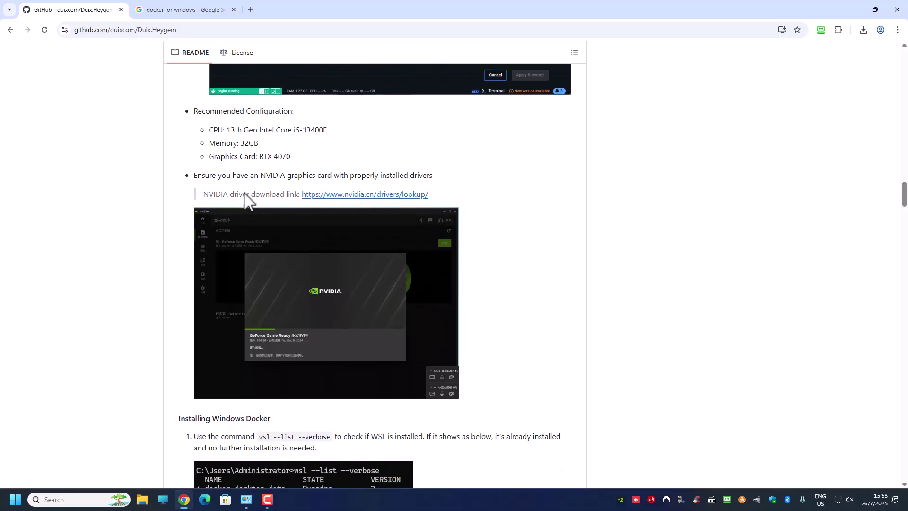
scroll(245, 194, up, 1)
drag(209, 150, 281, 150)
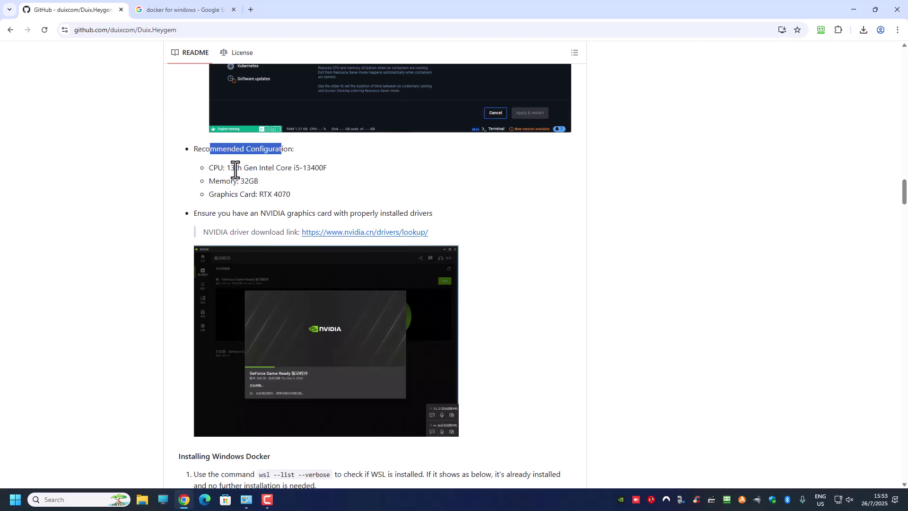
drag(230, 168, 249, 169)
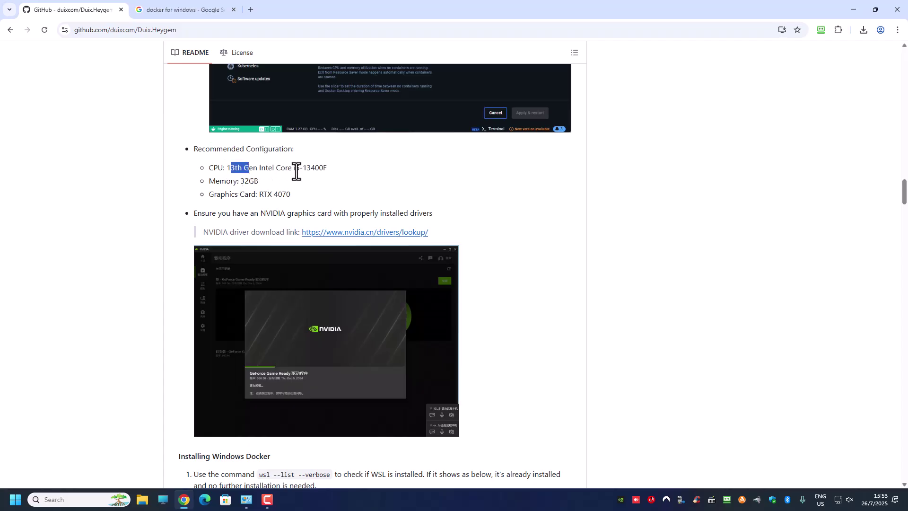
click(253, 171)
drag(232, 168, 308, 167)
click(241, 178)
drag(241, 179, 274, 209)
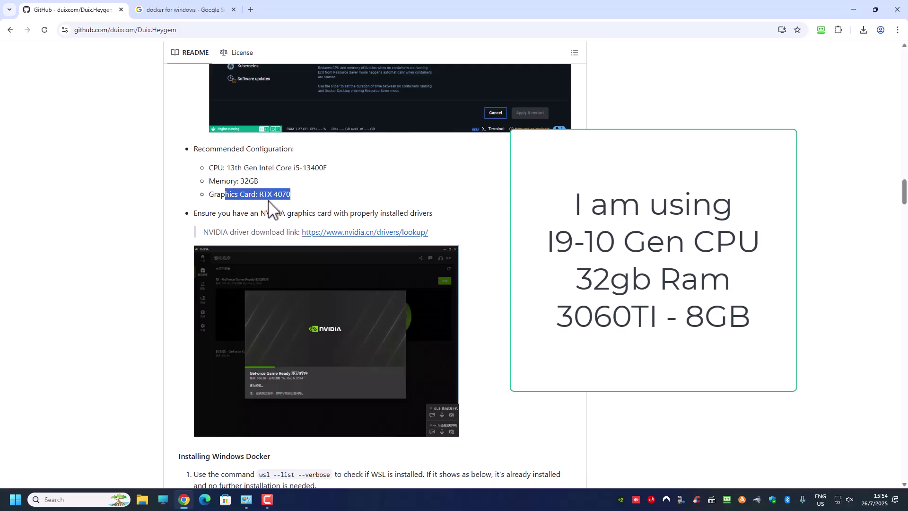
click(302, 202)
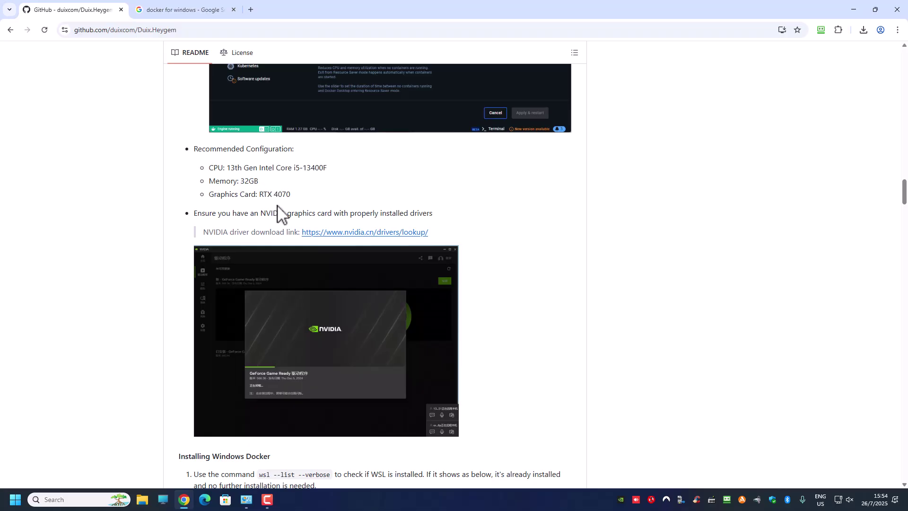
- Copy the command wsl --list --verbose from the Installing Windows Docker instructions
scroll(269, 203, down, 1)
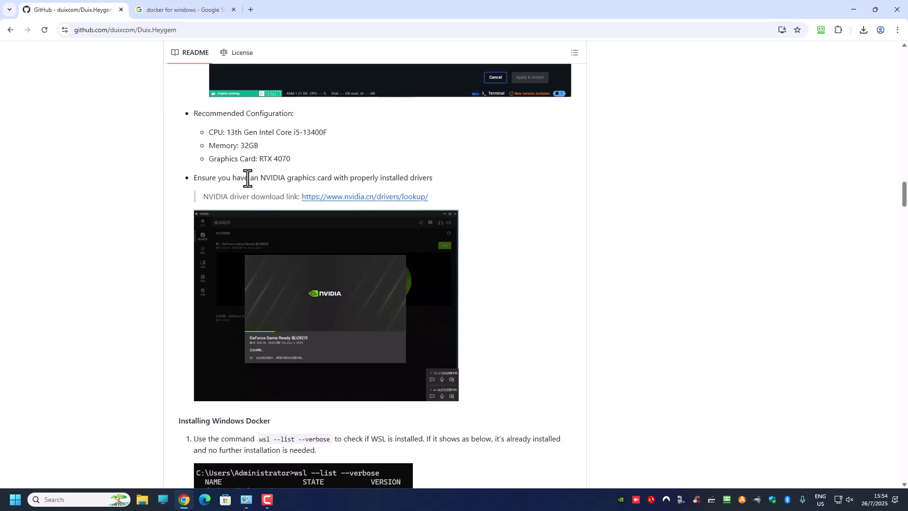
scroll(255, 193, down, 1)
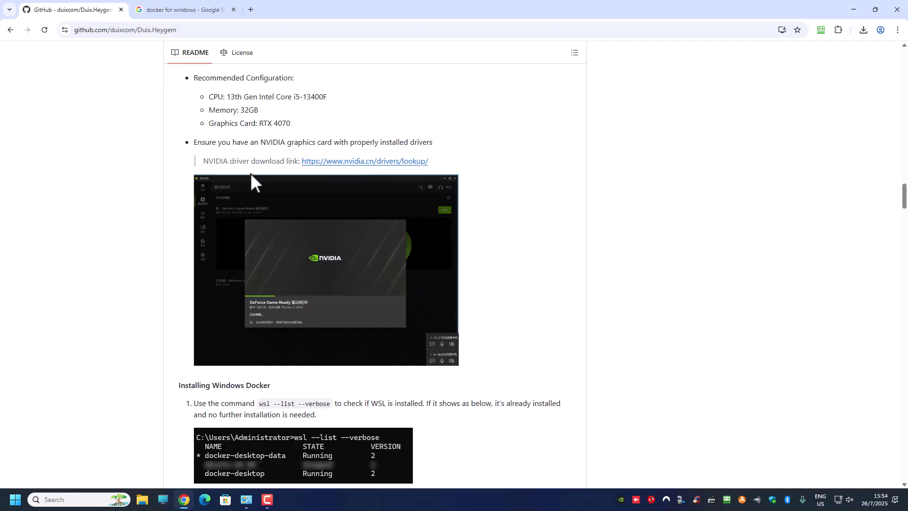
scroll(291, 189, down, 1)
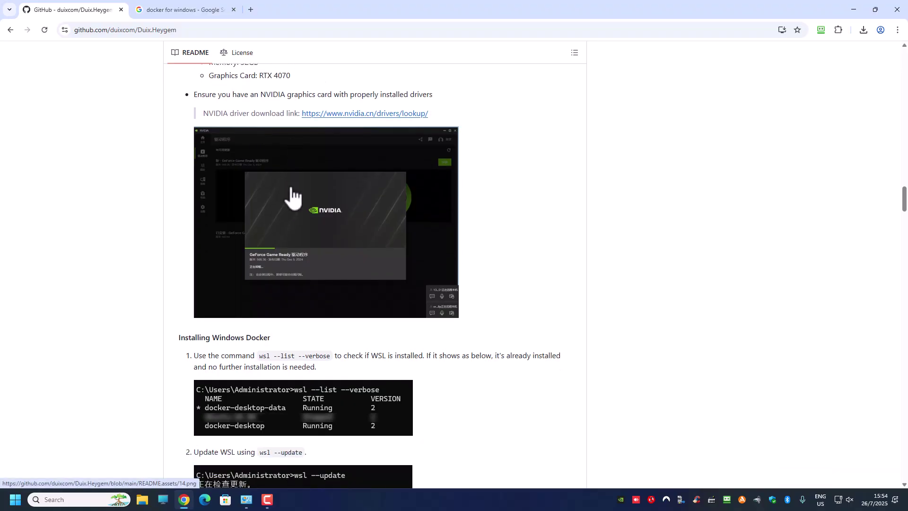
scroll(291, 190, down, 1)
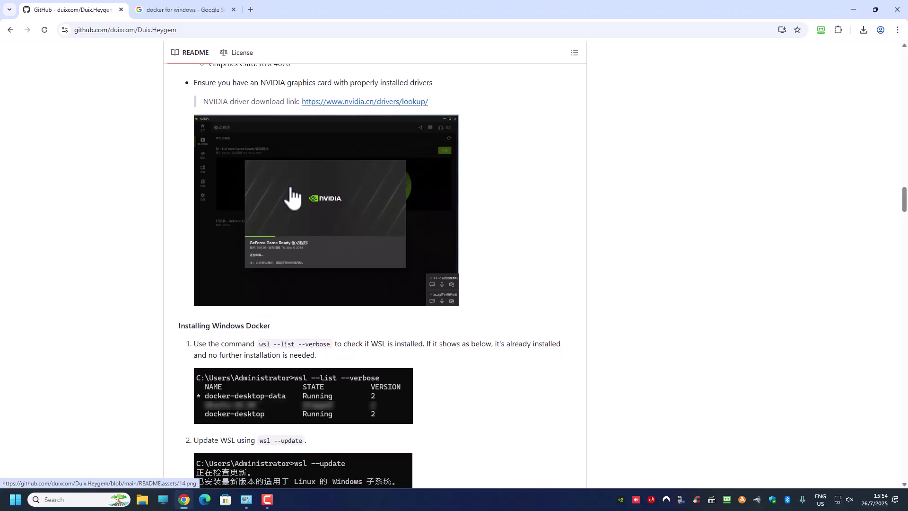
scroll(291, 194, down, 4)
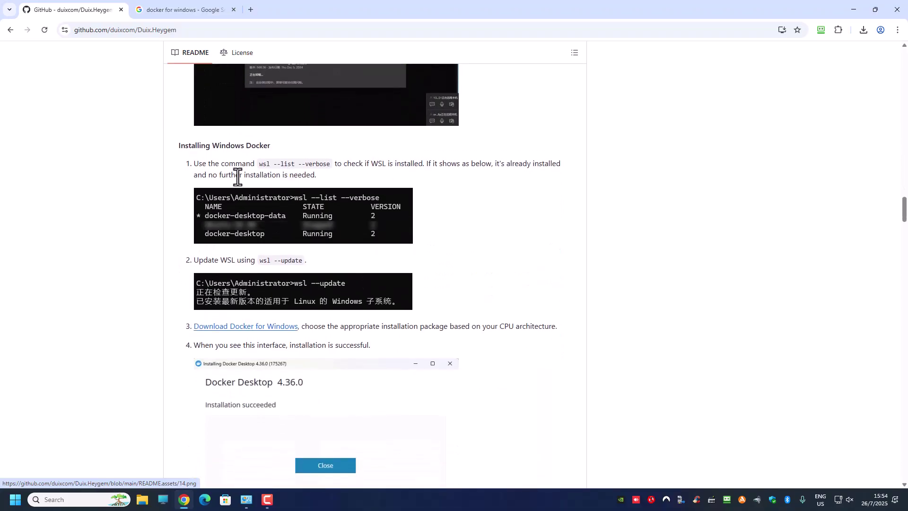
drag(184, 147, 272, 147)
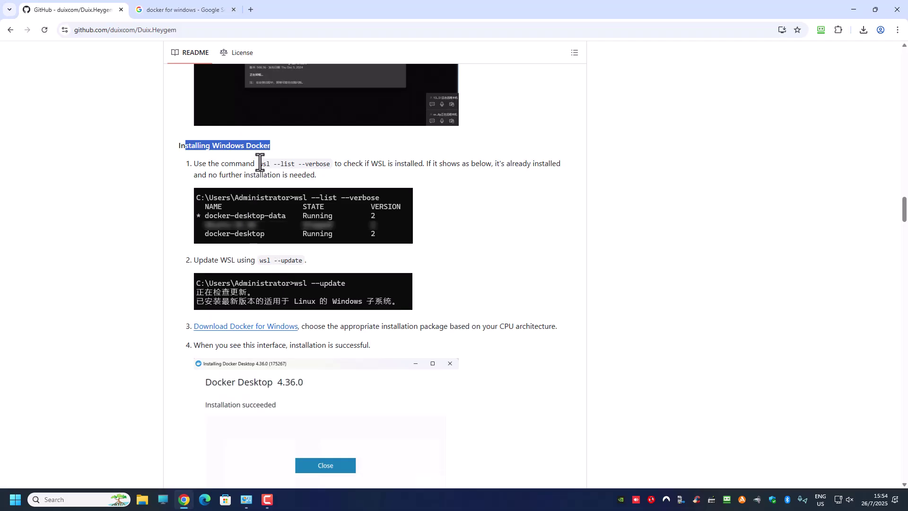
drag(259, 163, 330, 168)
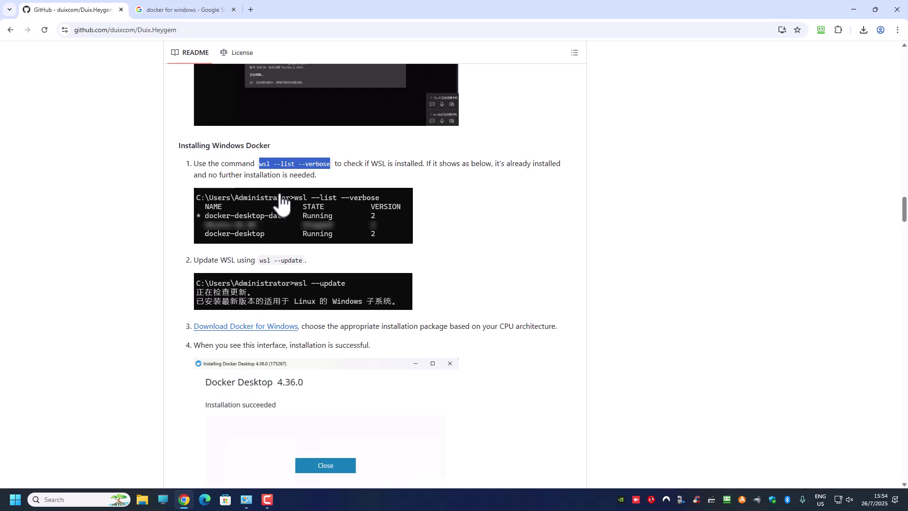
- Open the Windows search
click(15, 500)
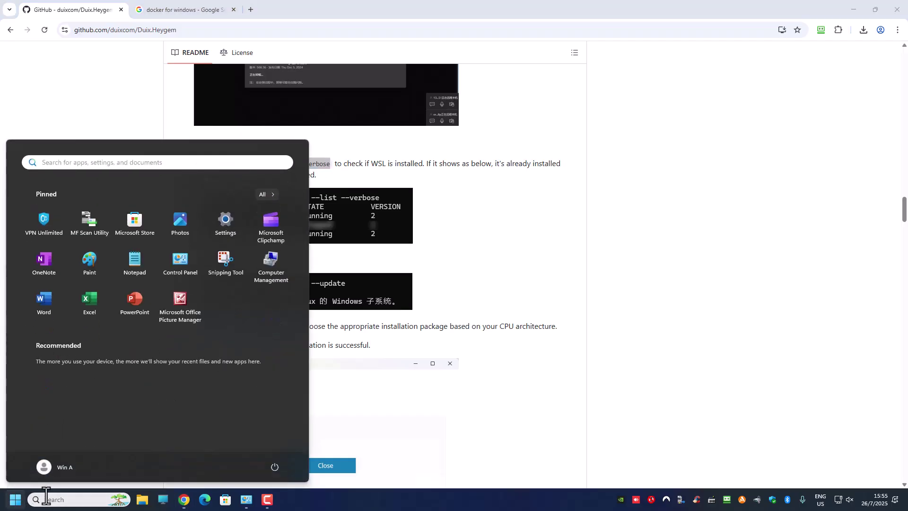
click(46, 495)
text(cmmmmmmmmmmmmmmmmmmmmmm)
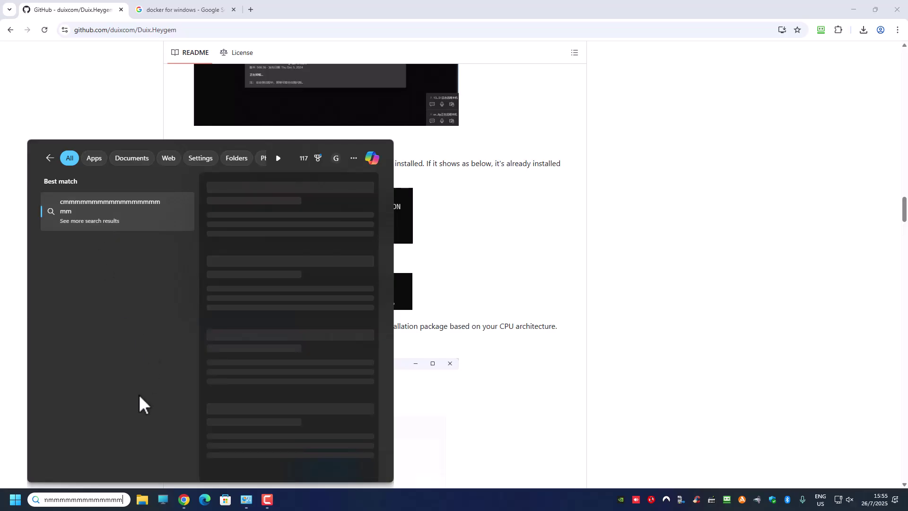
key(BackSpace)
key(BackSpace)
key(BackSpace)
key(BackSpace)
key(BackSpace)
key(BackSpace)
key(BackSpace)
key(BackSpace)
key(BackSpace)
key(BackSpace)
key(BackSpace)
key(BackSpace)
key(BackSpace)
key(BackSpace)
key(BackSpace)
key(BackSpace)
key(BackSpace)
key(BackSpace)
key(BackSpace)
key(BackSpace)
key(BackSpace)
key(BackSpace)
key(BackSpace)
- Search Windows for cmd and run Command Prompt as administrator
text(cmd)
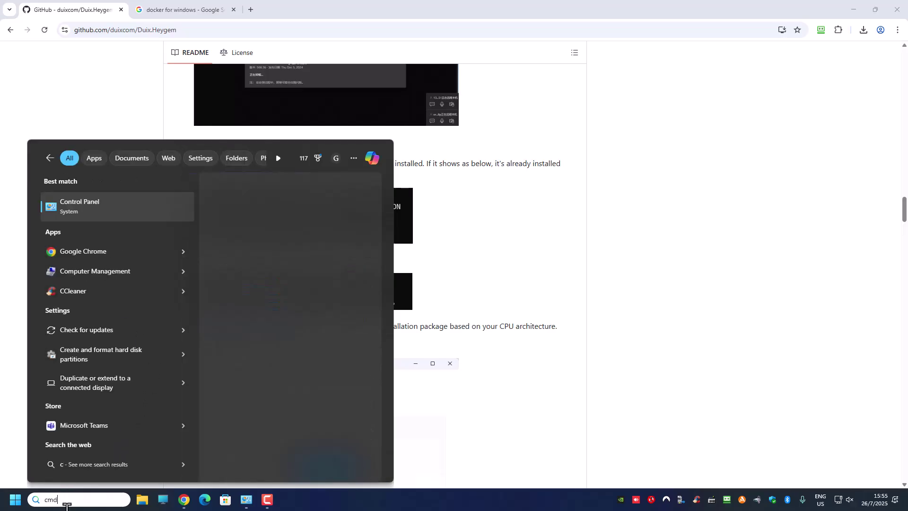
right_click(101, 207)
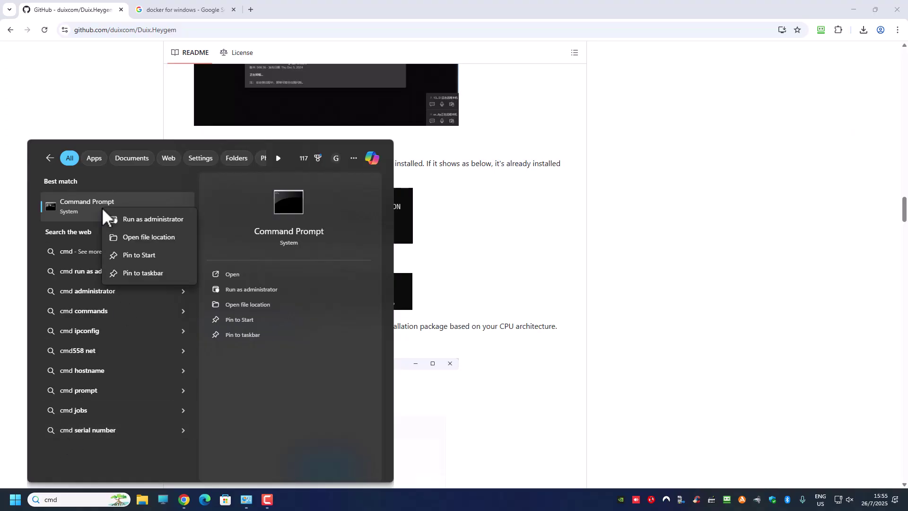
click(125, 215)
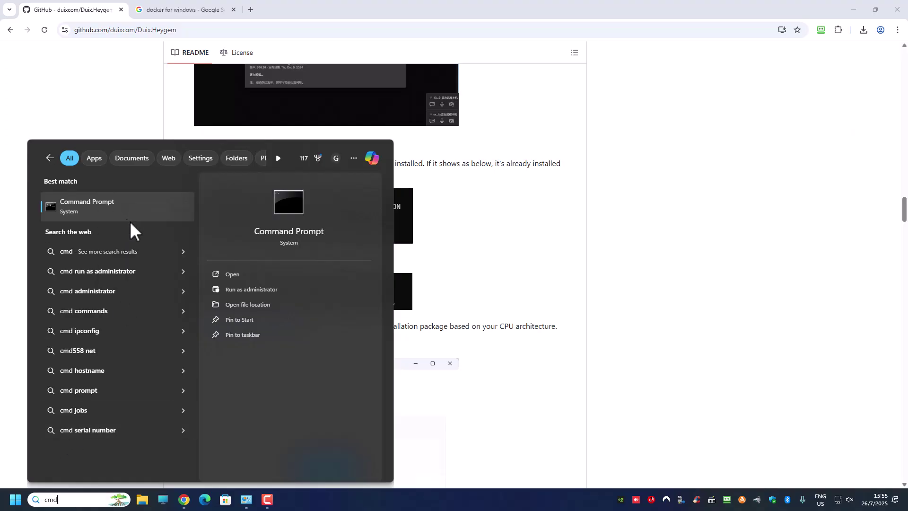
- Check the WSL installation by running wsl --list --verbose, and close the Command Prompt
right_click(263, 221)
key(Return)
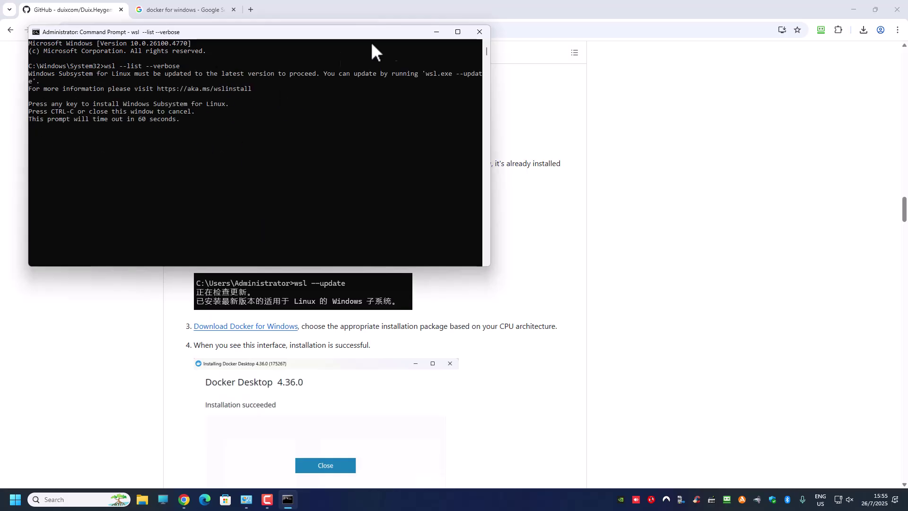
click(481, 31)
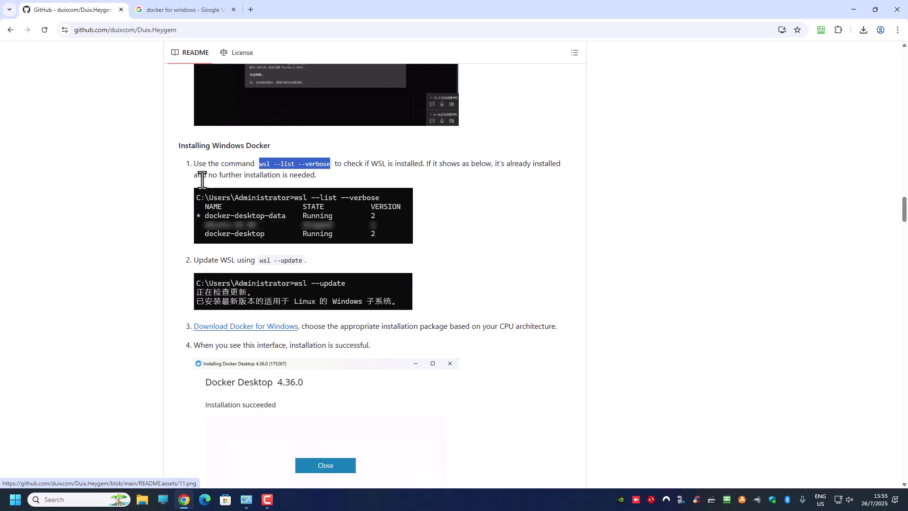
- Follow the README's Download Docker for Windows link and download the Windows – AMD64 version of Docker Desktop
drag(193, 258, 309, 257)
scroll(312, 265, down, 1)
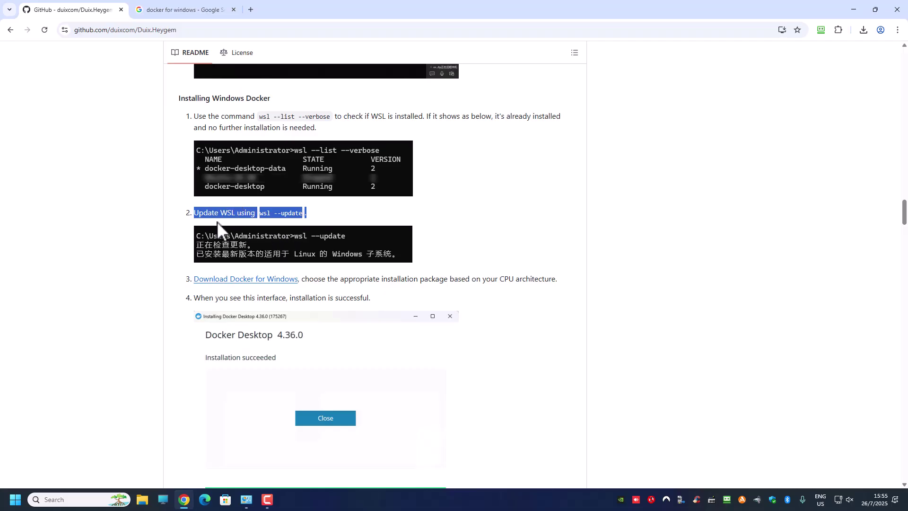
click(211, 305)
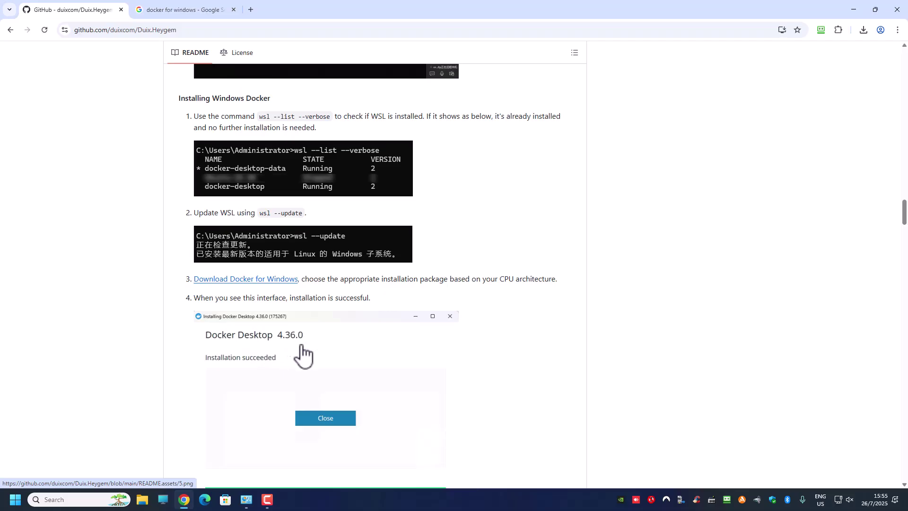
click(258, 280)
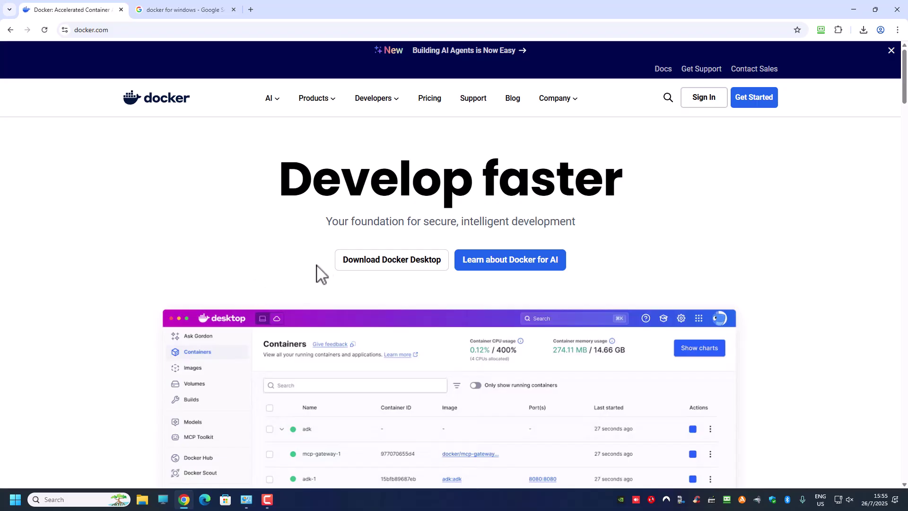
mouse_move(352, 265)
mouse_move(395, 260)
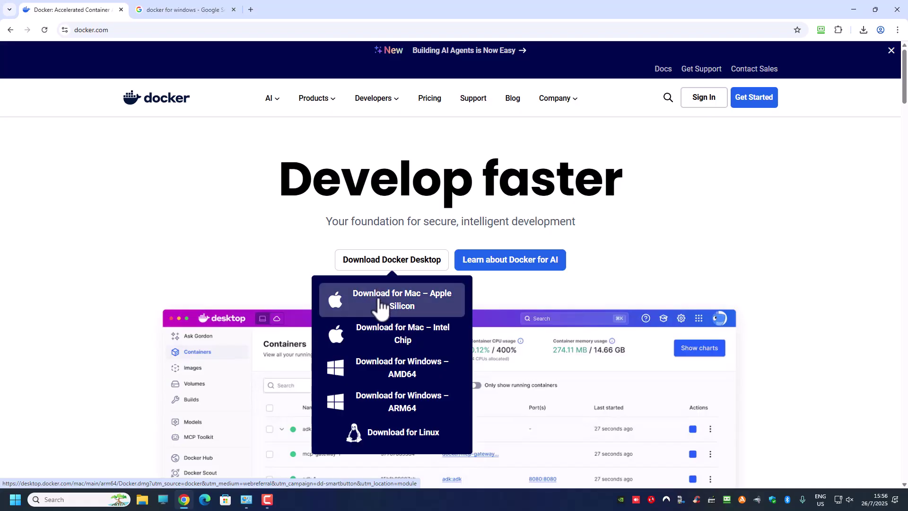
click(401, 377)
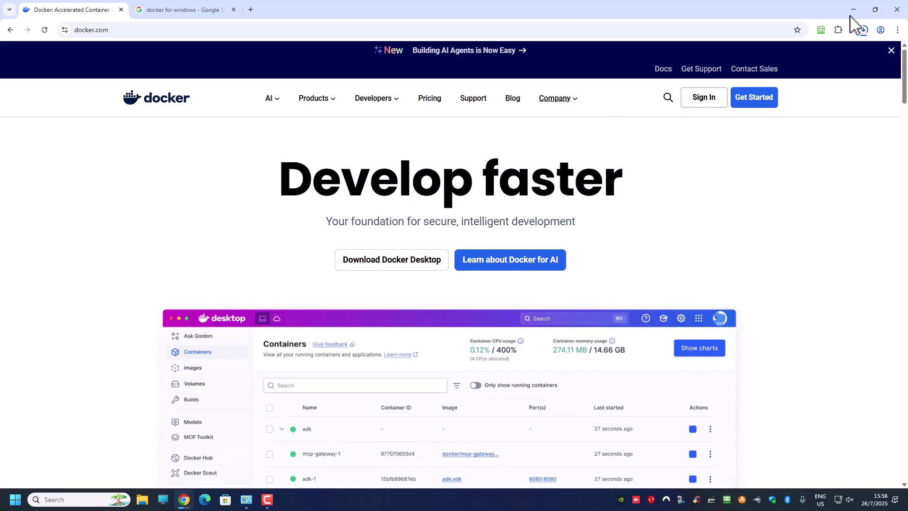
- Close the browser, install Docker Desktop with Docker Desktop Installer (1).exe from the desktop, and close the finished installer
click(897, 9)
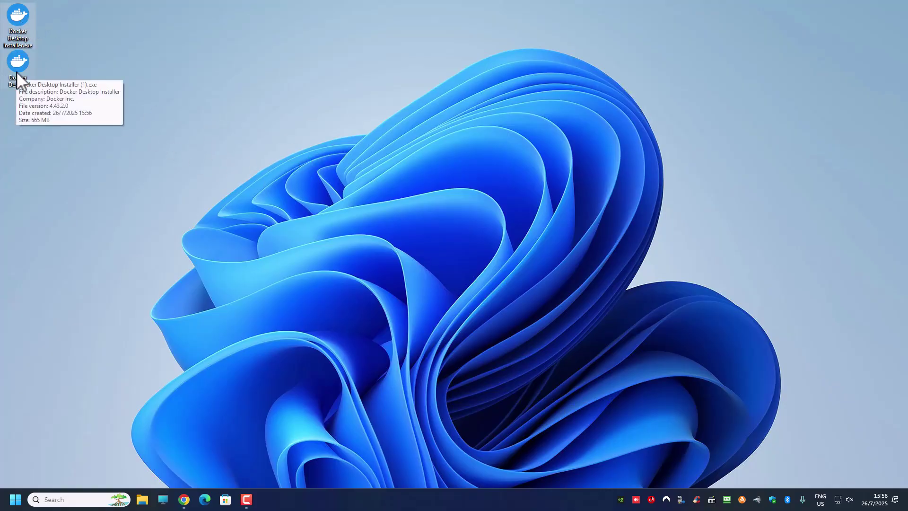
double_click(17, 71)
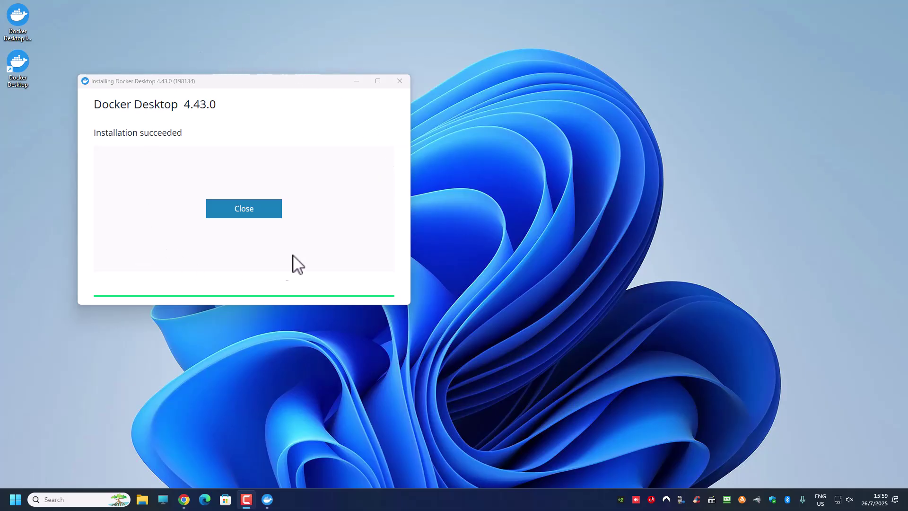
click(257, 215)
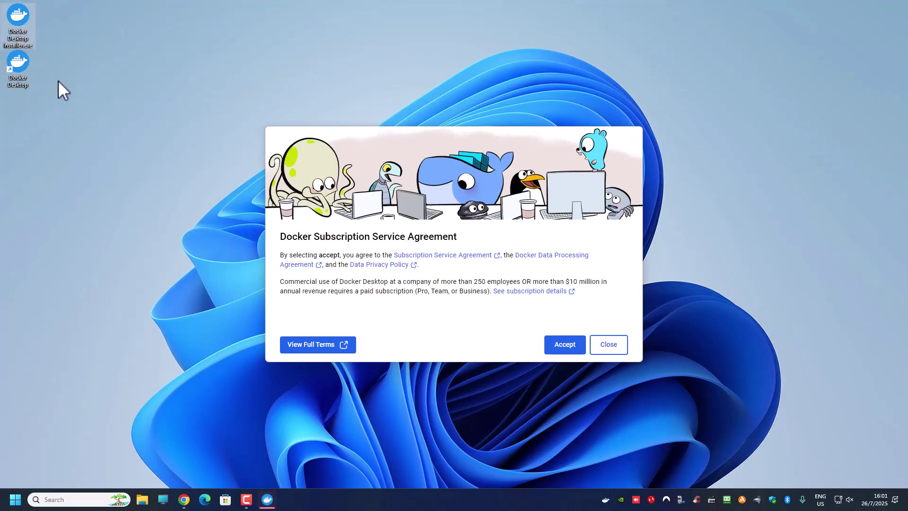
- Delete the remaining Docker Desktop installer from the desktop and move the Docker Desktop shortcut into its place
click(17, 12)
key(Delete)
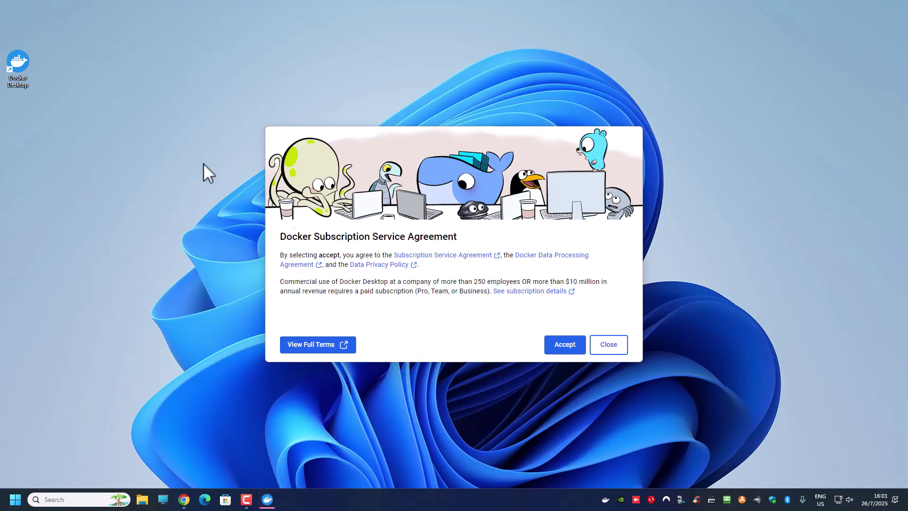
drag(18, 64, 19, 18)
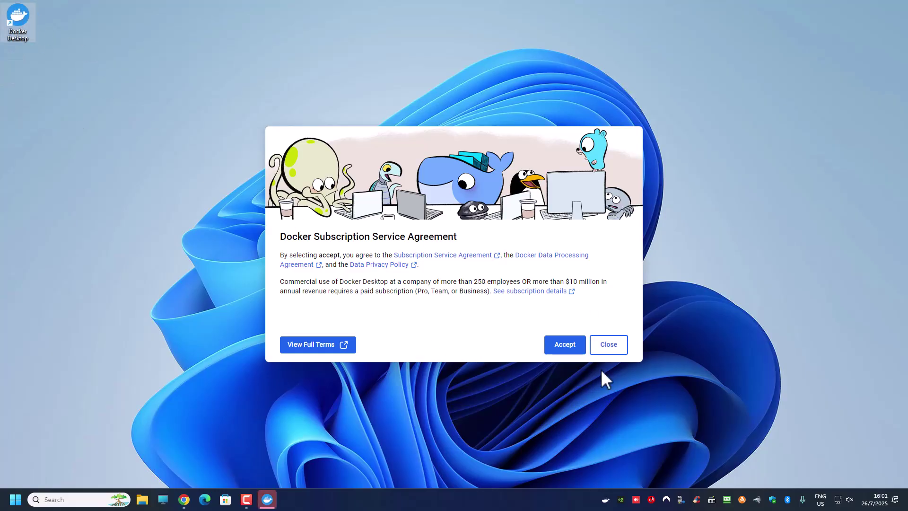
- Accept the Docker Subscription Service Agreement and skip the Docker sign-in, closing the WSL installation window without installing
click(568, 352)
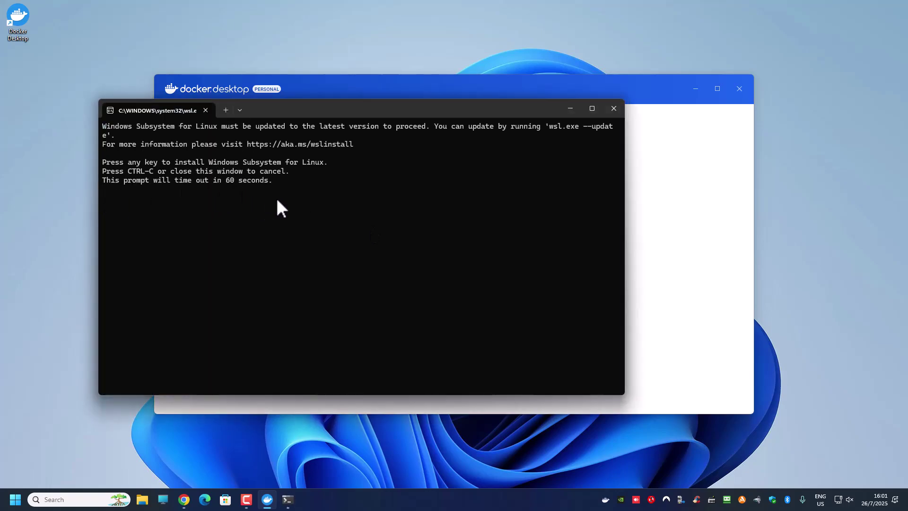
click(618, 109)
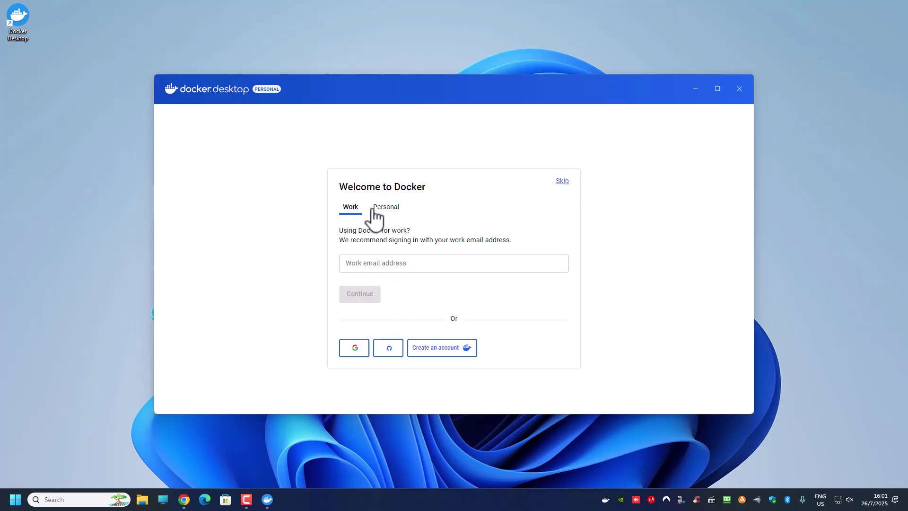
click(561, 181)
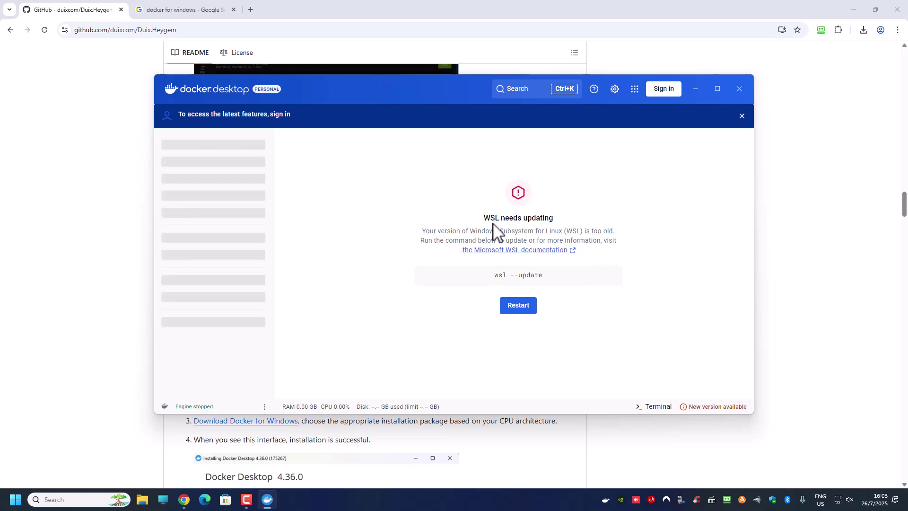
- Run Command Prompt as administrator, update WSL with wsl --update, and check the update's progress
mouse_move(493, 280)
click(26, 318)
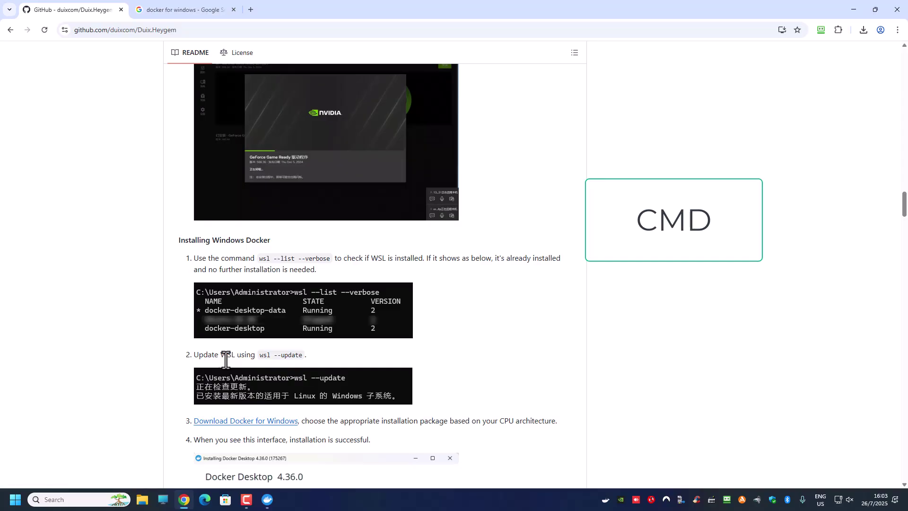
click(49, 499)
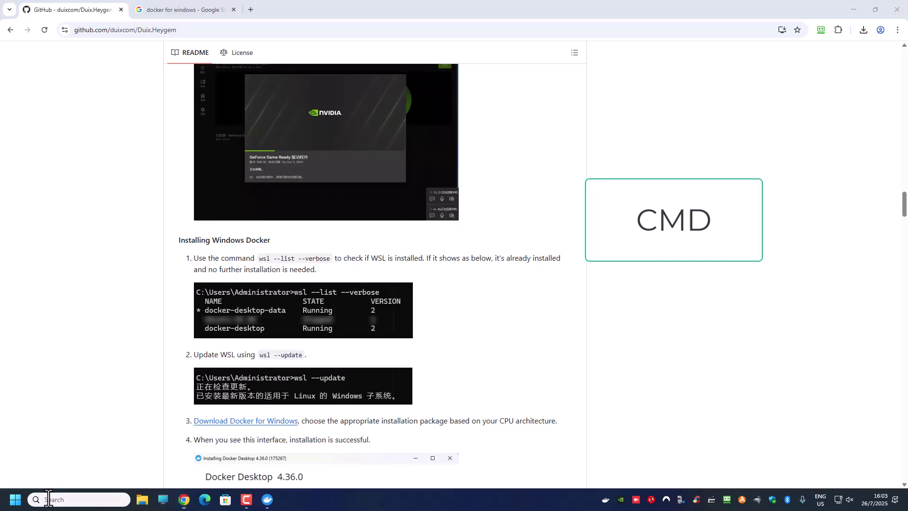
text(cmd)
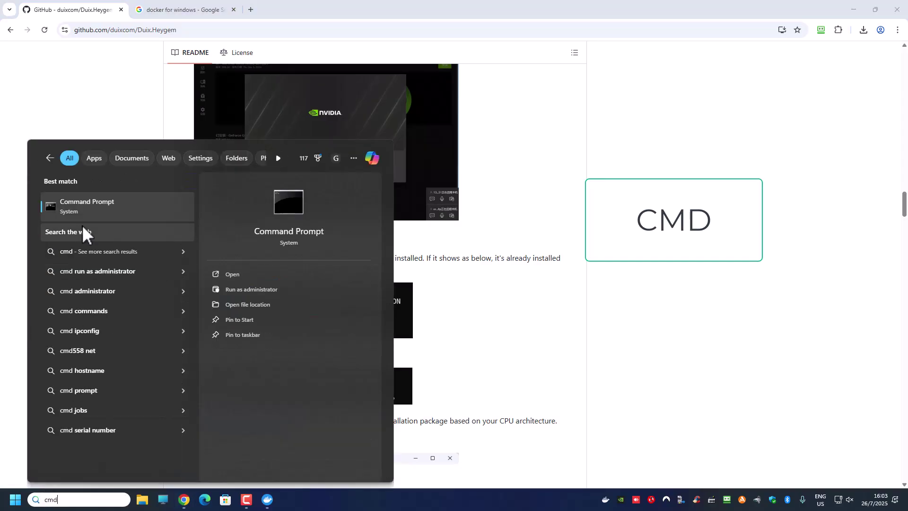
right_click(87, 206)
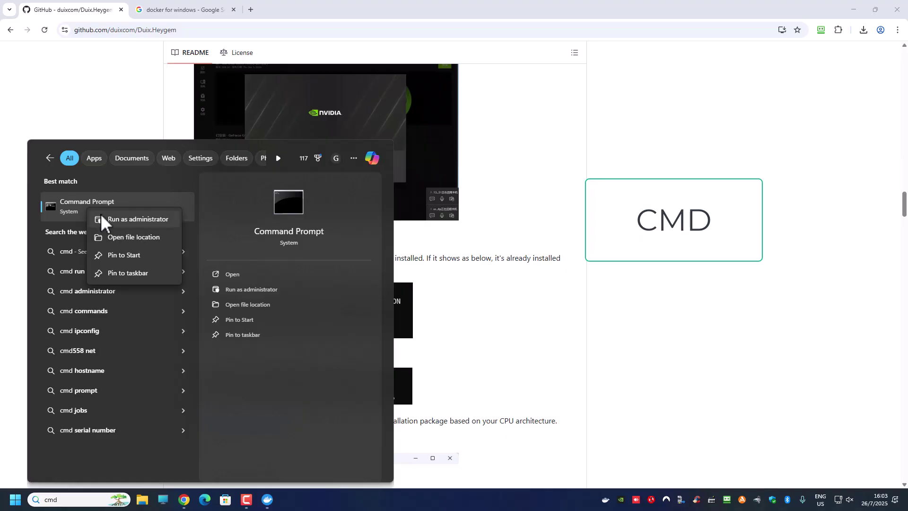
click(108, 217)
text(wsl --update)
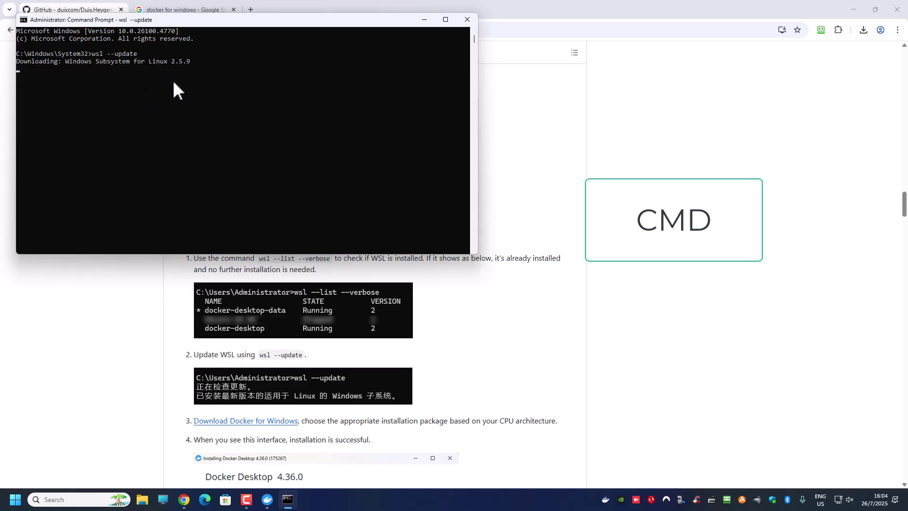
click(502, 355)
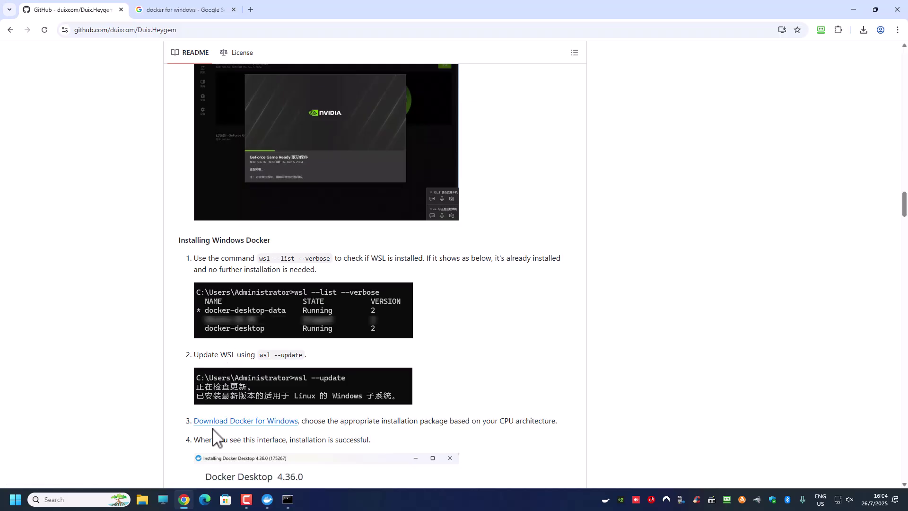
scroll(217, 438, down, 2)
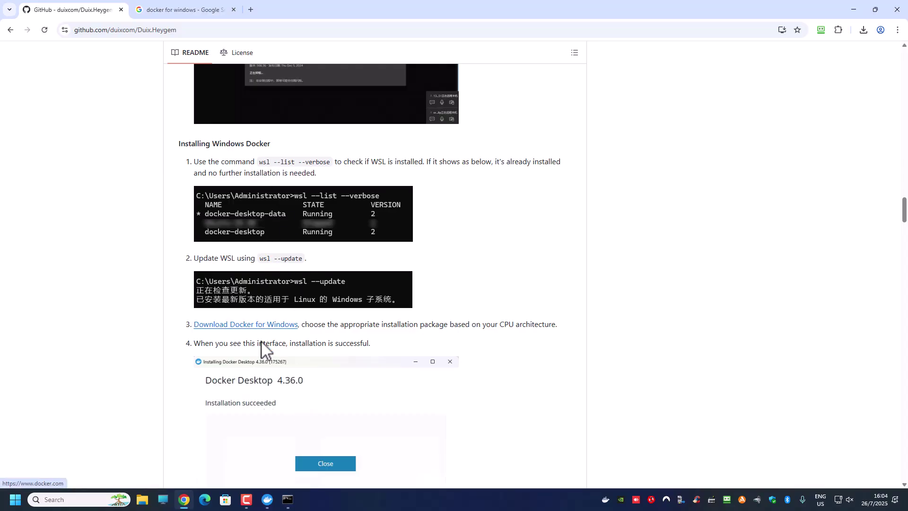
click(288, 500)
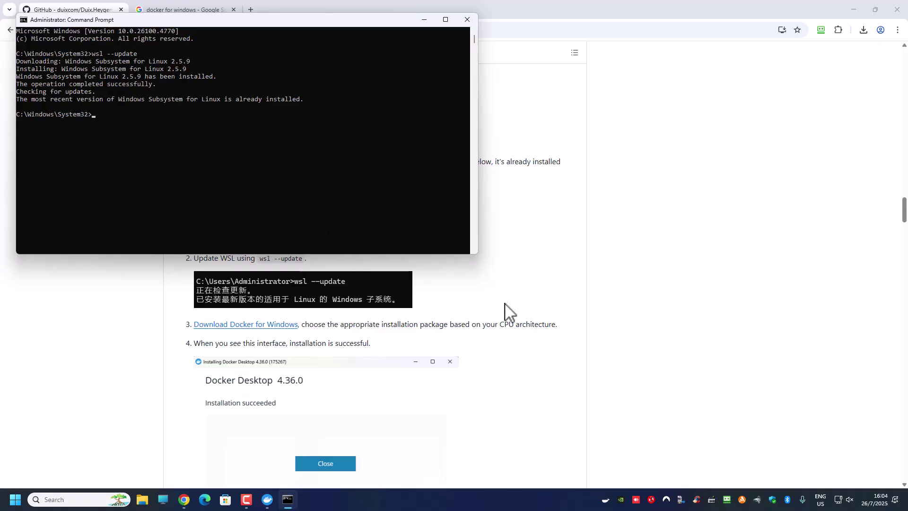
- Copy wsl --list --verbose from the README's Installing Windows Docker section and run it in the administrator Command Prompt
click(576, 290)
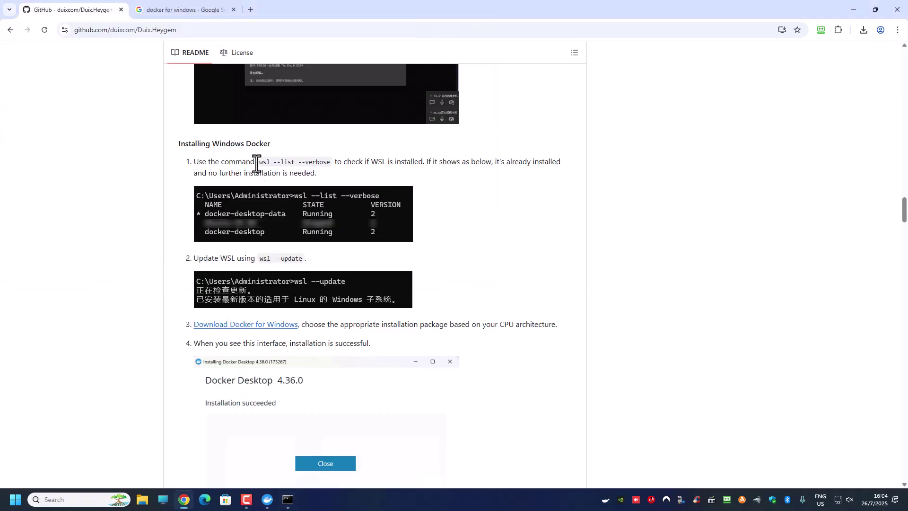
drag(259, 162, 331, 166)
key(ctrl+c)
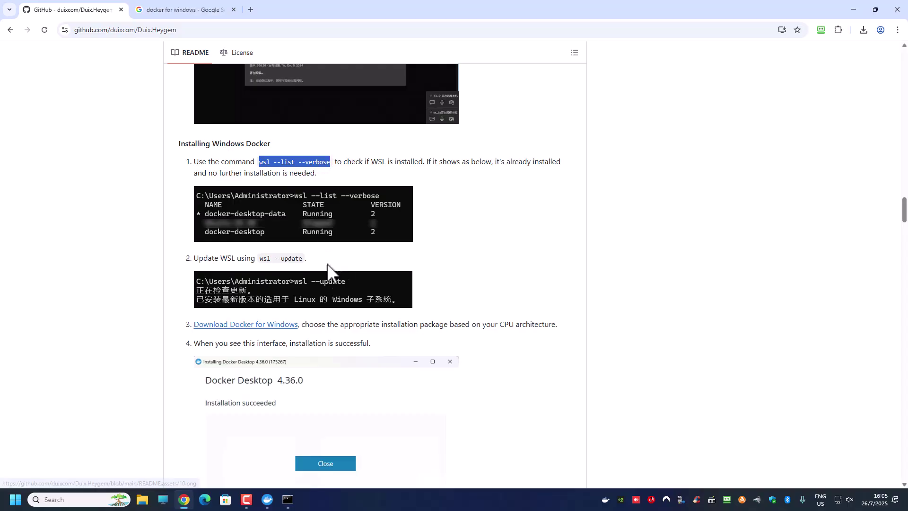
click(288, 500)
key(ctrl+v)
key(Return)
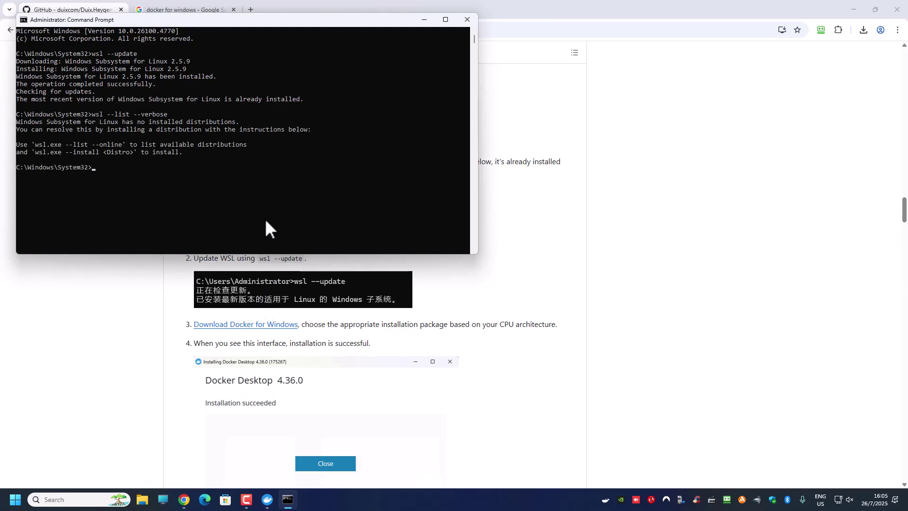
- Restart Docker Desktop's engine from its WSL needs updating screen and return to the README page
key(alt+Tab)
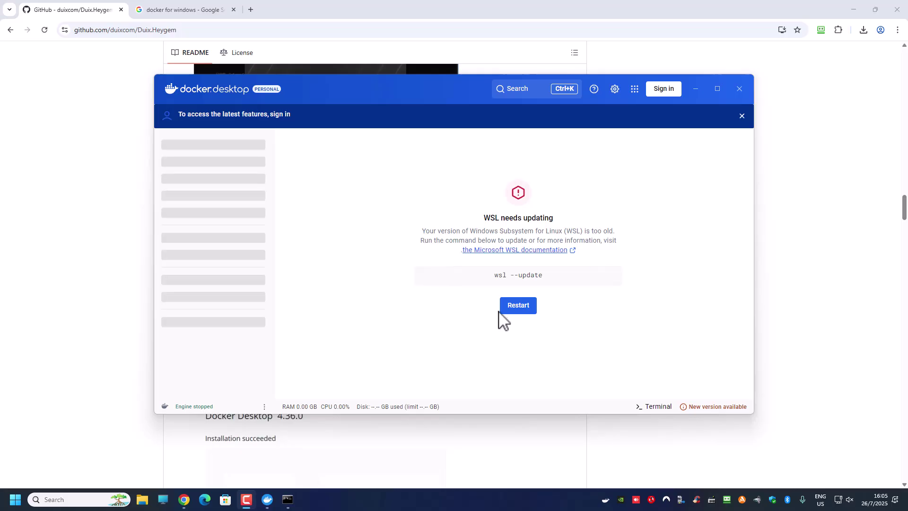
click(519, 306)
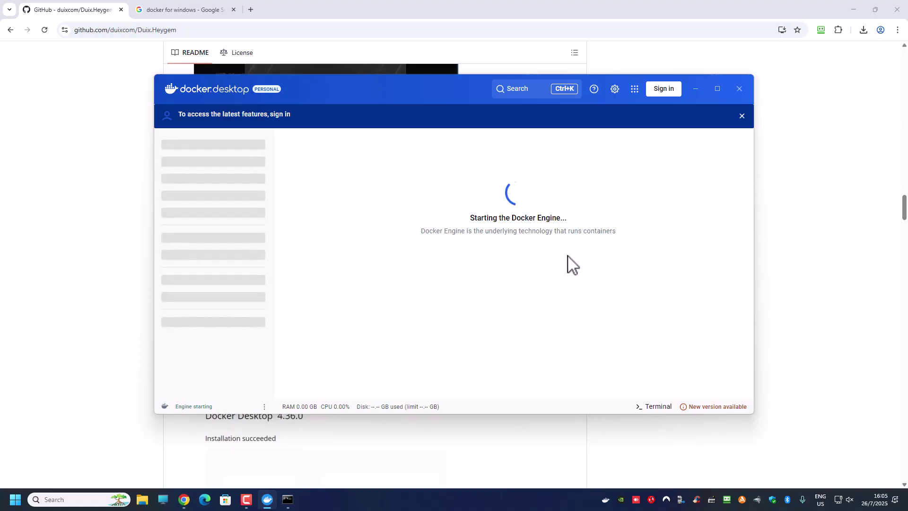
mouse_move(288, 507)
click(87, 389)
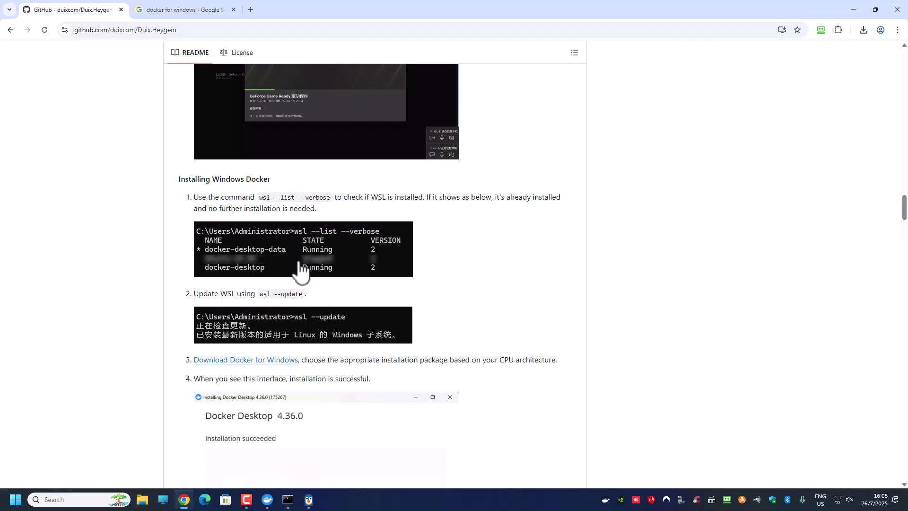
- Close the Welcome to Windows Subsystem for Linux window and return to Docker Desktop to check the engine startup
click(309, 500)
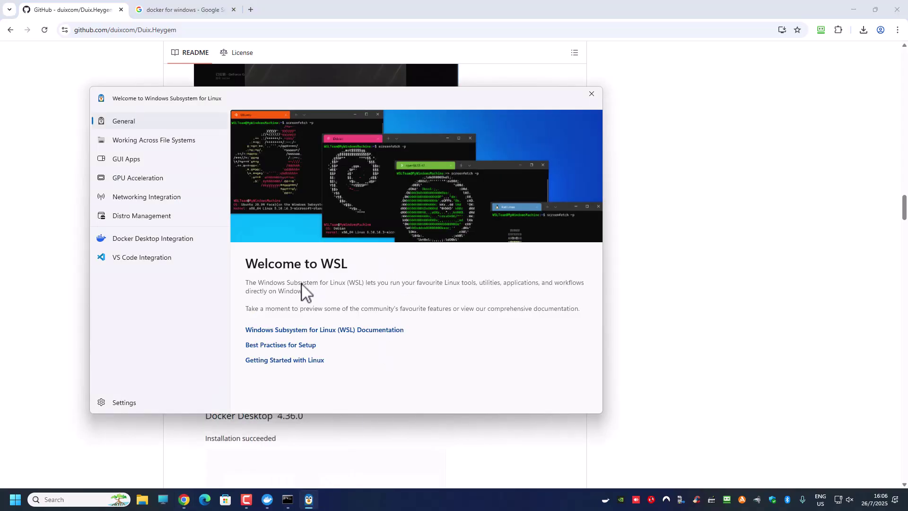
mouse_move(309, 500)
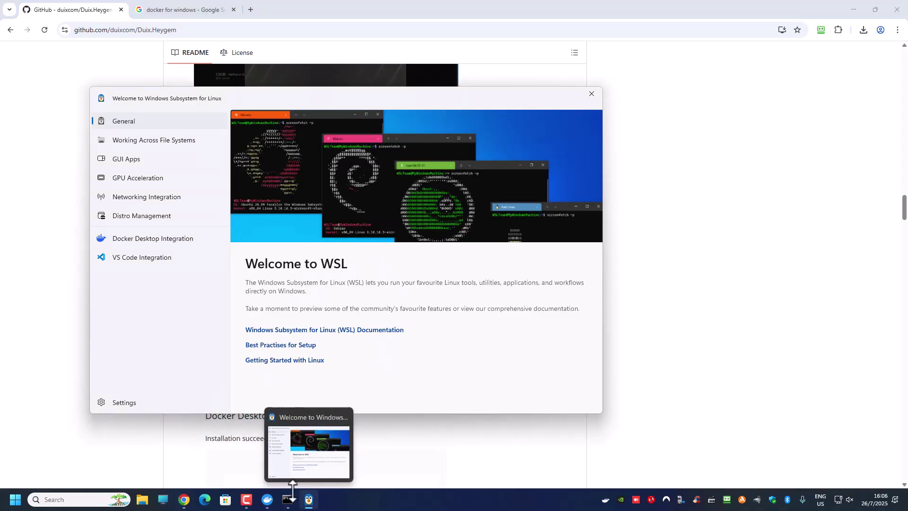
click(267, 500)
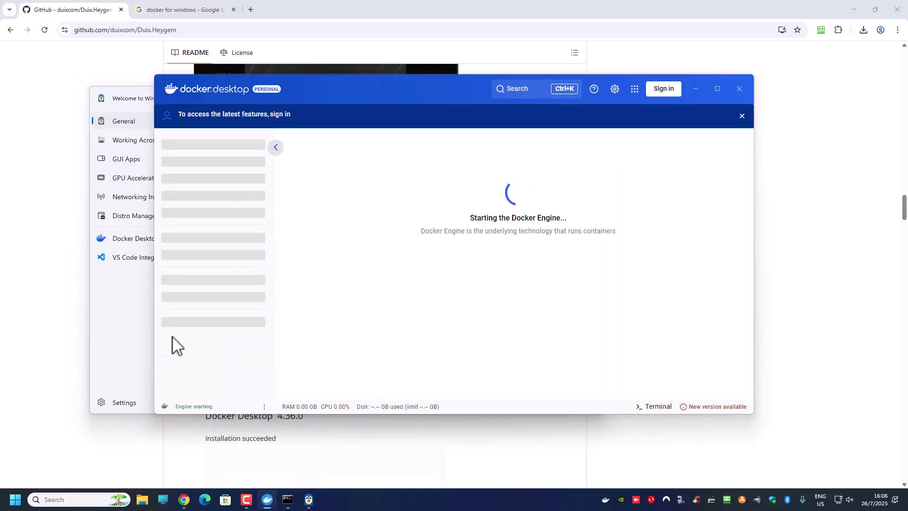
click(112, 339)
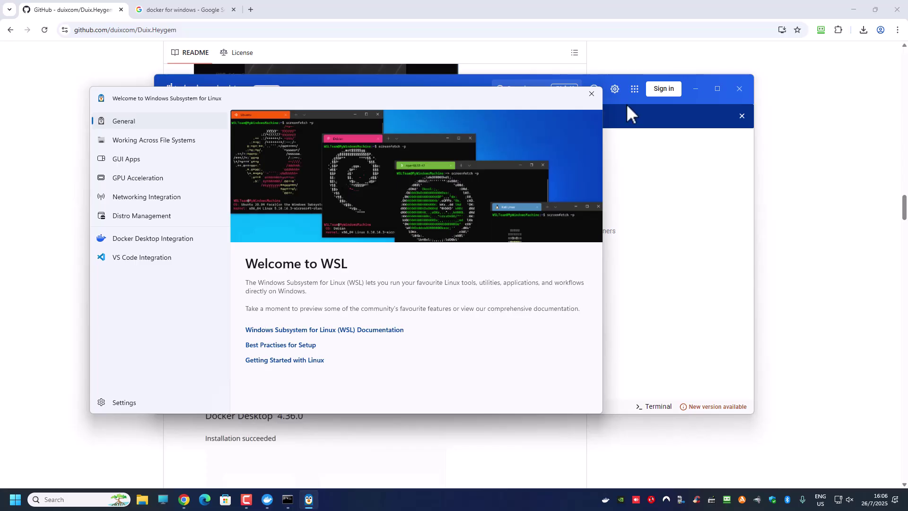
click(591, 94)
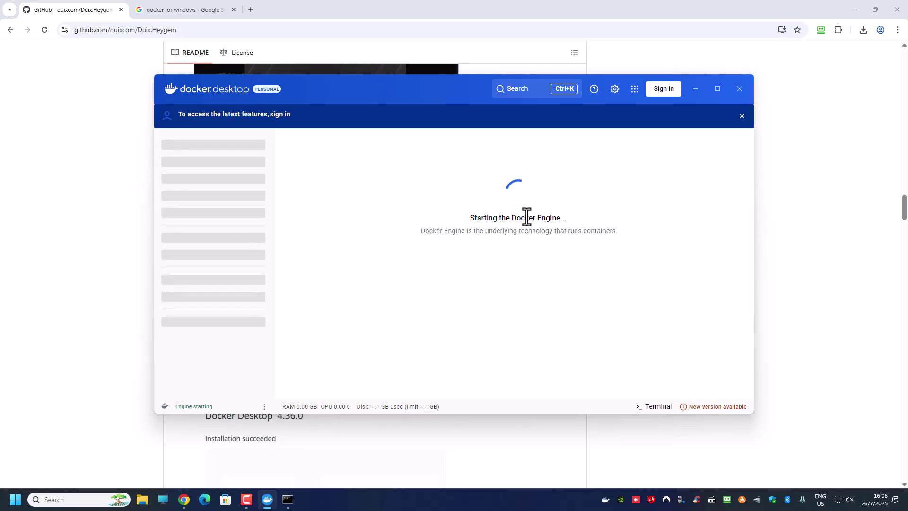
mouse_move(711, 412)
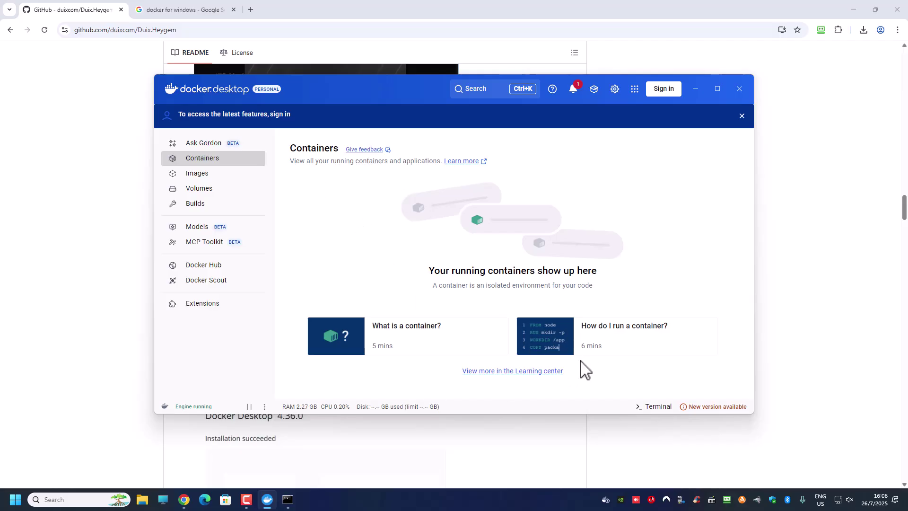
- Copy wsl --list --verbose from the README again and rerun it in the open administrator Command Prompt
click(297, 504)
click(95, 397)
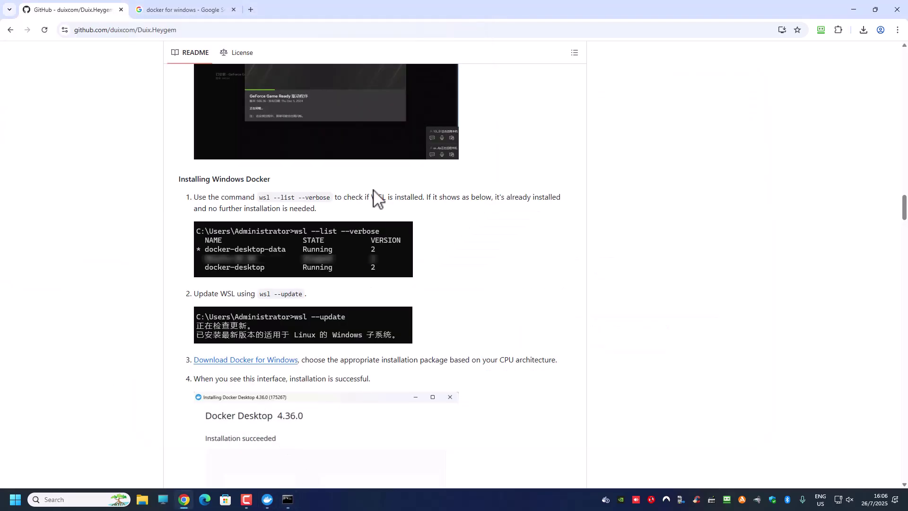
drag(259, 198, 325, 201)
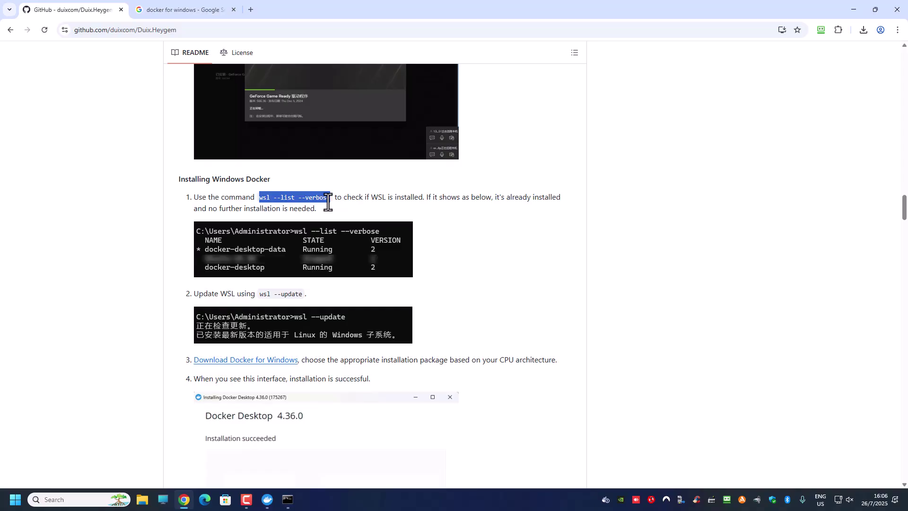
click(288, 502)
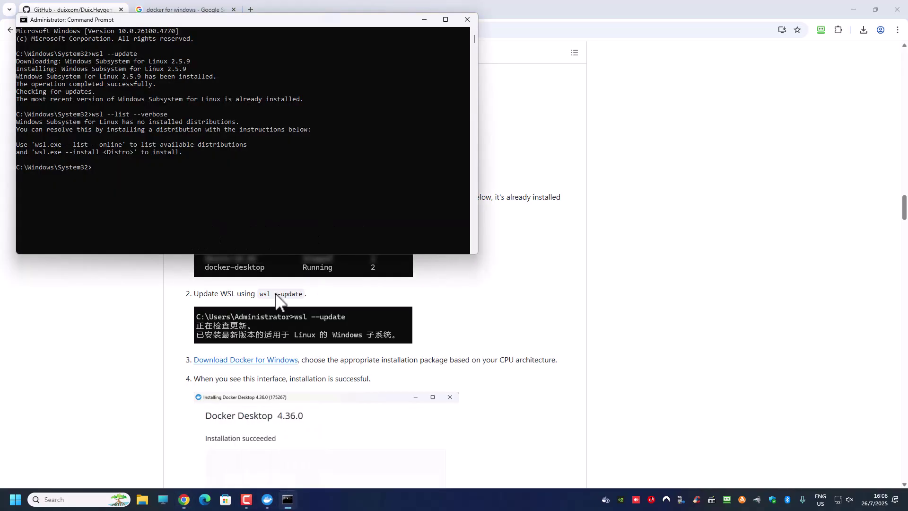
click(294, 202)
right_click(295, 203)
key(Return)
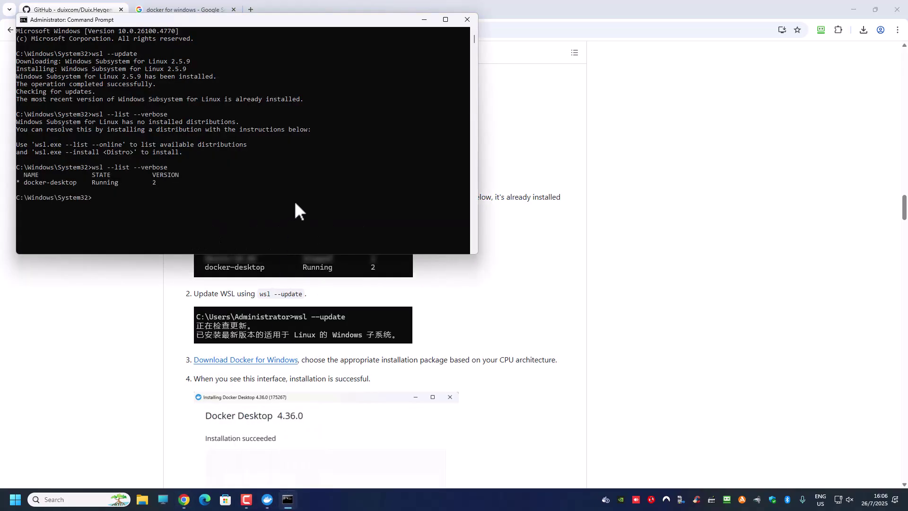
- Compare the WSL distribution listing with the README's Installing Windows Docker example and close the Command Prompt window
click(90, 414)
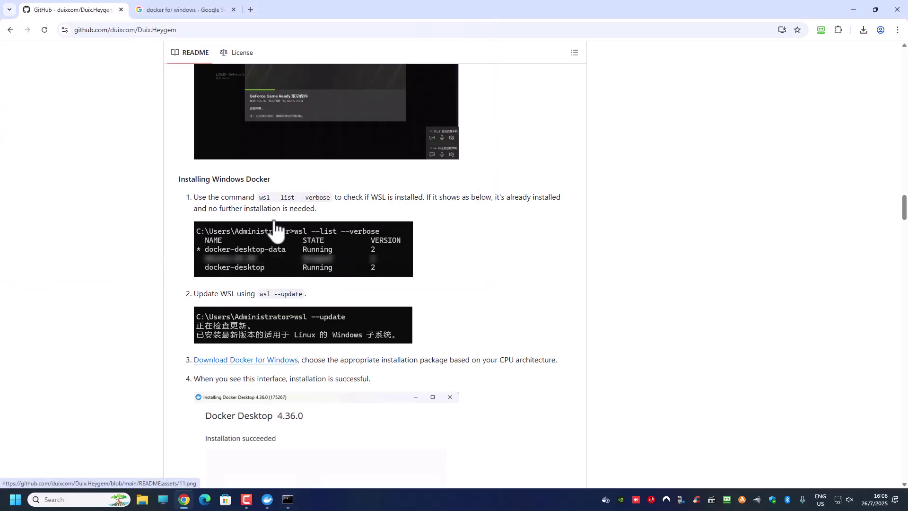
click(288, 500)
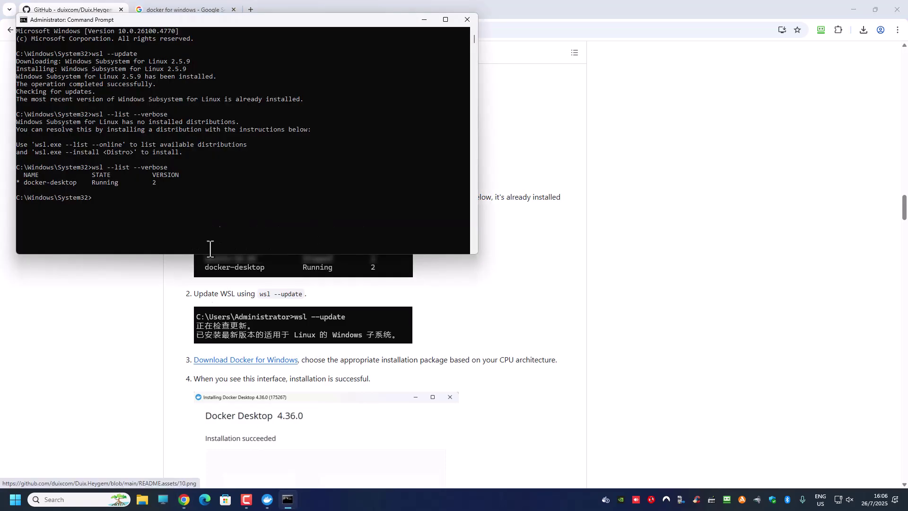
click(136, 219)
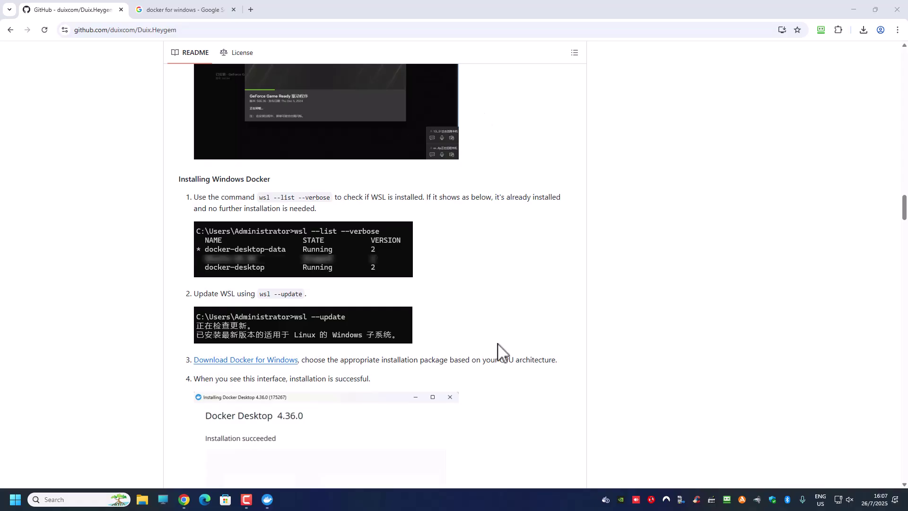
- Skim the README's remaining Docker setup steps and the Installing the Server and Client sections
scroll(499, 350, down, 12)
scroll(499, 350, down, 13)
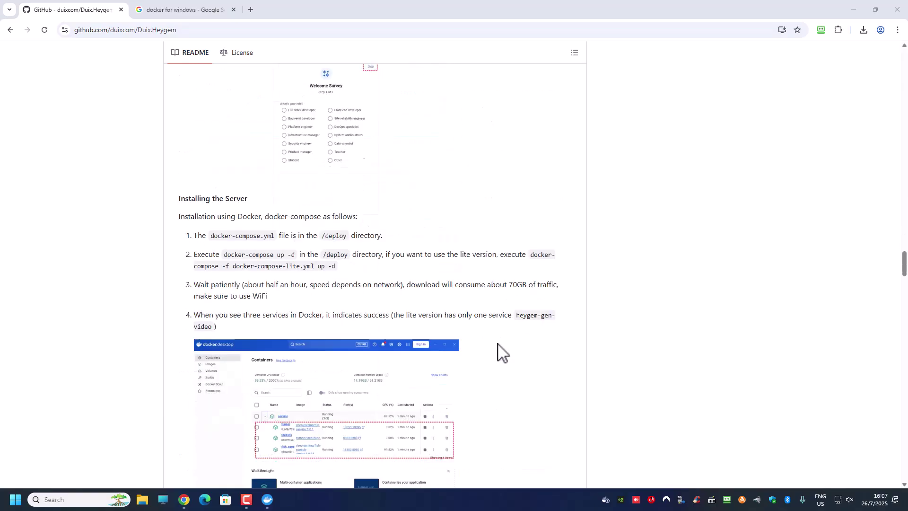
scroll(499, 350, up, 3)
scroll(501, 352, down, 3)
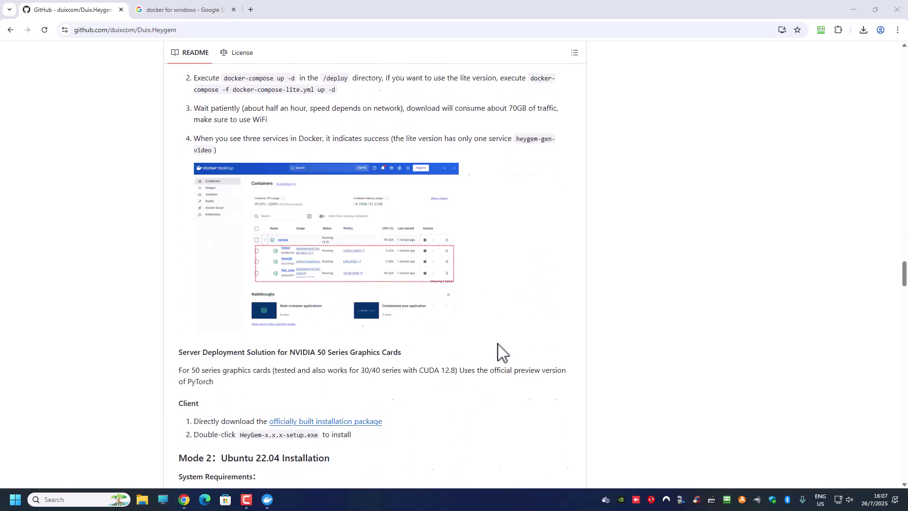
scroll(501, 352, up, 1)
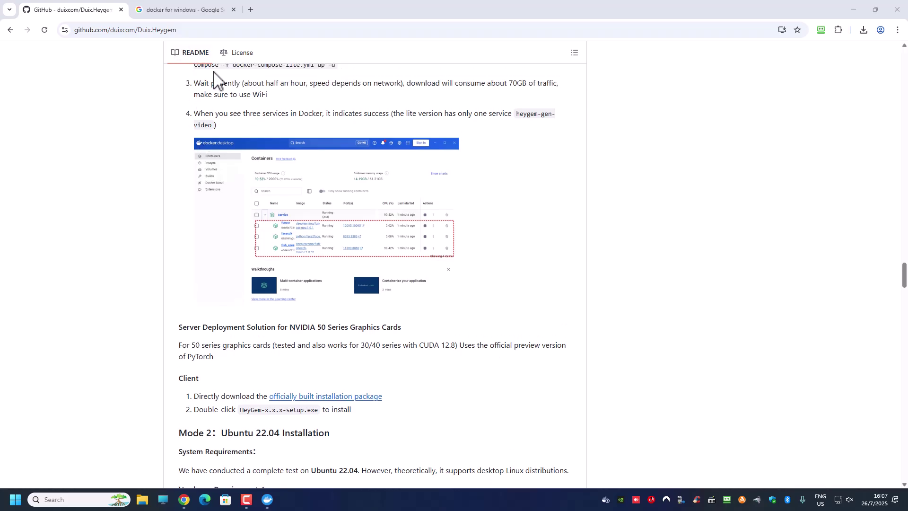
scroll(378, 308, up, 10)
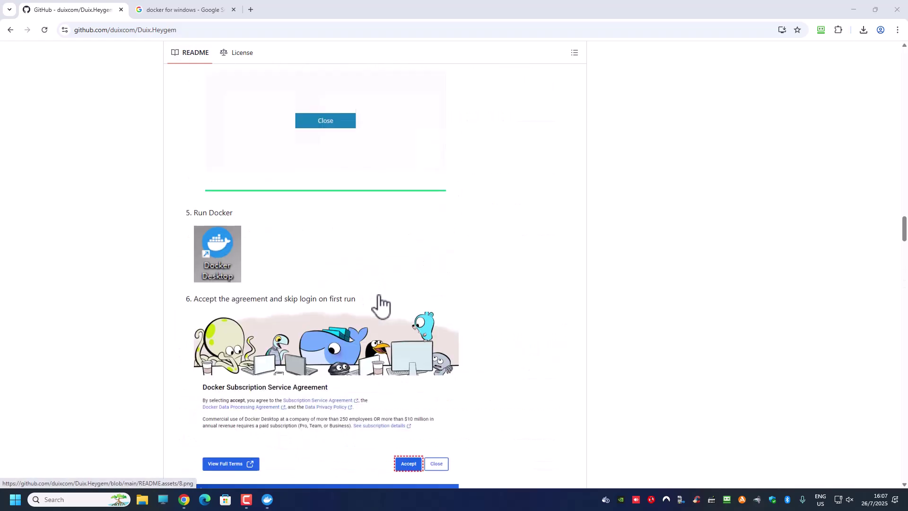
scroll(381, 305, down, 1)
scroll(544, 258, down, 8)
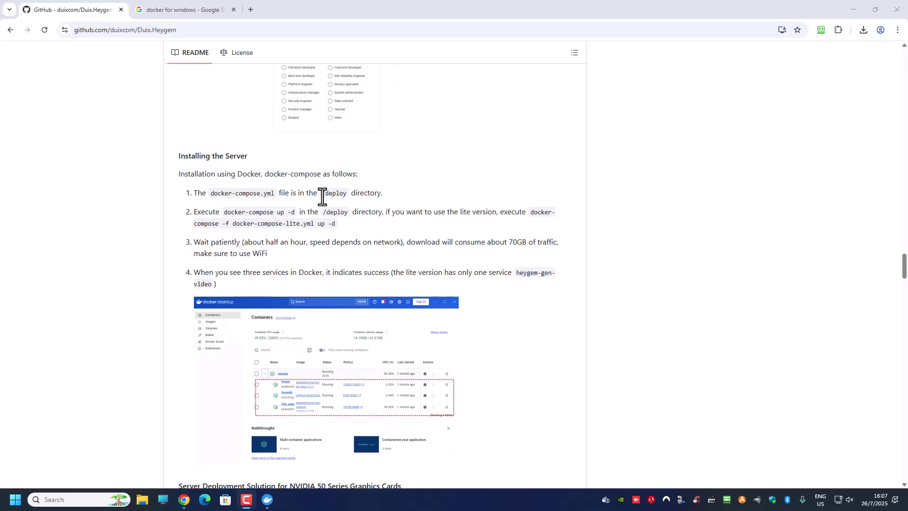
- Examine the first Installing the Server instruction about the docker-compose.yml file and the /deploy directory
drag(322, 195, 343, 195)
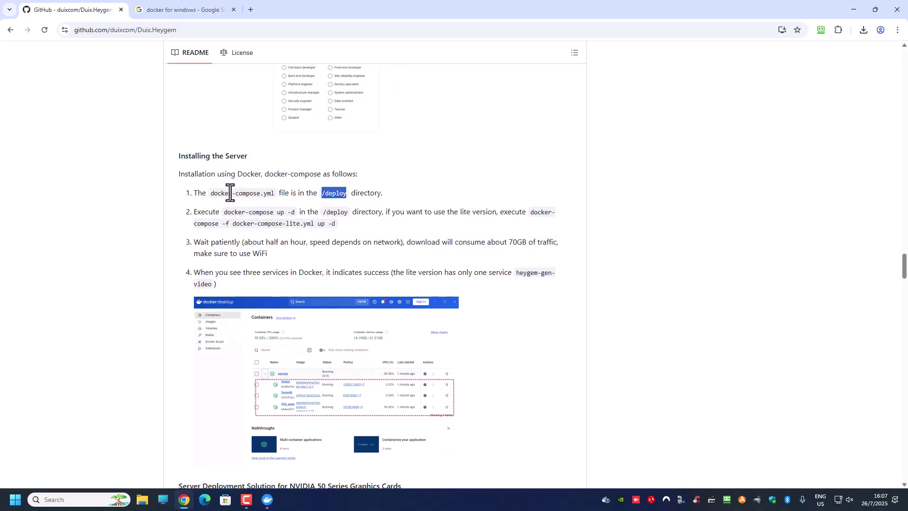
drag(210, 195, 277, 195)
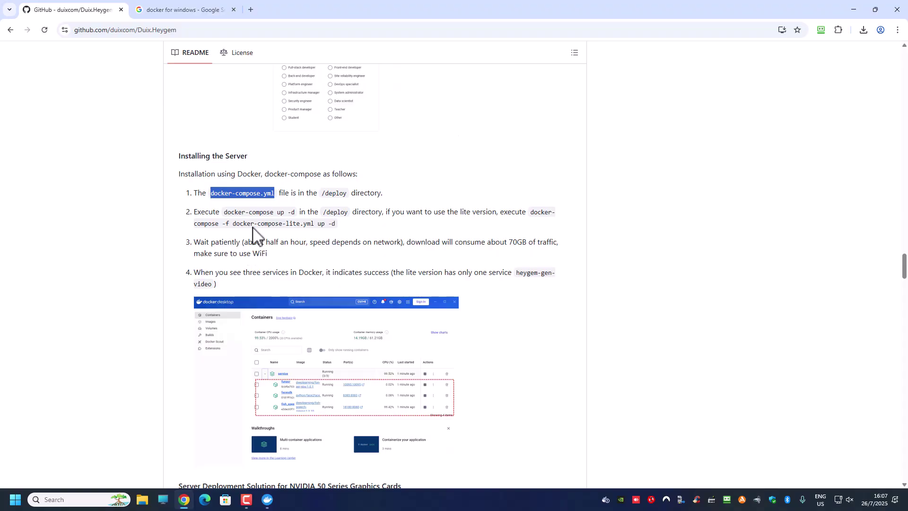
scroll(227, 258, up, 1)
scroll(226, 258, down, 1)
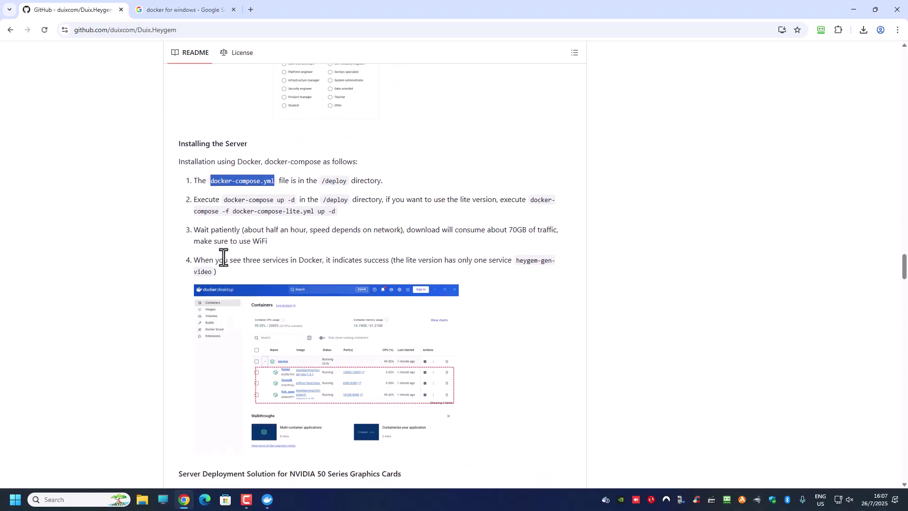
drag(321, 180, 351, 185)
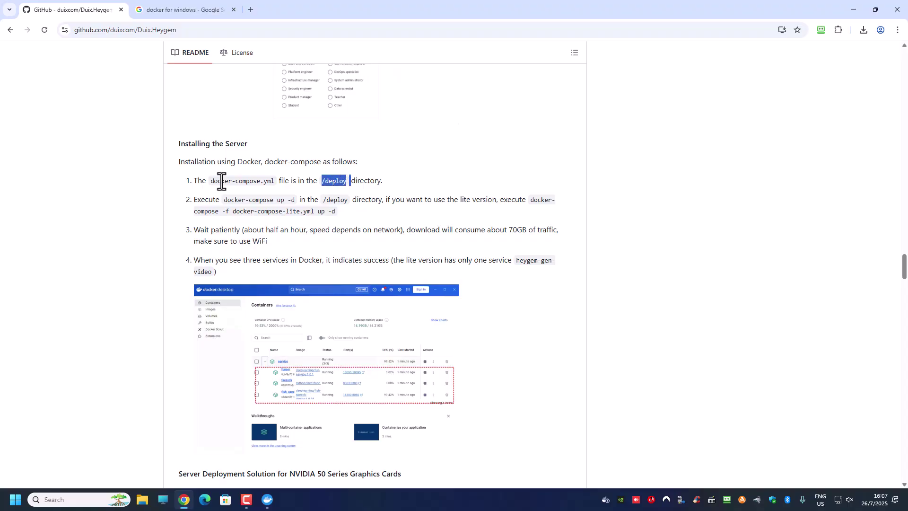
drag(211, 180, 273, 189)
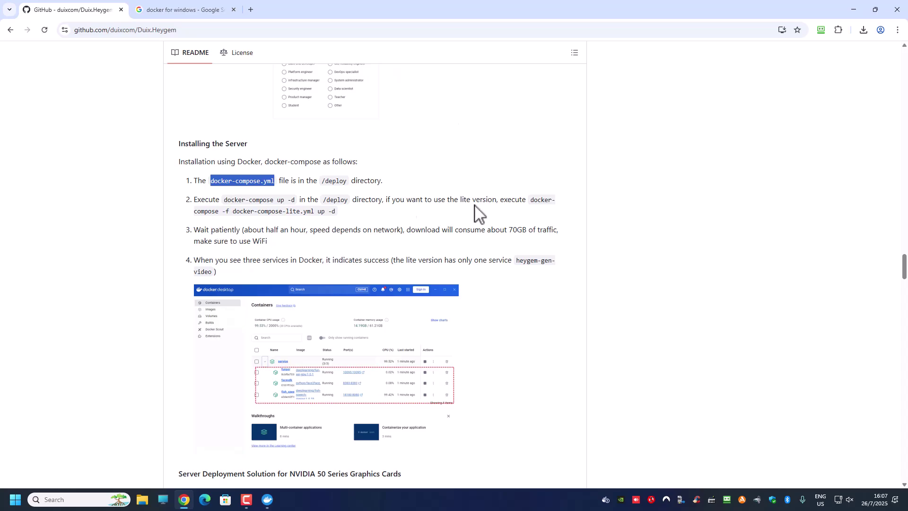
- Try to run the README's lite command docker-compose -f docker-compose-lite.yml up -d in a new administrator Command Prompt and return to the README
drag(531, 199, 347, 220)
key(ctrl+c)
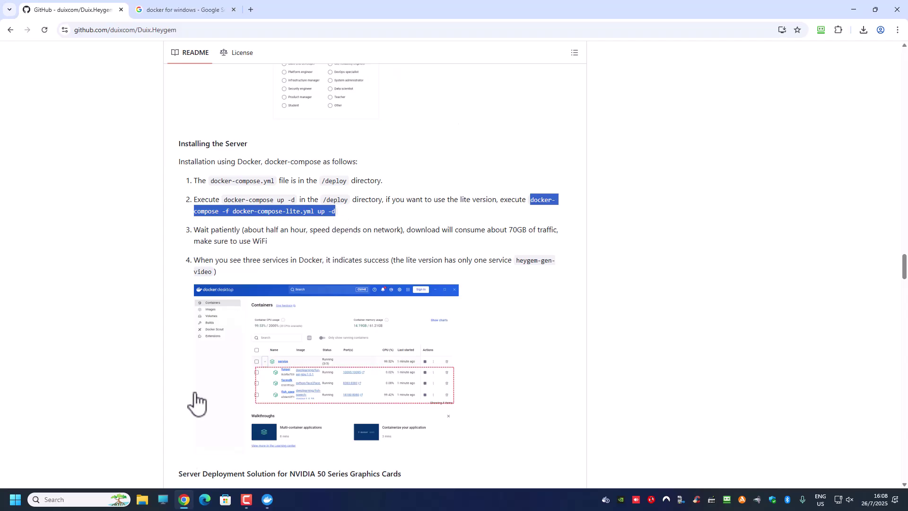
click(57, 499)
text(cmd)
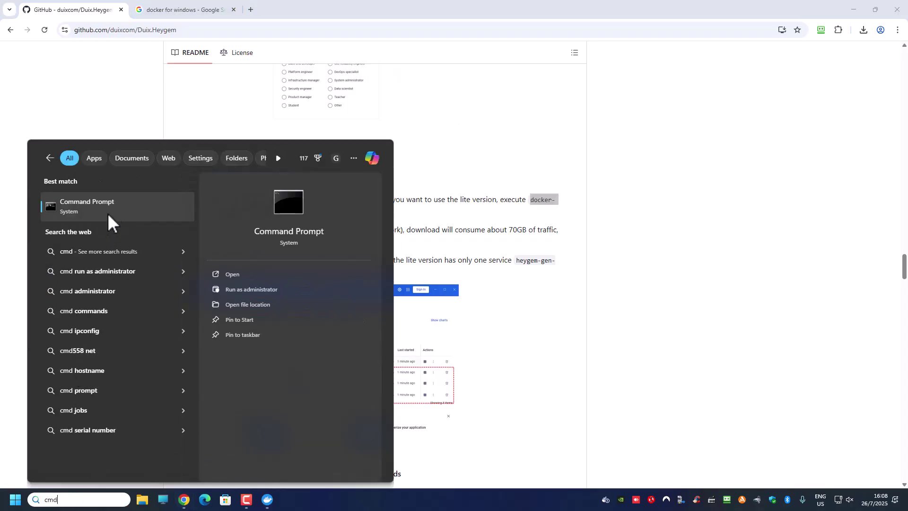
right_click(109, 208)
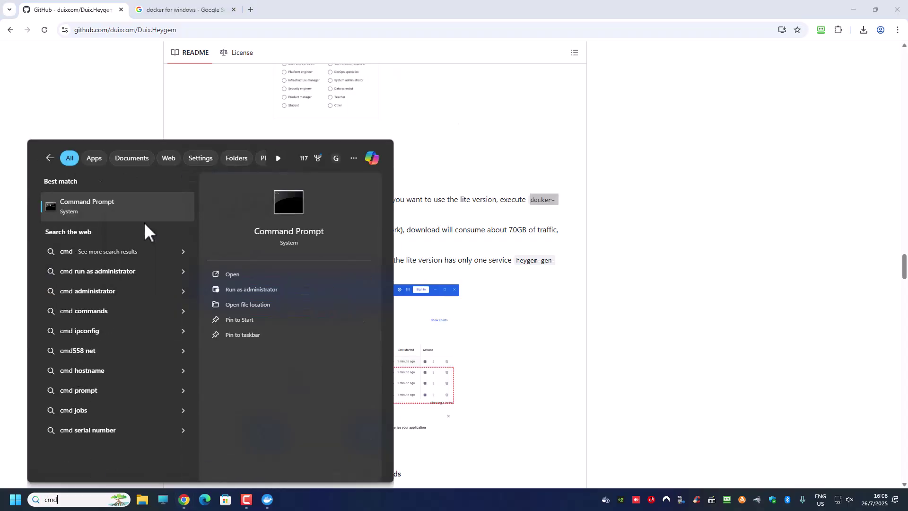
click(143, 222)
key(ctrl+v)
key(Return)
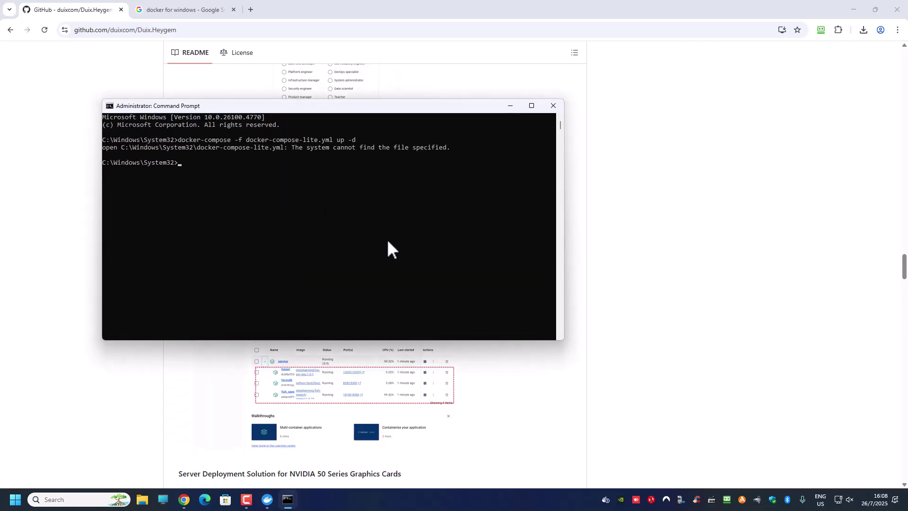
click(785, 291)
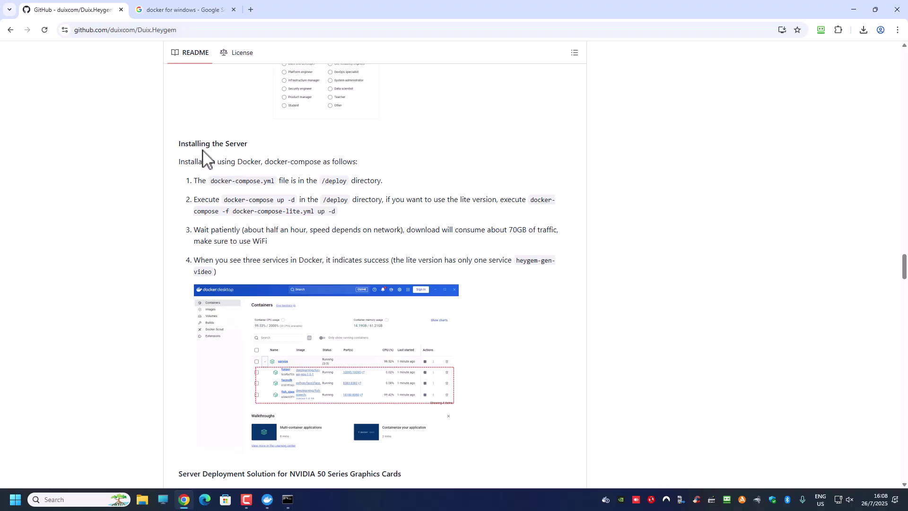
- Look through the Duix.Heygem repository's file list and open its deploy folder to check the docker-compose files
scroll(406, 294, up, 20)
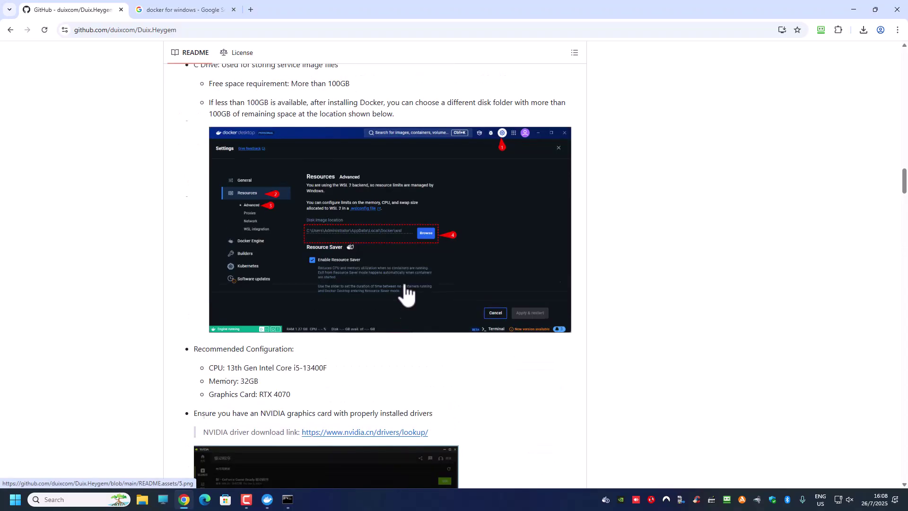
scroll(408, 283, up, 10)
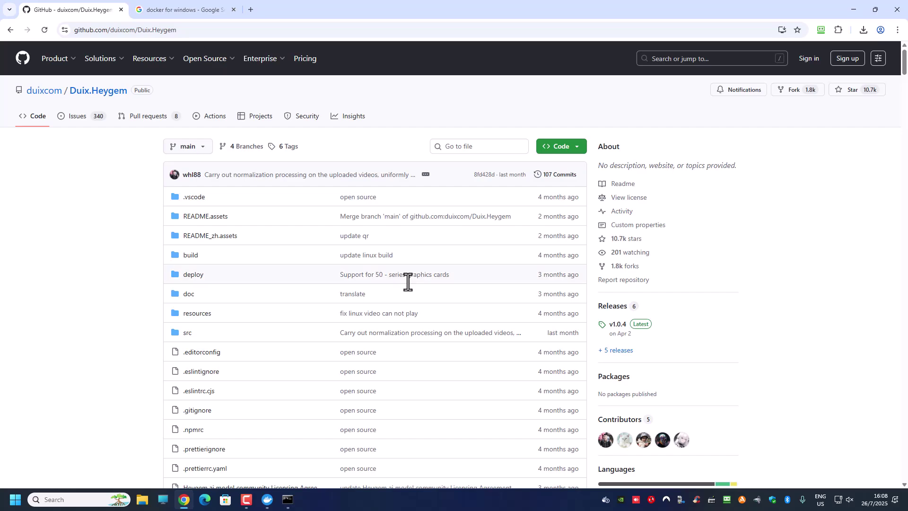
scroll(408, 282, down, 4)
scroll(410, 290, up, 1)
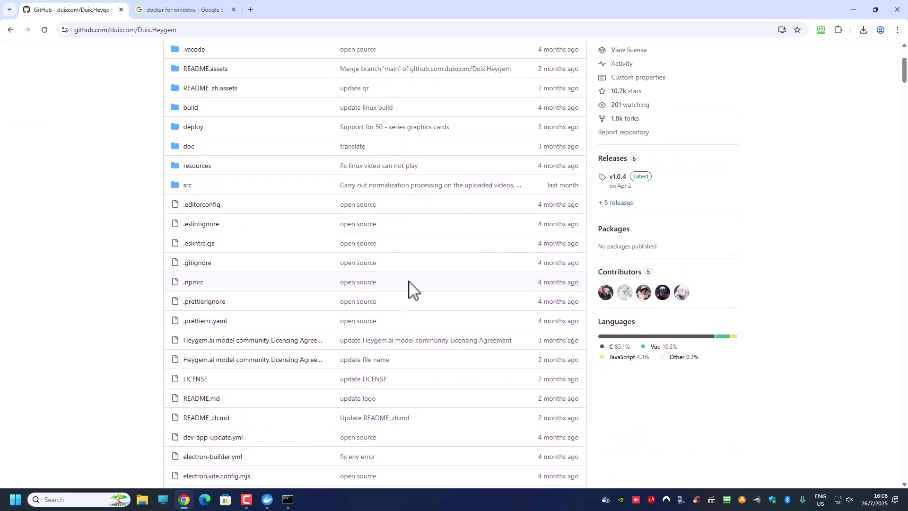
scroll(410, 289, up, 1)
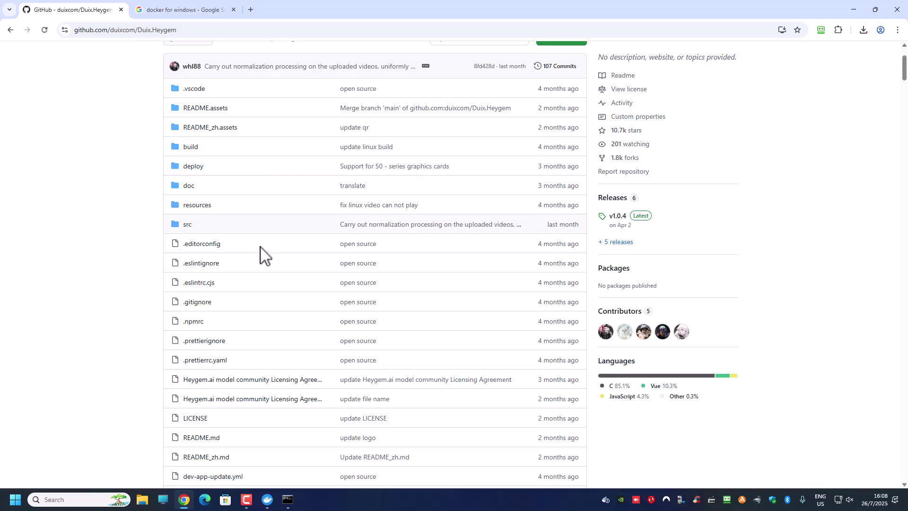
scroll(263, 251, up, 2)
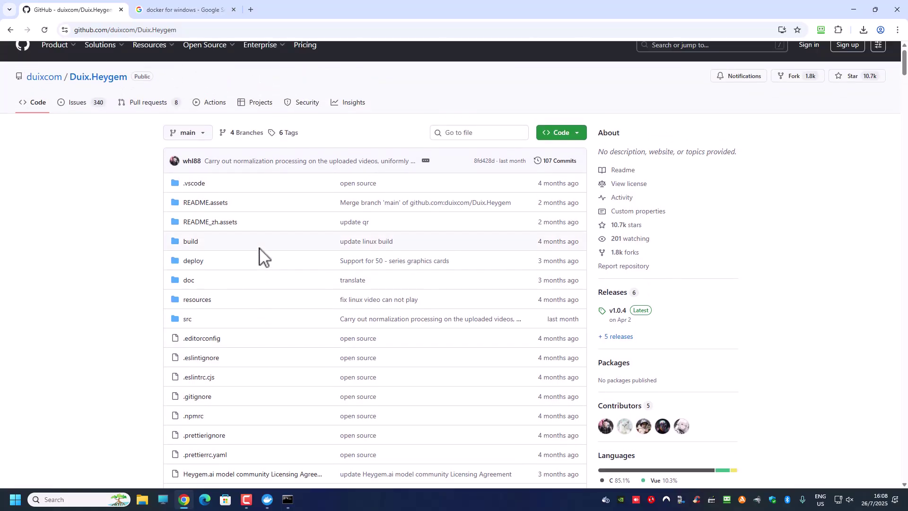
scroll(128, 257, down, 3)
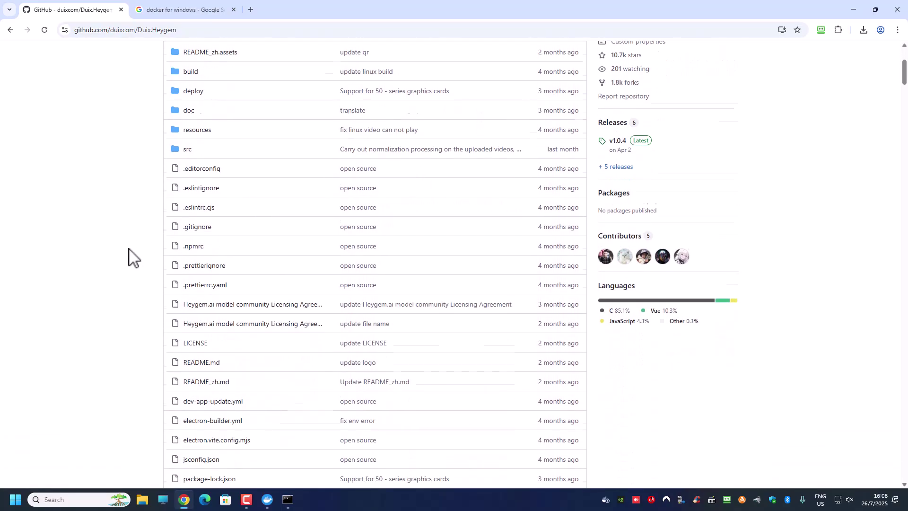
scroll(129, 256, down, 2)
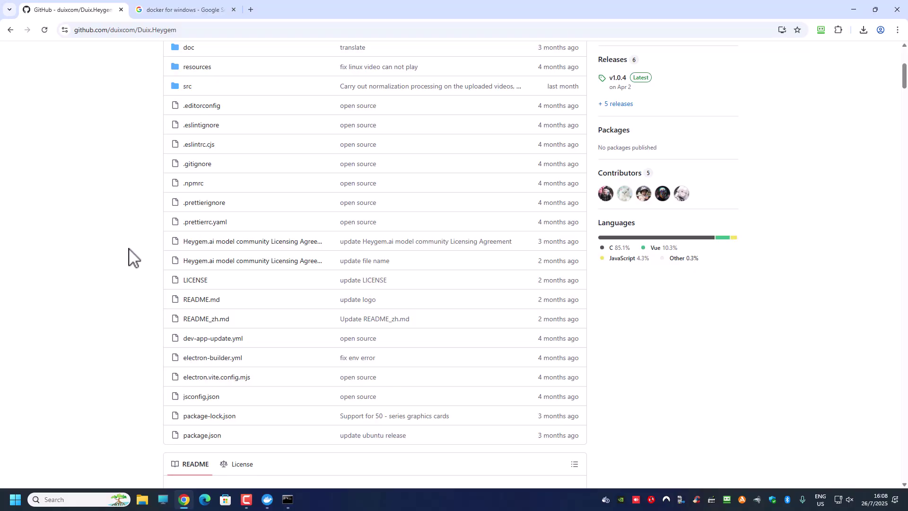
scroll(128, 257, down, 2)
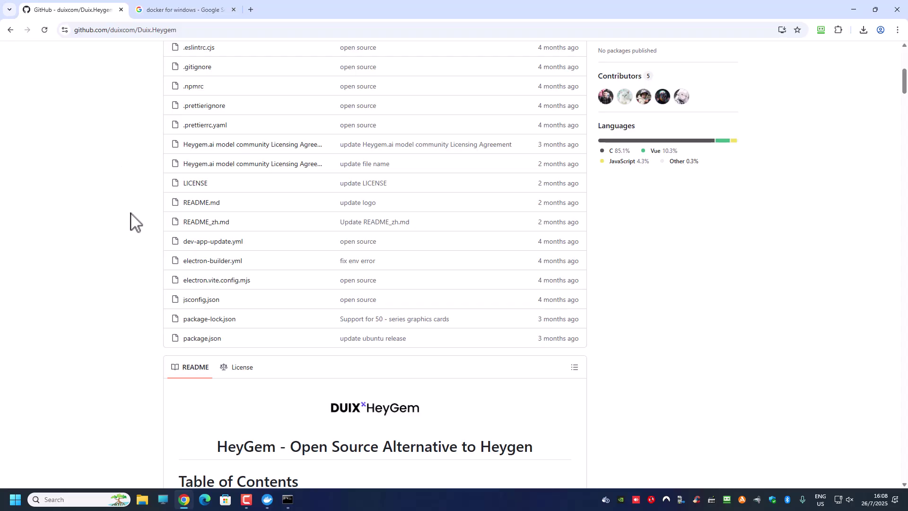
scroll(134, 223, up, 4)
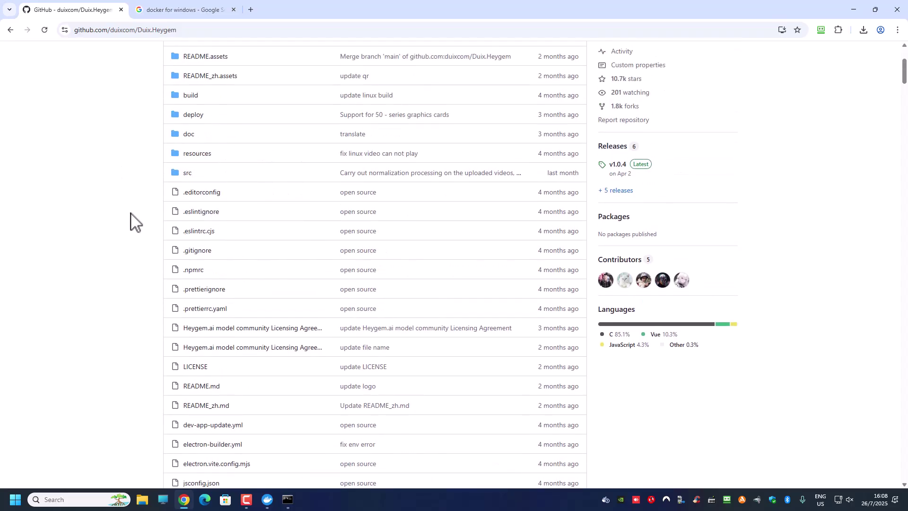
scroll(135, 222, up, 3)
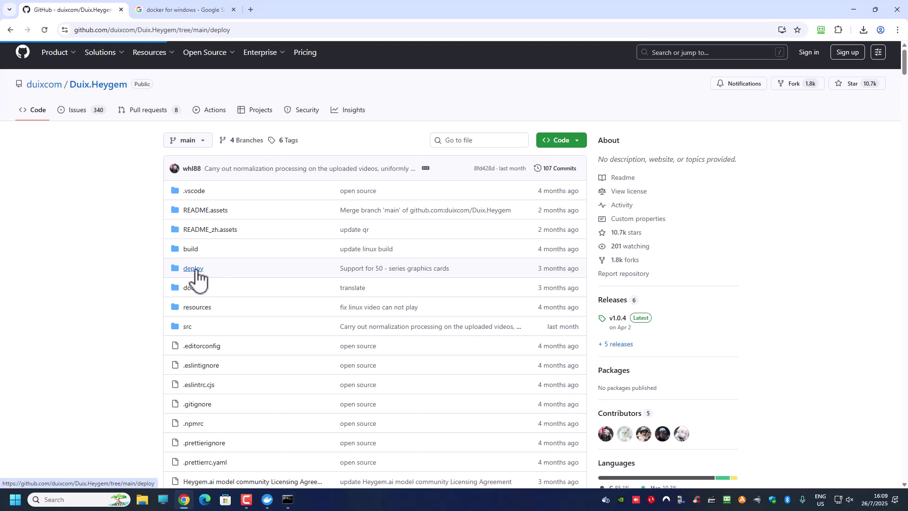
click(197, 271)
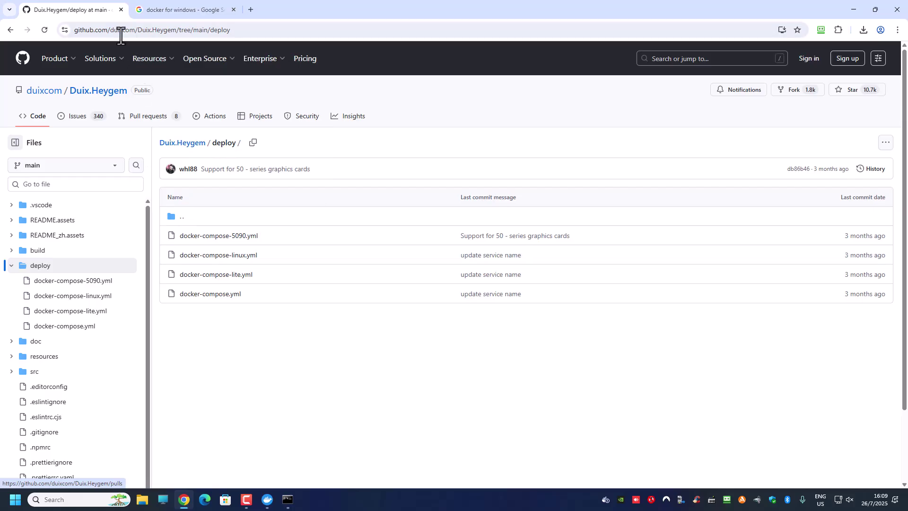
- Return to the Duix.Heygem repository's main page and open the latest release, v1.0.4
key(alt+Left)
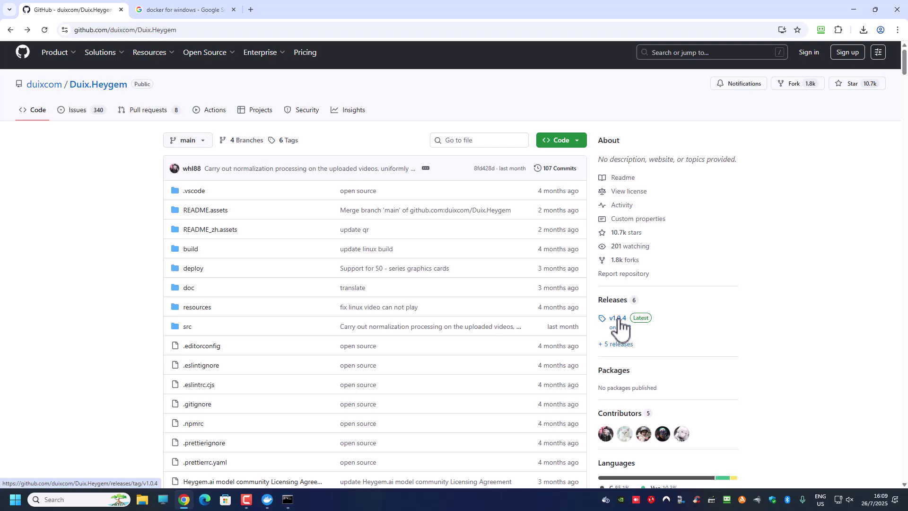
click(617, 320)
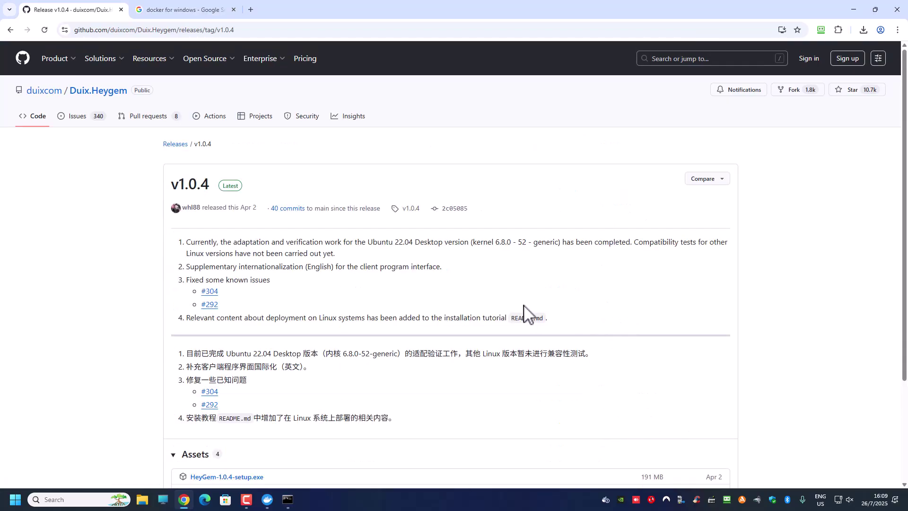
- Download the v1.0.4 release's Source code (zip) and return to the README's Installing the Server section
scroll(525, 314, down, 1)
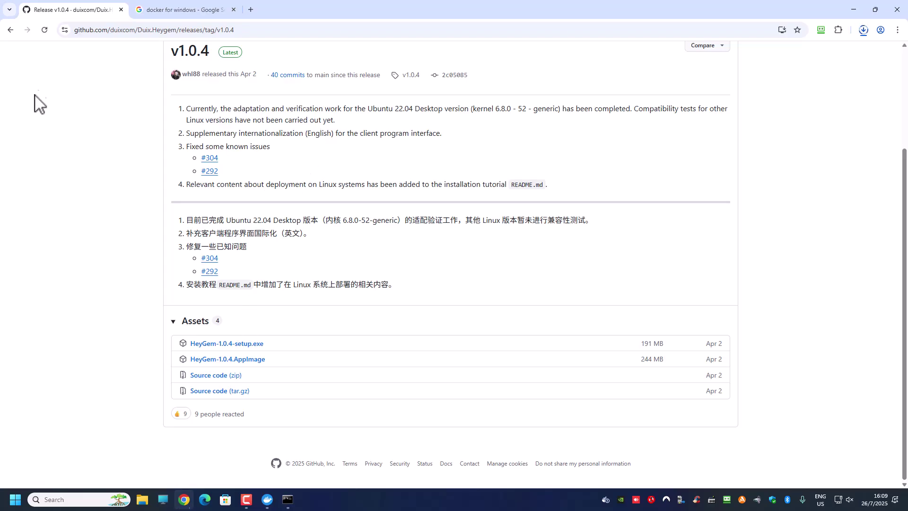
key(alt+Left)
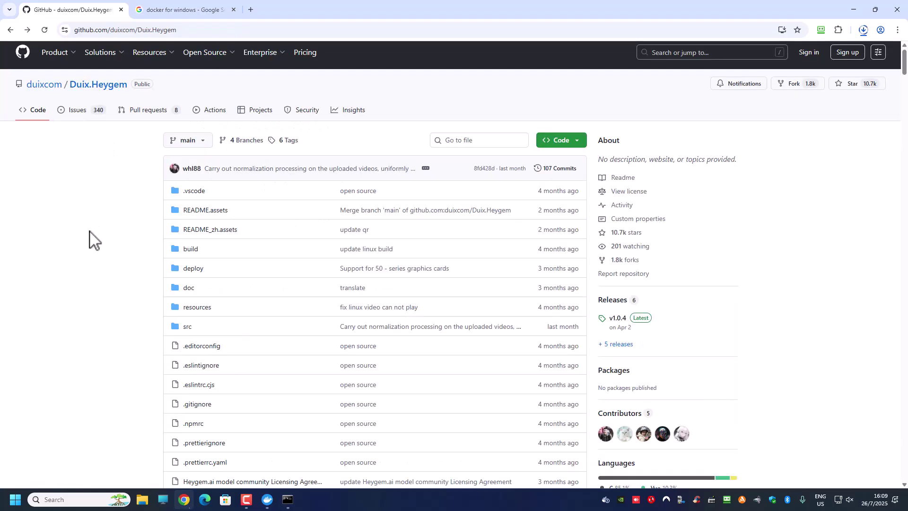
scroll(93, 241, down, 6)
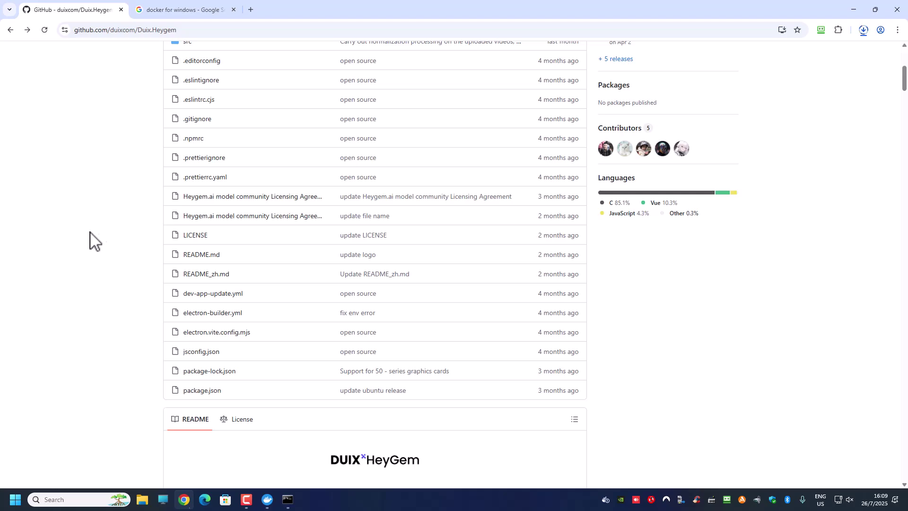
scroll(304, 300, down, 20)
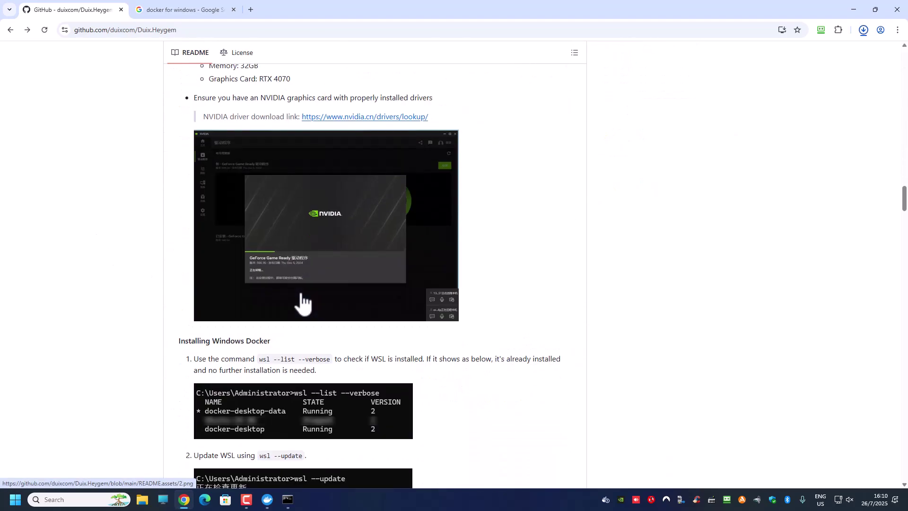
scroll(302, 300, down, 20)
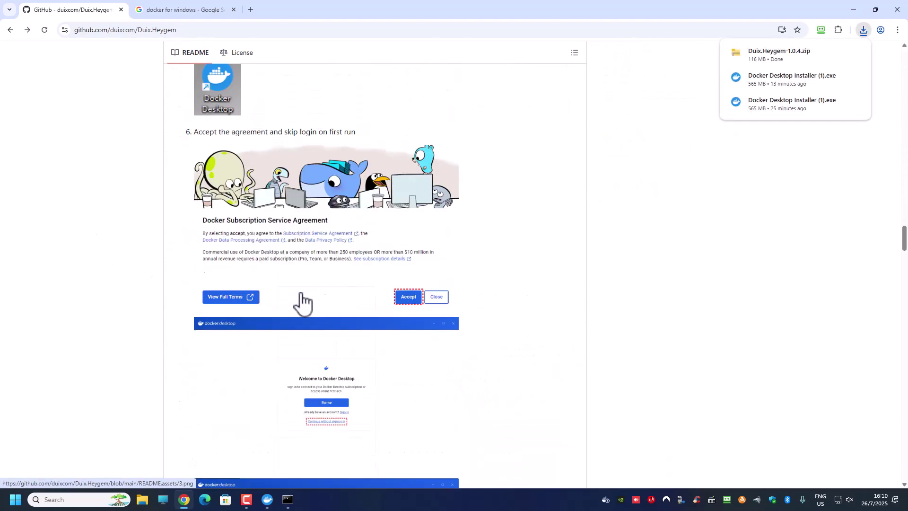
scroll(302, 300, up, 10)
scroll(303, 300, down, 5)
scroll(303, 300, down, 12)
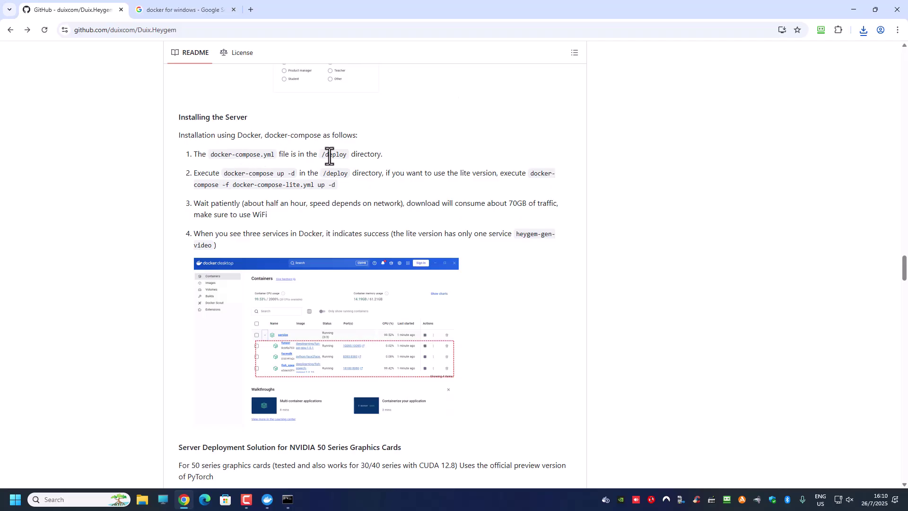
- Open Duix.Heygem-1.0.4.zip from the desktop and look into the deploy folder inside its Duix.Heygem-1.0.4 folder
click(854, 9)
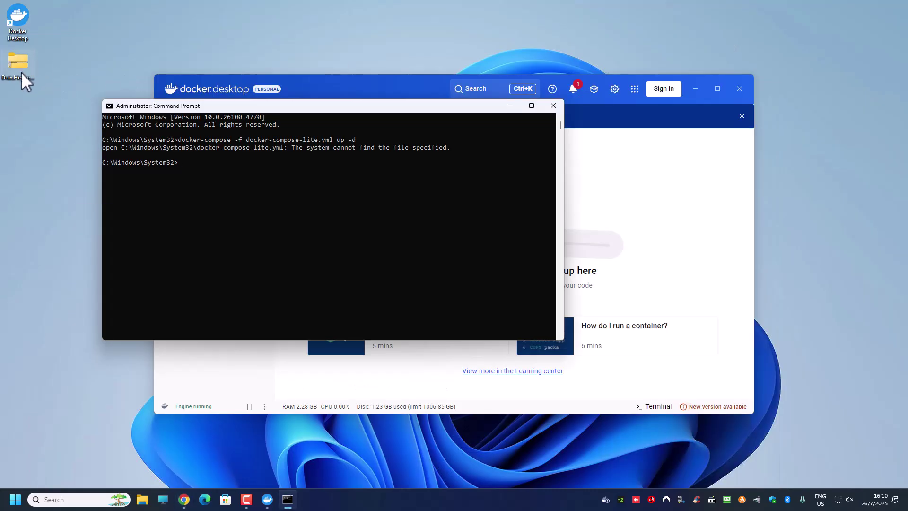
click(21, 67)
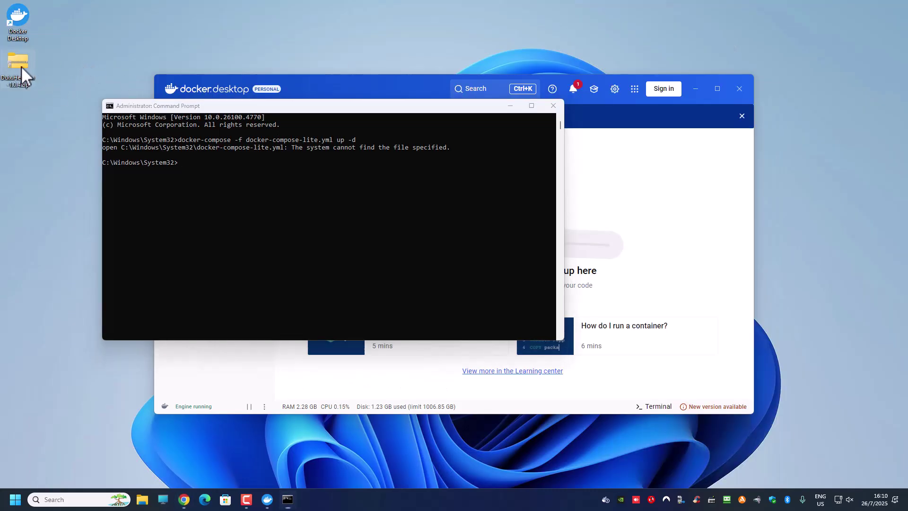
double_click(21, 67)
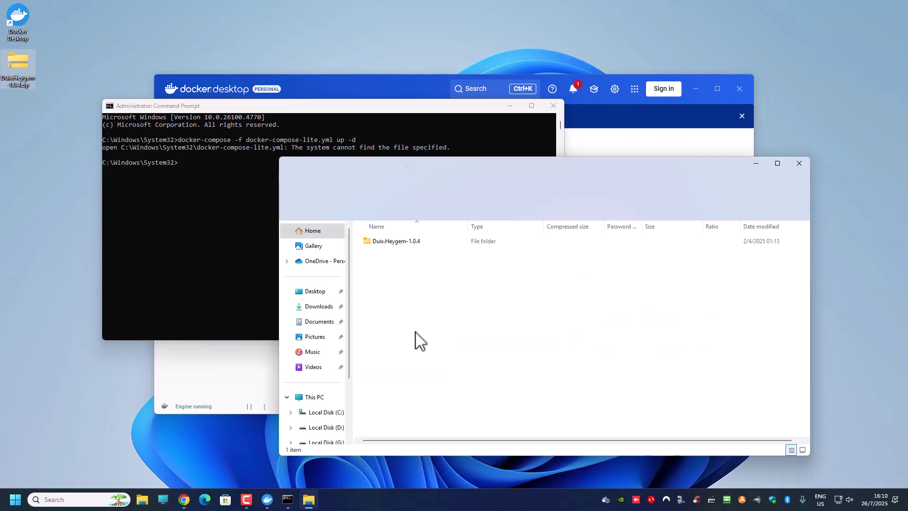
double_click(392, 244)
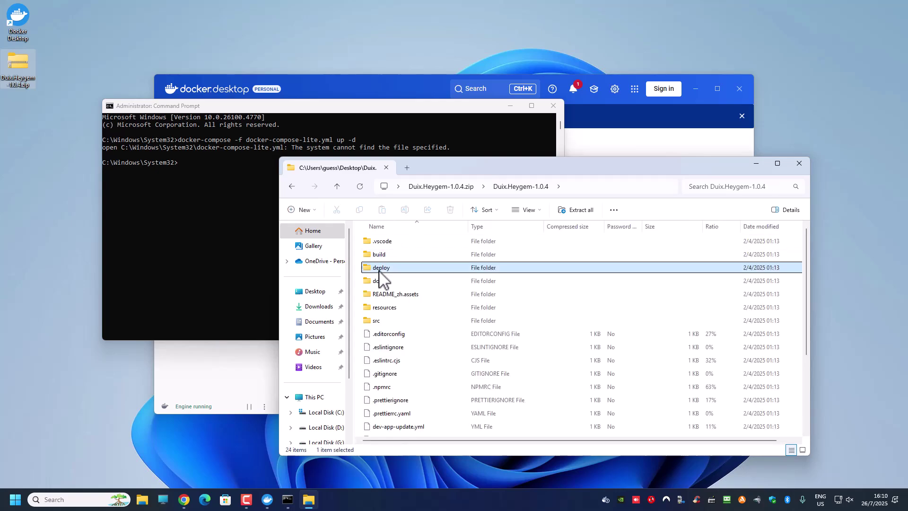
double_click(381, 269)
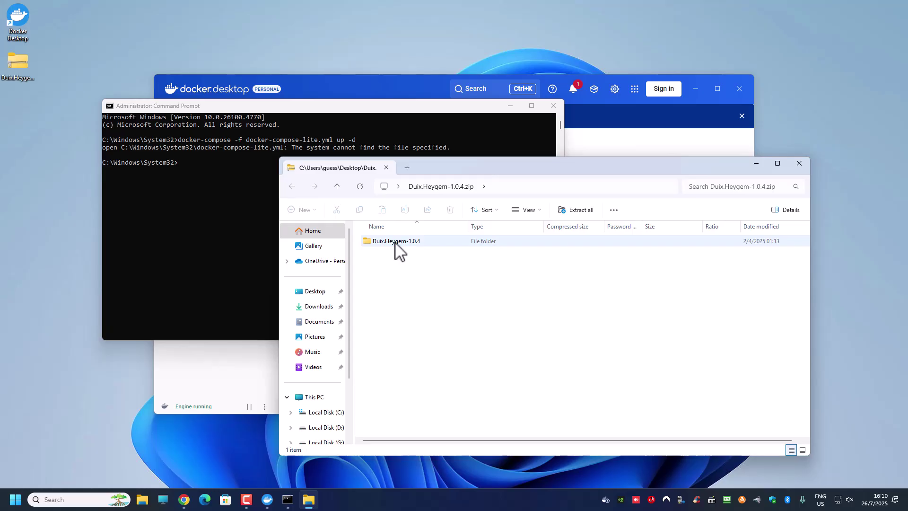
click(799, 164)
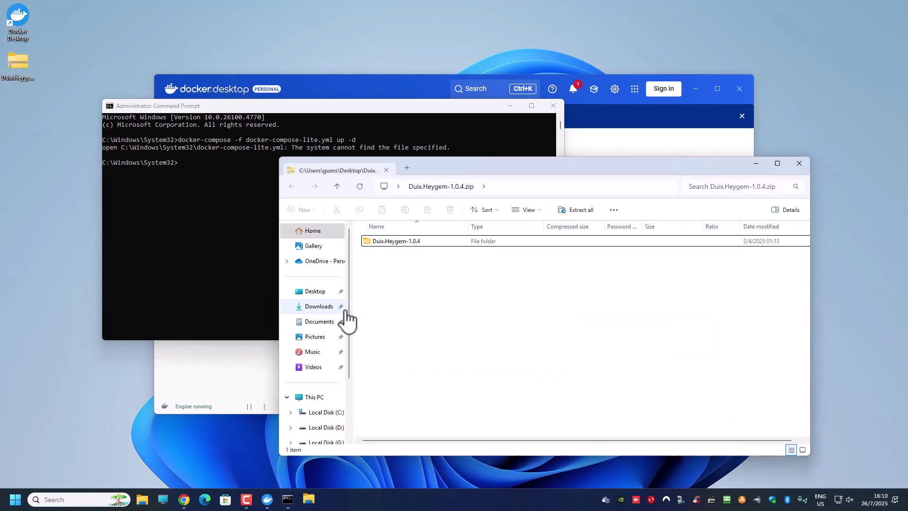
- Copy the Duix.Heygem-1.0.4 folder from the zip archive to the root of Local Disk (C:) and close the archive
click(395, 242)
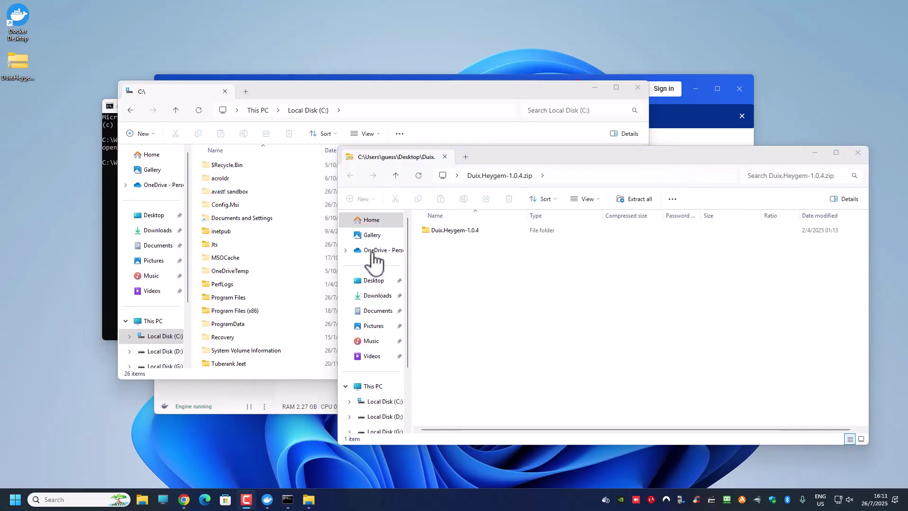
drag(439, 240, 325, 306)
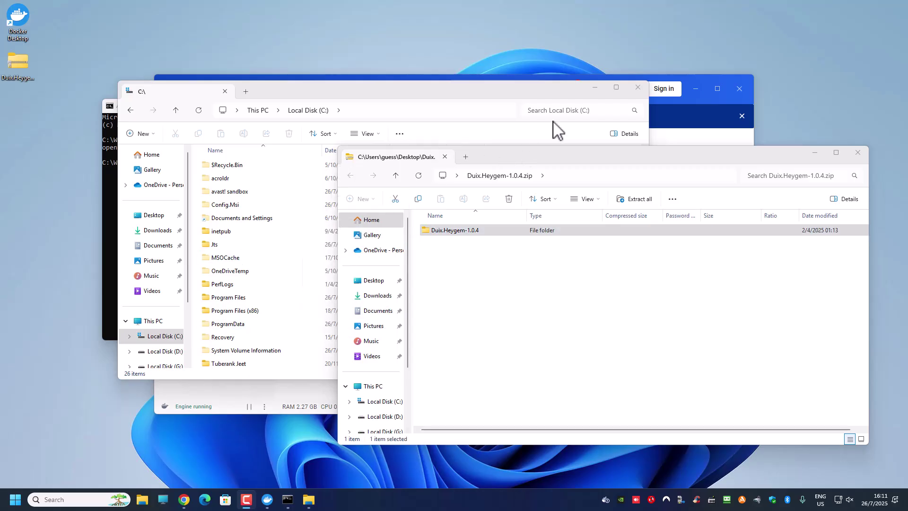
click(551, 155)
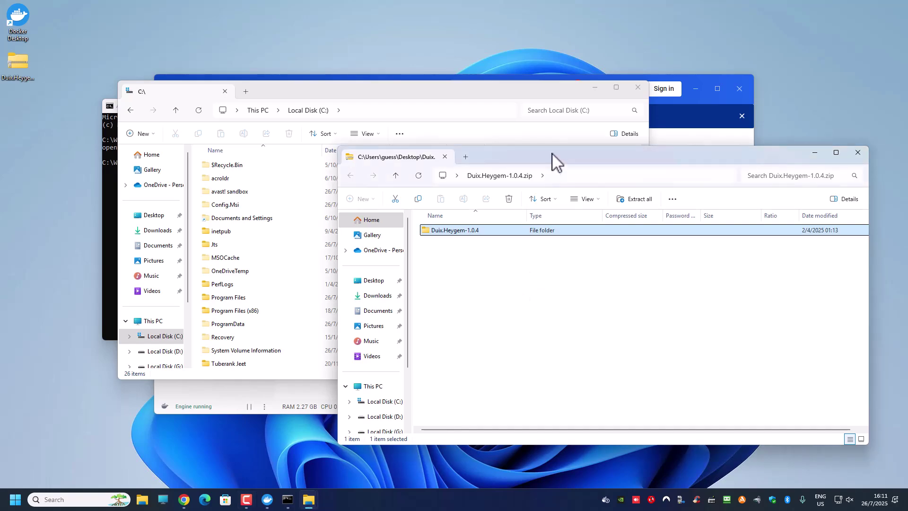
drag(552, 155, 684, 179)
drag(589, 258, 638, 251)
drag(679, 181, 824, 183)
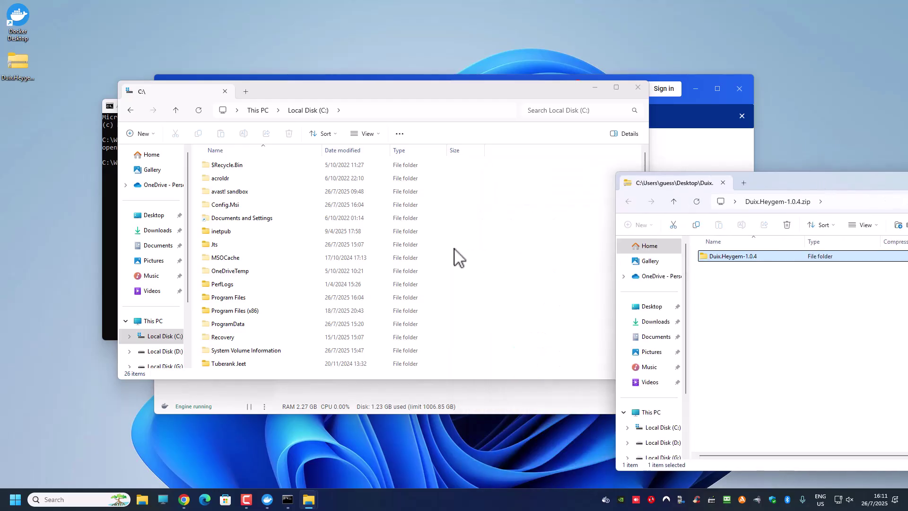
scroll(458, 255, down, 3)
drag(701, 256, 548, 344)
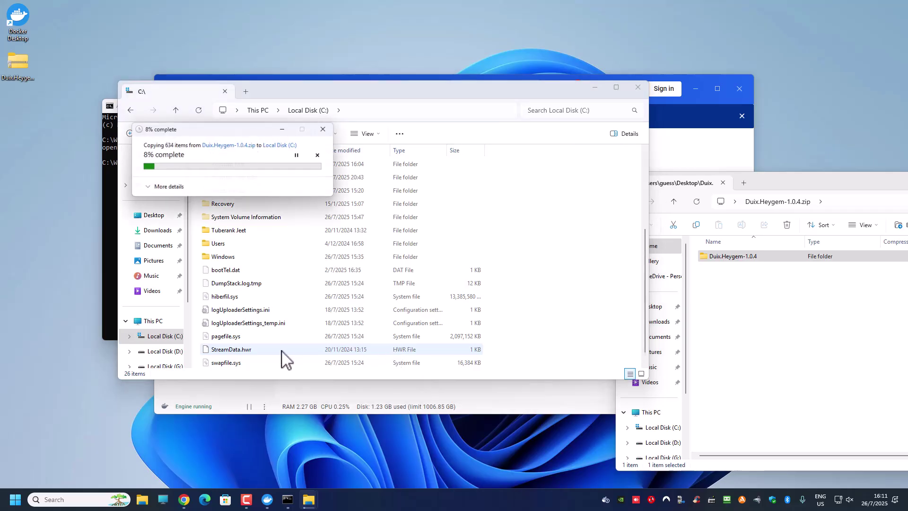
click(840, 188)
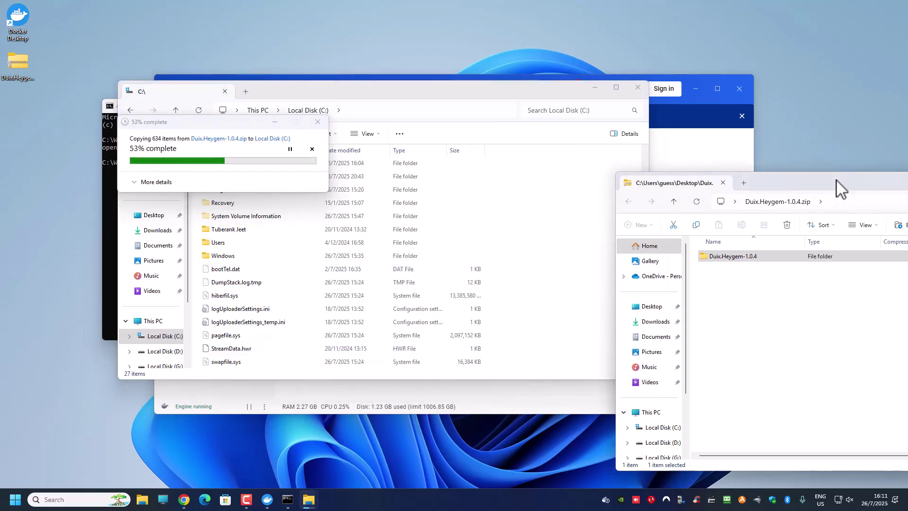
drag(841, 188, 759, 195)
drag(812, 186, 436, 117)
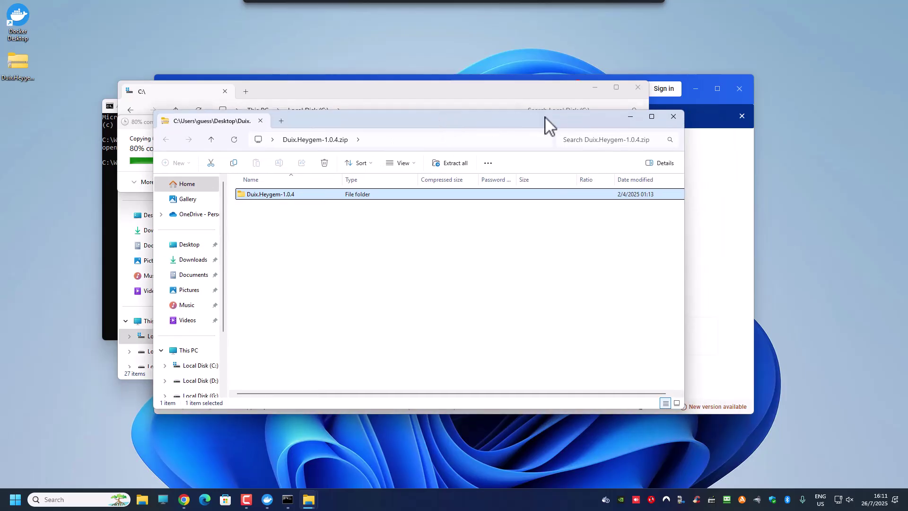
click(673, 117)
- Delete Duix.Heygem-1.0.4.zip from the desktop and open the copied folder's deploy subfolder, C:\Duix.Heygem-1.0.4\deploy
scroll(331, 222, down, 4)
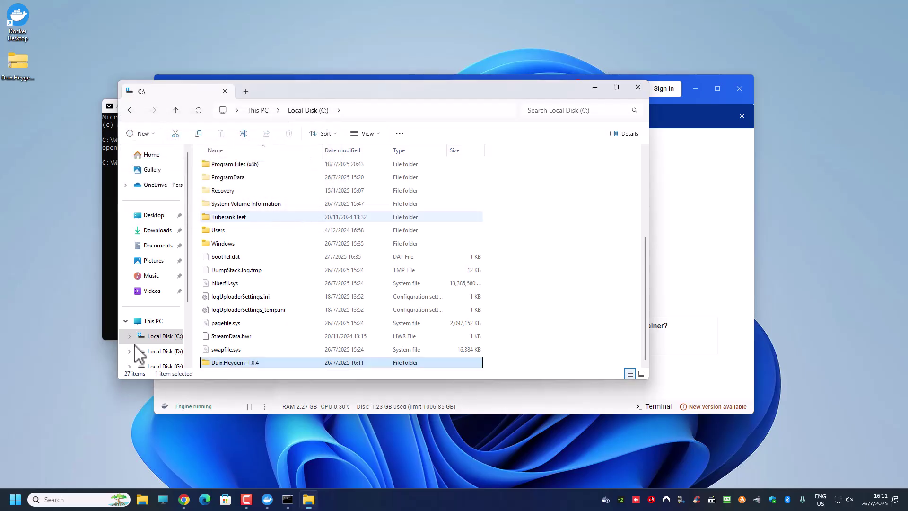
double_click(236, 363)
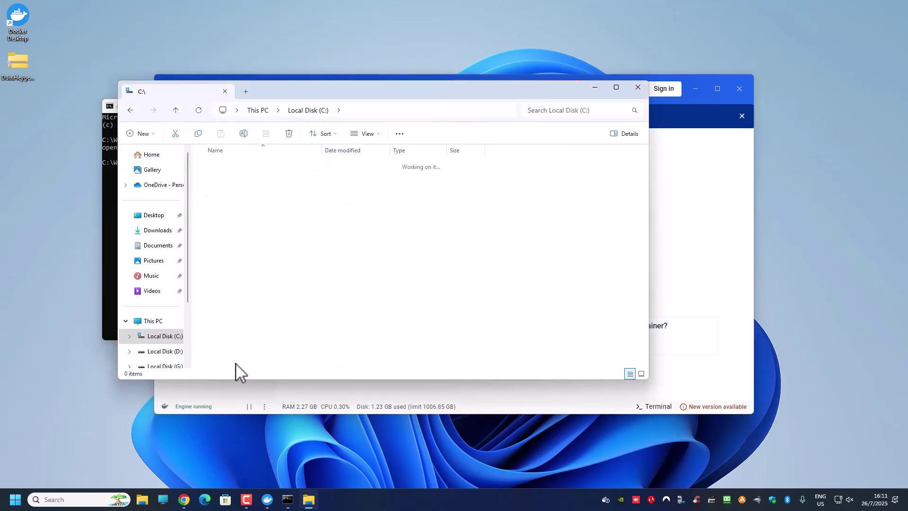
click(15, 63)
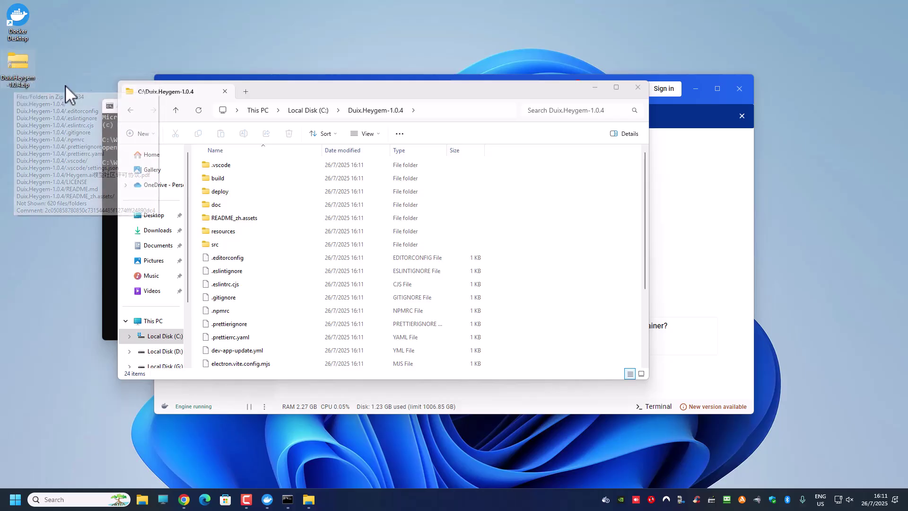
key(Delete)
click(443, 110)
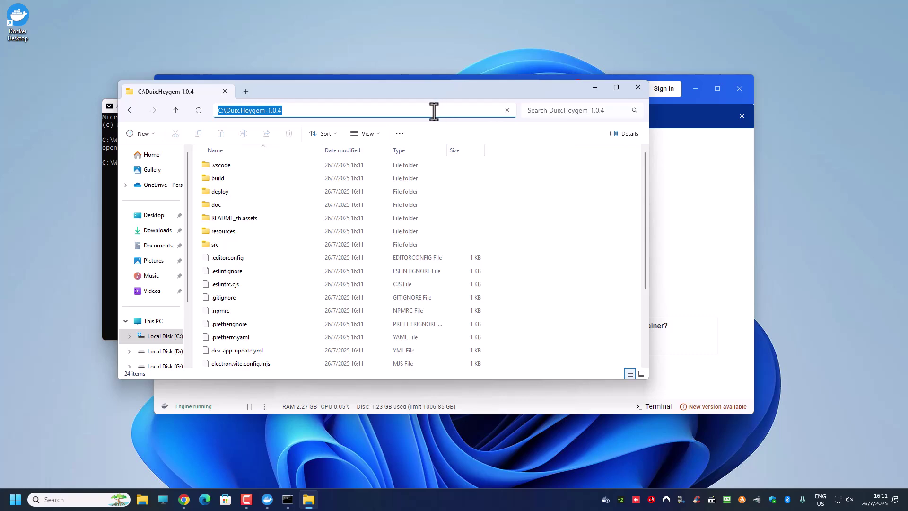
double_click(217, 194)
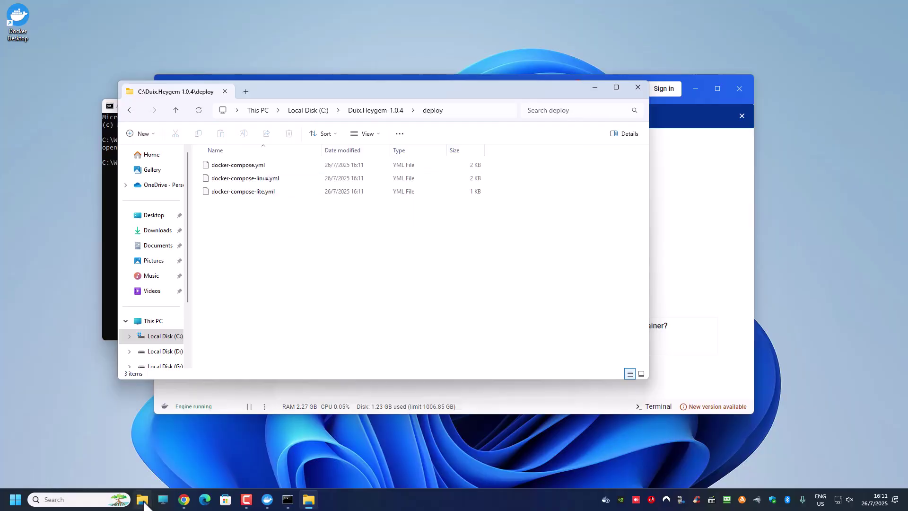
- Check the README's server install instructions again and copy the folder path C:\Duix.Heygem-1.0.4\deploy
click(184, 500)
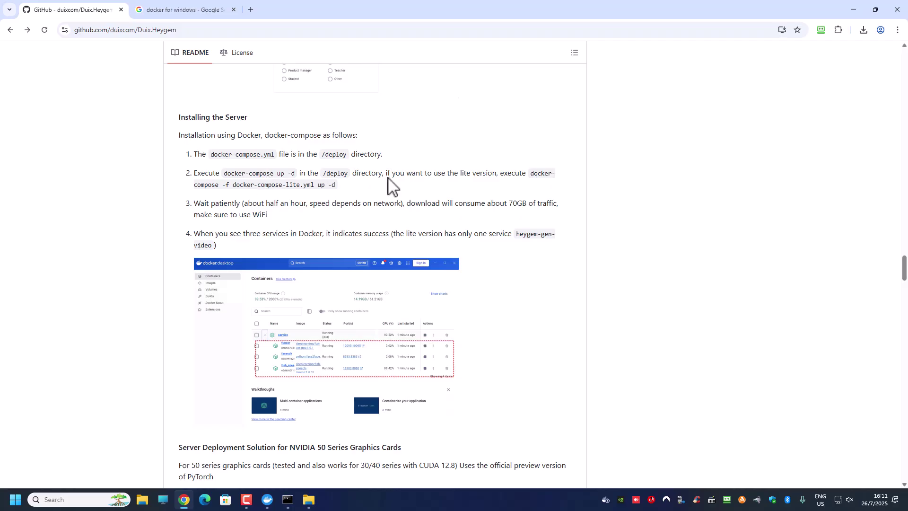
click(854, 8)
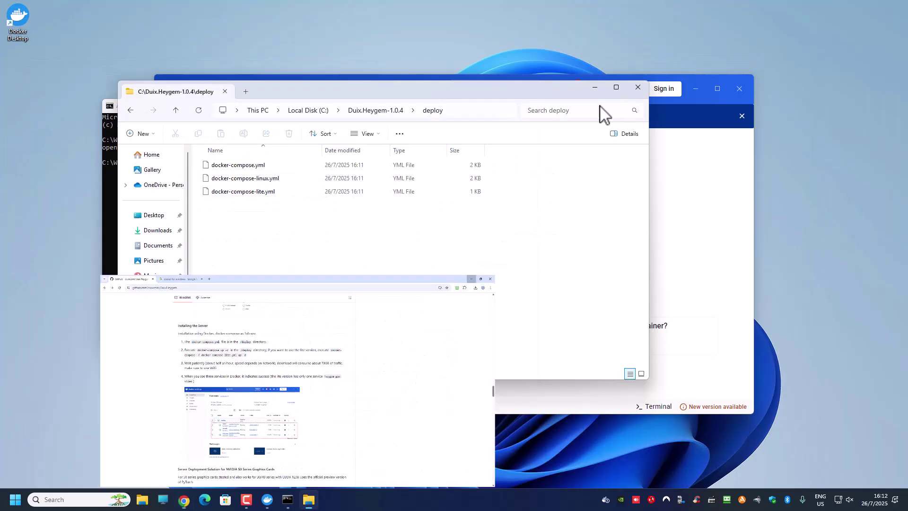
click(469, 112)
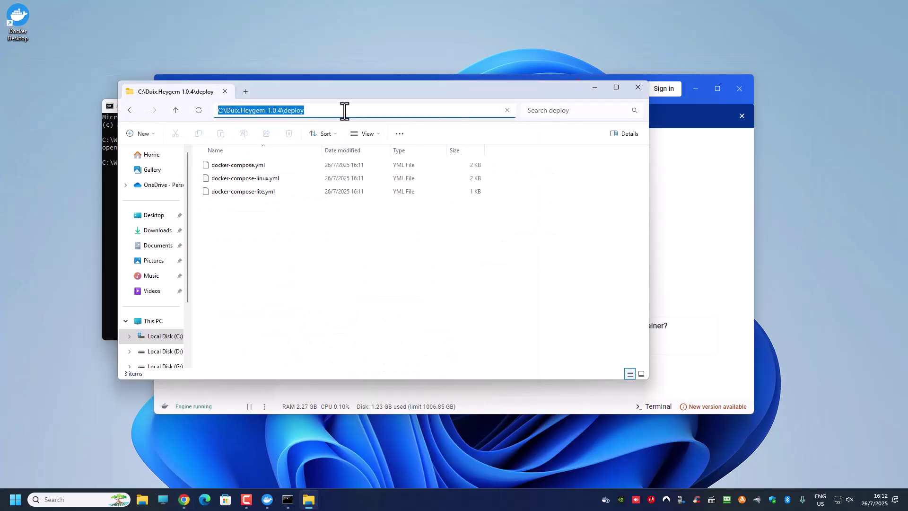
key(ctrl+c)
click(315, 113)
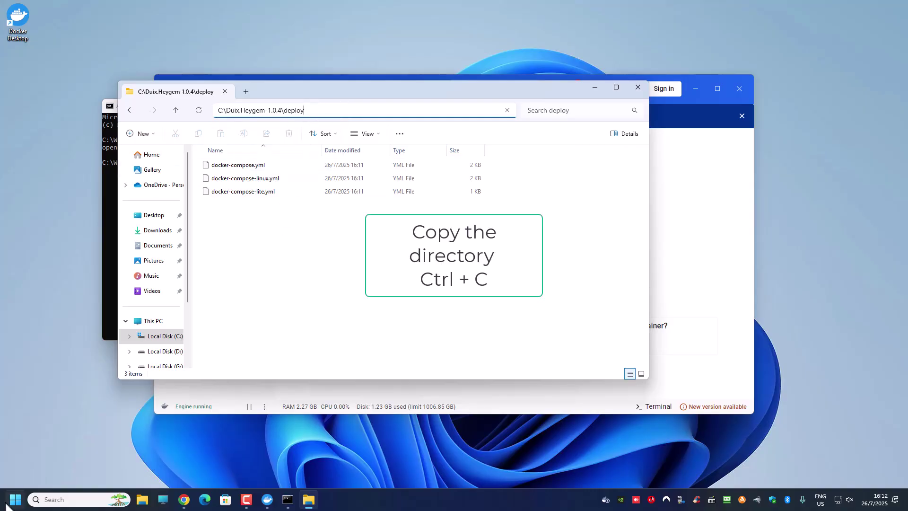
- Open a new Command Prompt as administrator and change its directory to C:\Duix.Heygem-1.0.4\deploy
click(54, 500)
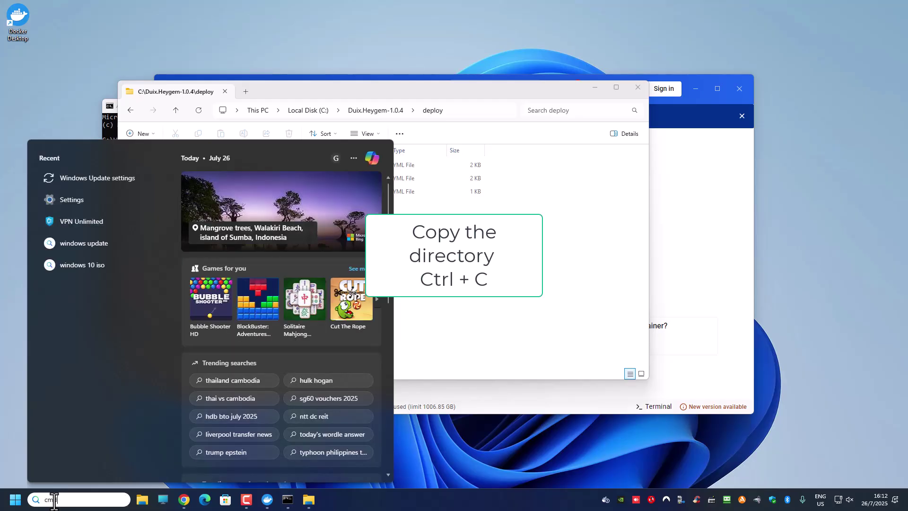
text(cmd)
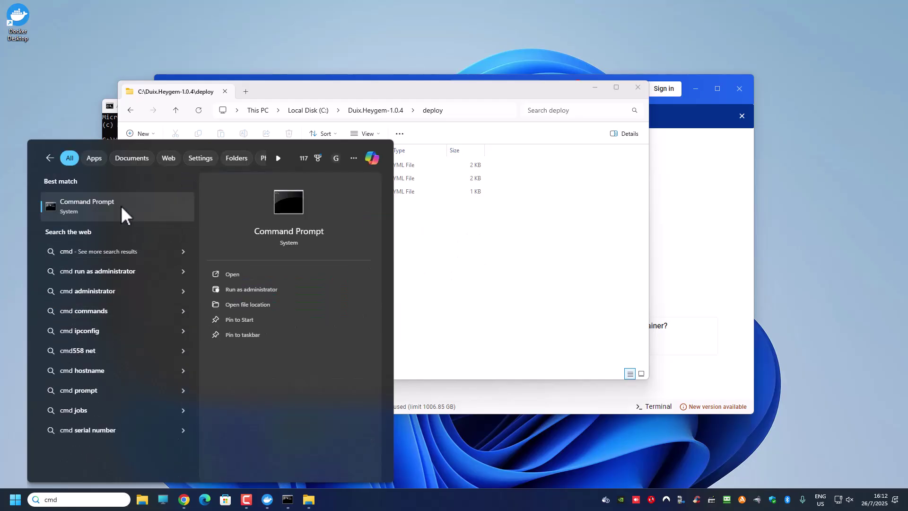
right_click(100, 206)
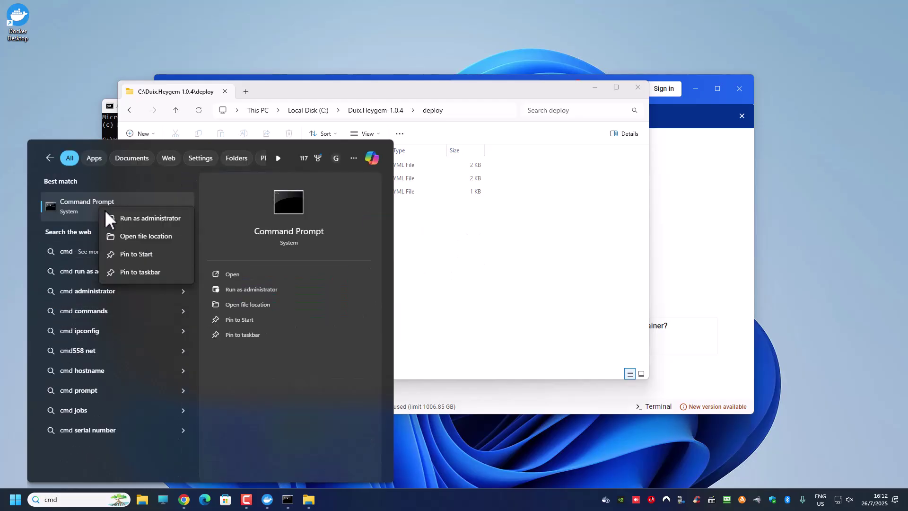
key(Escape)
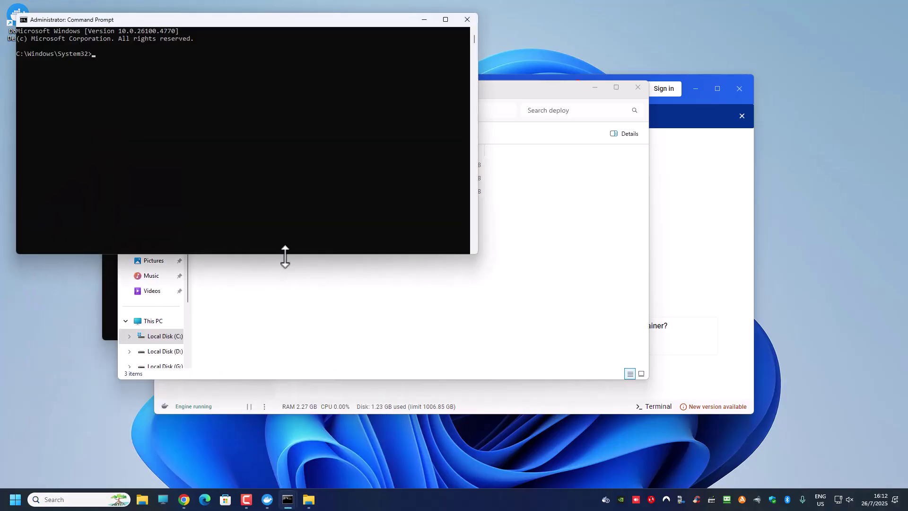
text(cd)
key(ctrl+v)
key(Return)
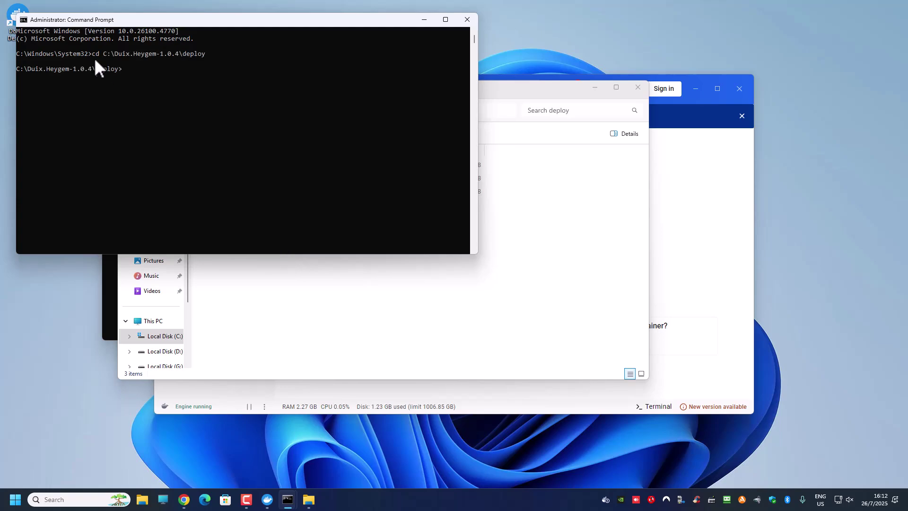
click(533, 209)
click(459, 109)
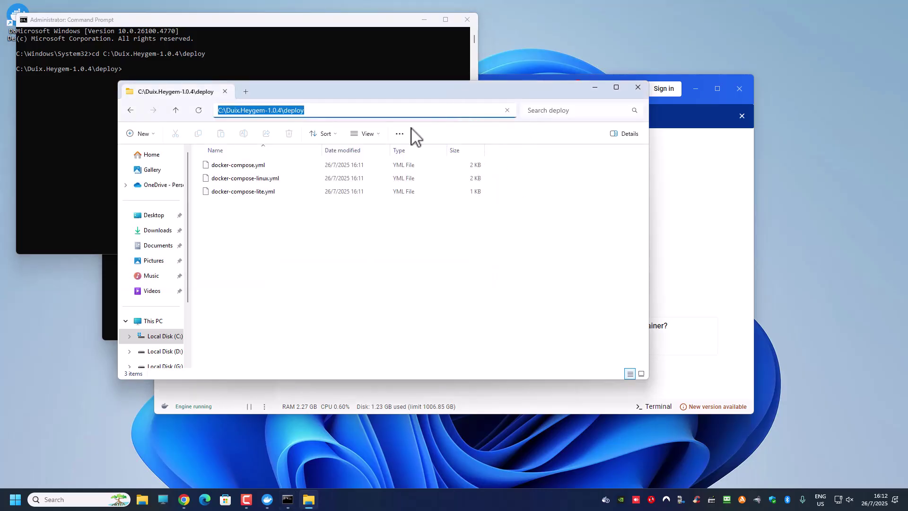
click(162, 66)
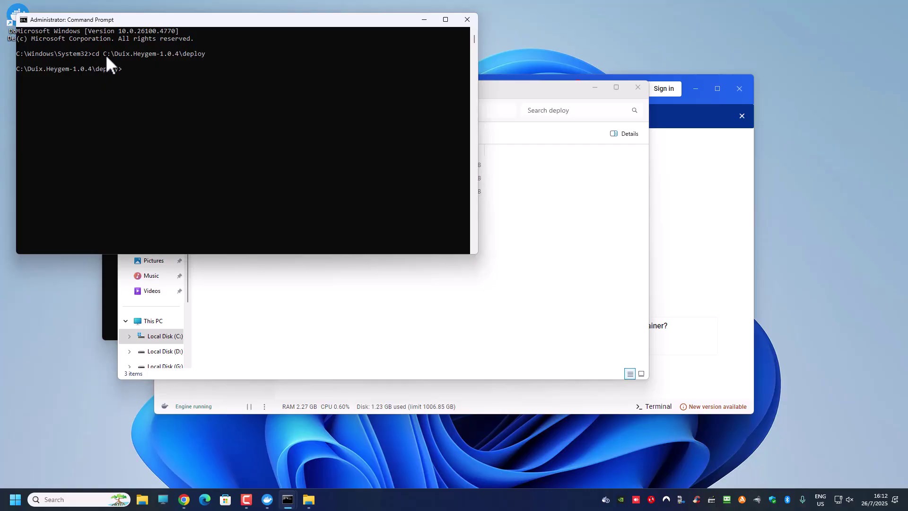
- Copy the lite-version command docker-compose -f docker-compose-lite.yml up -d from the README's Installing the Server section in Chrome
drag(103, 54, 226, 53)
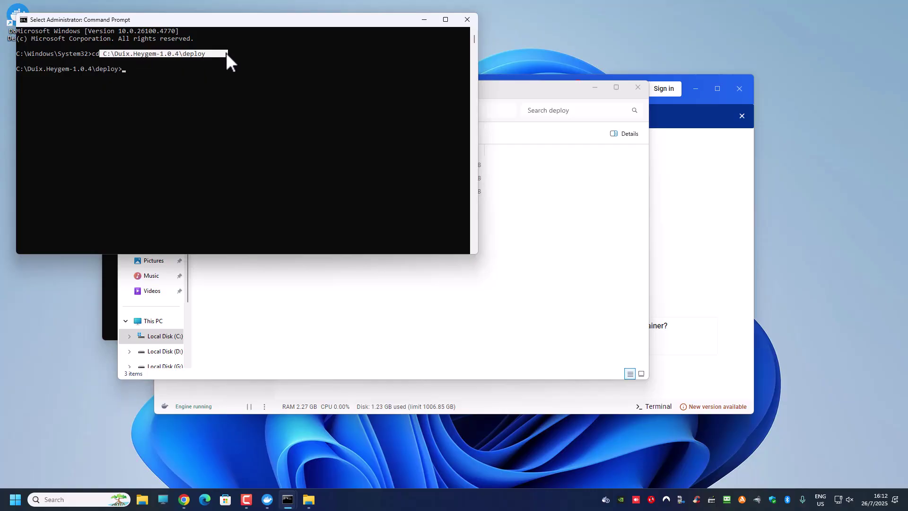
click(155, 77)
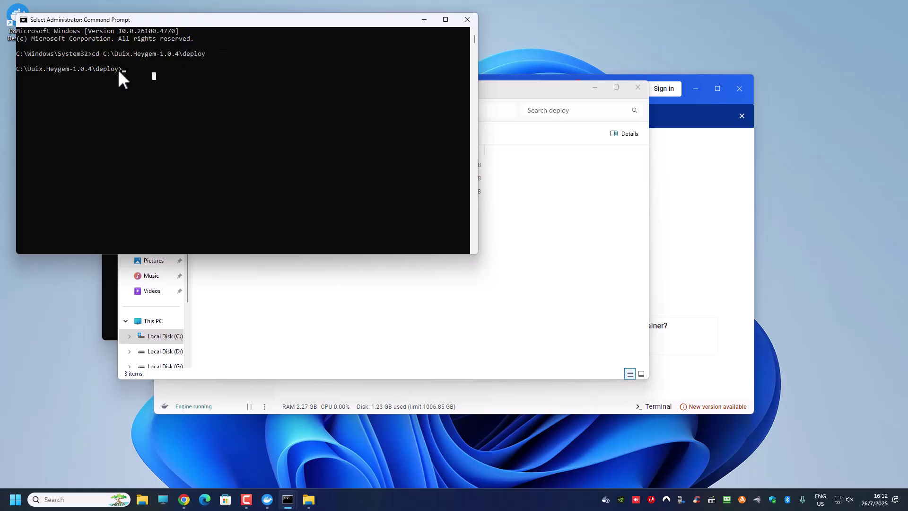
click(185, 505)
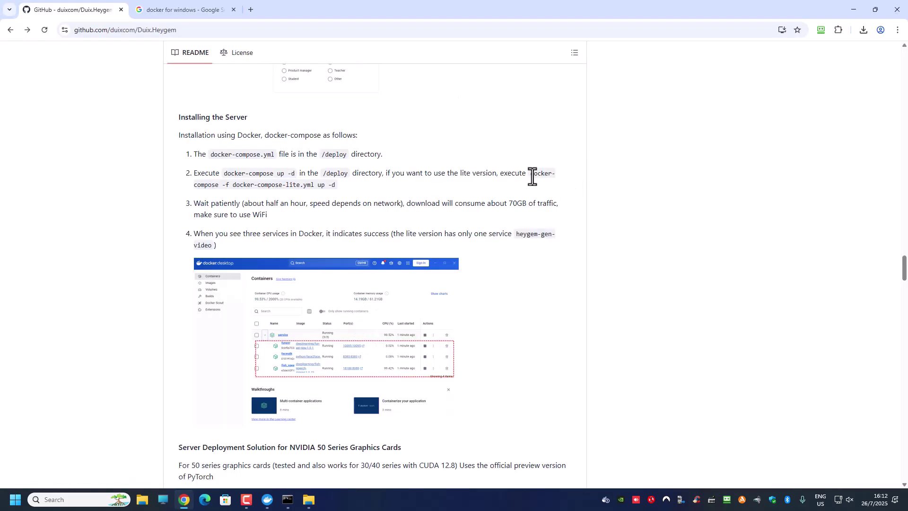
drag(530, 173, 342, 189)
key(ctrl+c)
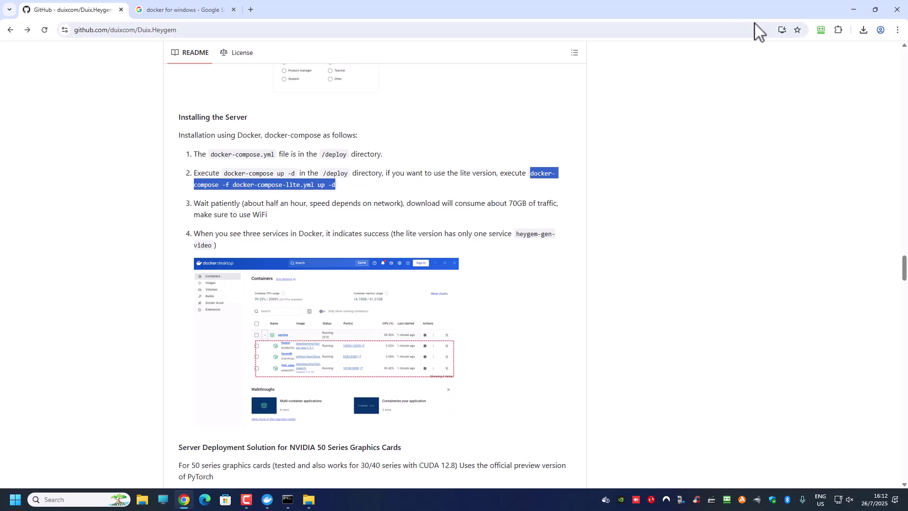
- Run docker-compose -f docker-compose-lite.yml up -d in the Command Prompt set to C:\Duix.Heygem-1.0.4\deploy
mouse_move(289, 499)
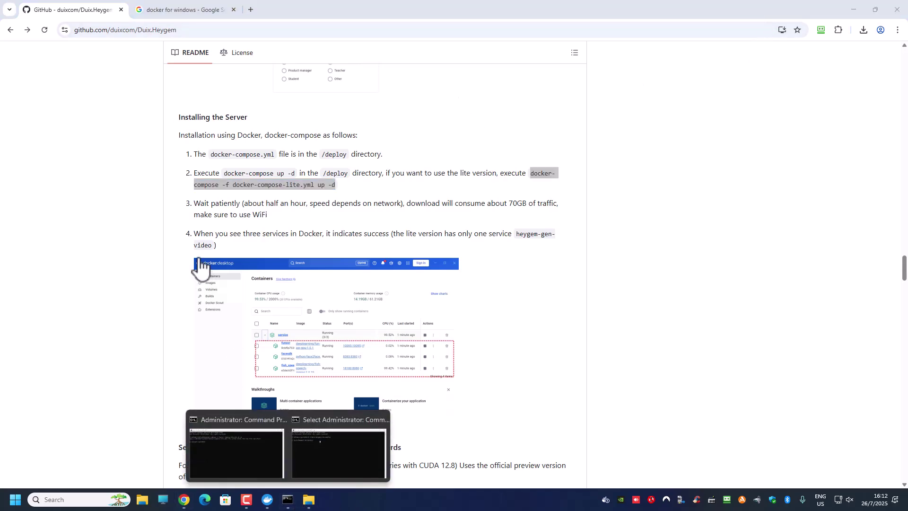
click(339, 458)
click(174, 167)
key(ctrl+v)
click(329, 100)
key(Escape)
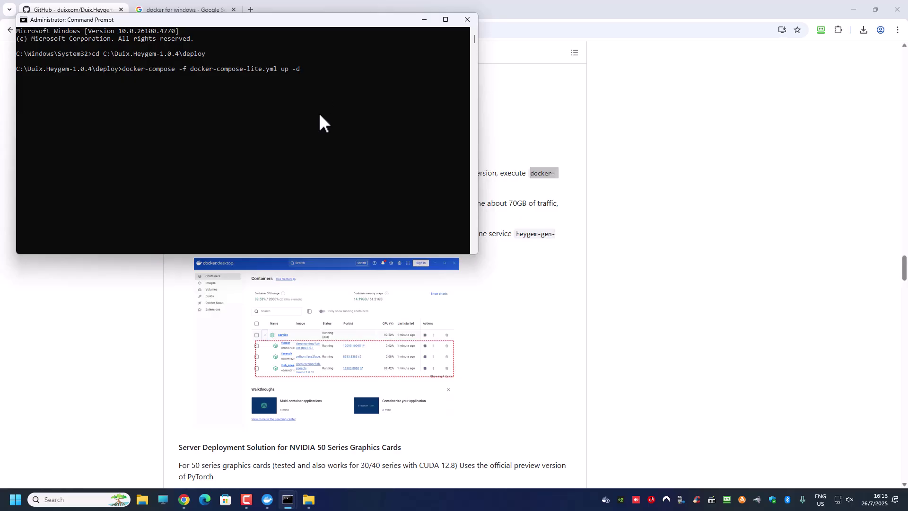
key(Return)
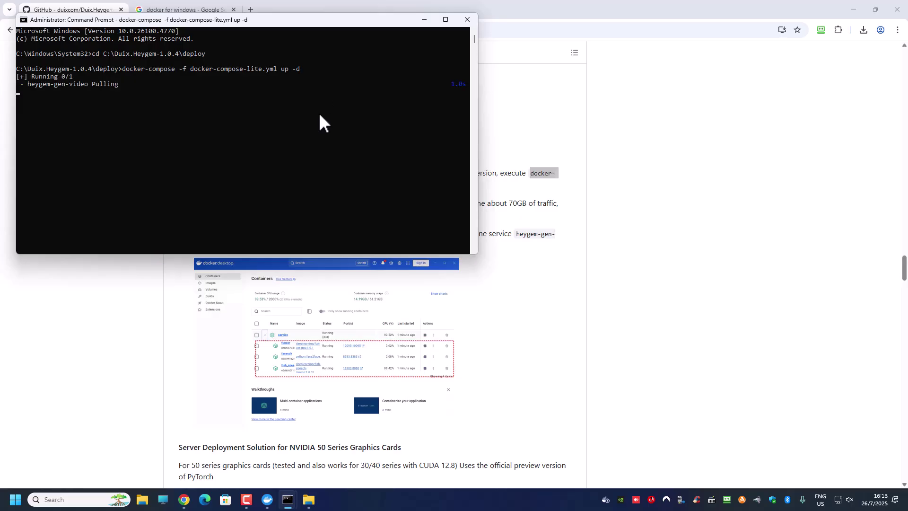
- Review the README's notes on the compose file, waiting time and download size, and check the image download's progress in the Command Prompt
click(639, 239)
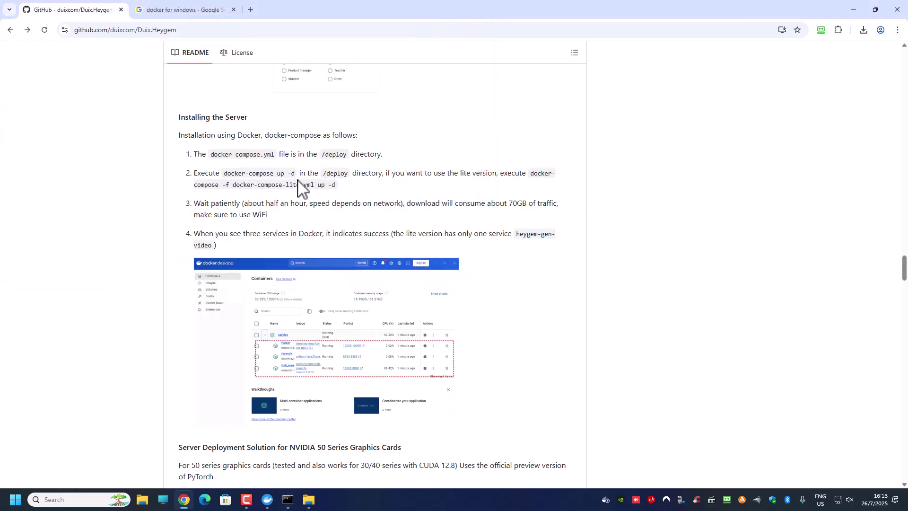
drag(213, 154, 276, 160)
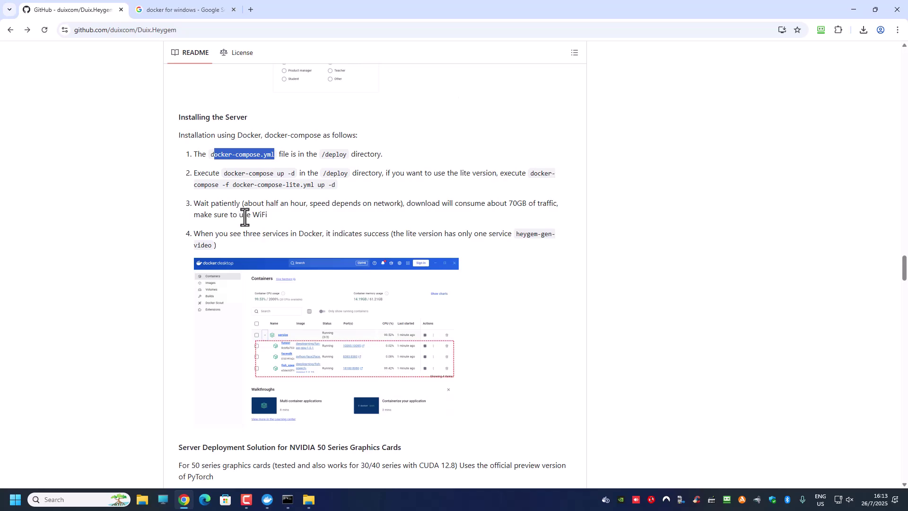
click(287, 500)
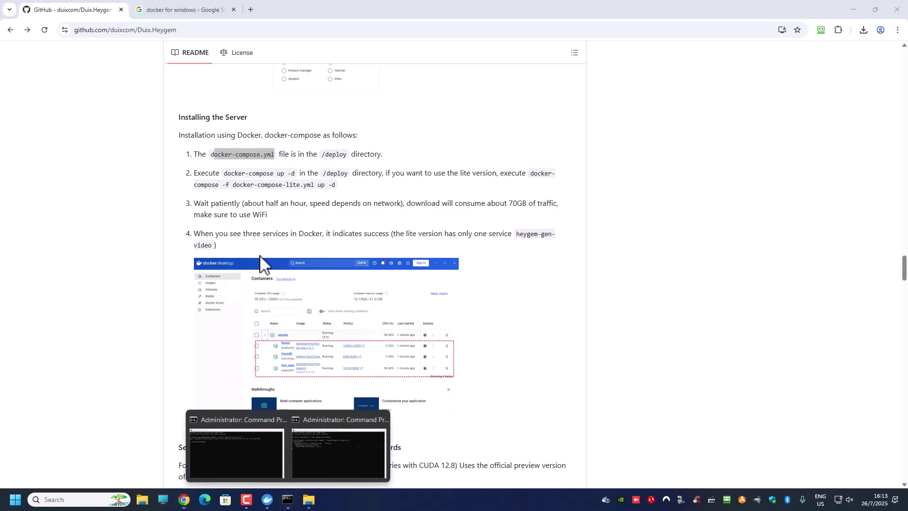
click(318, 452)
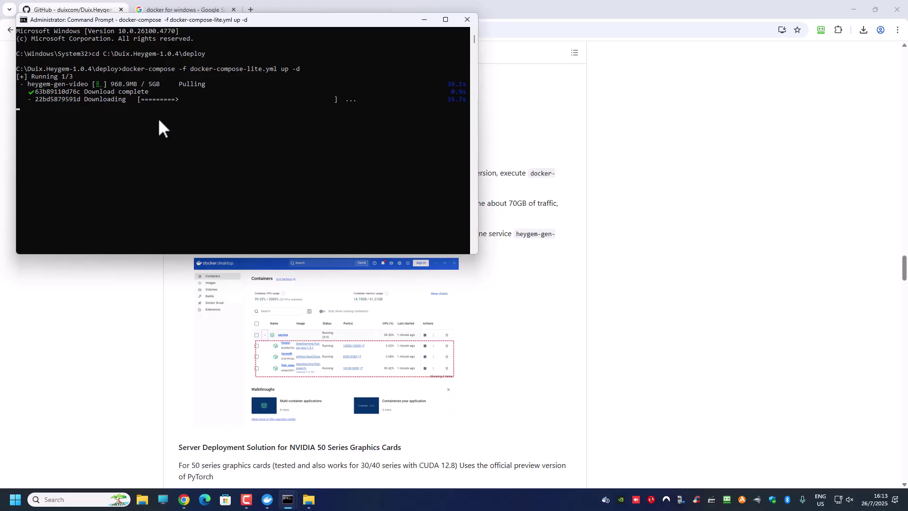
click(561, 332)
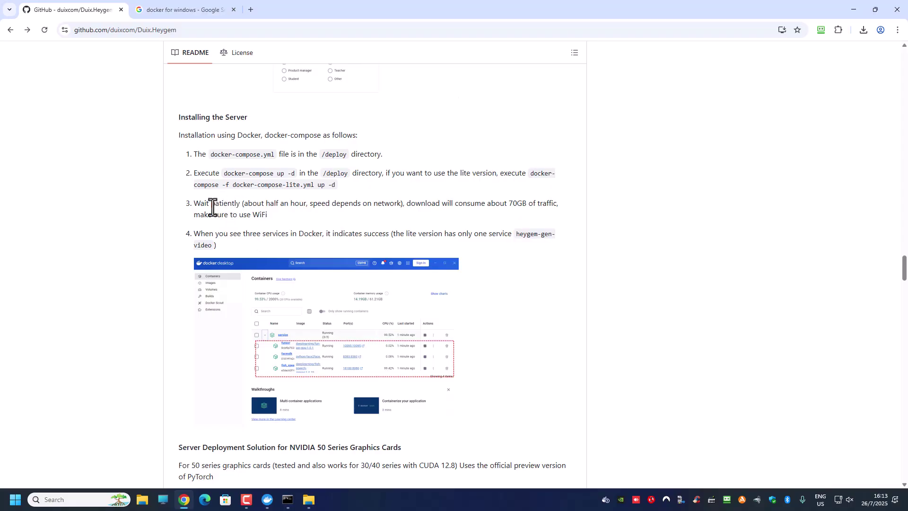
drag(248, 203, 390, 207)
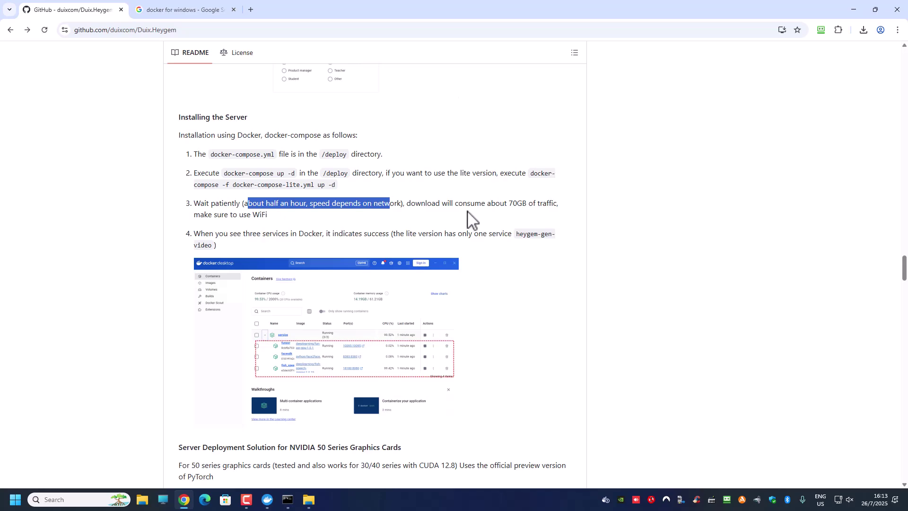
double_click(518, 204)
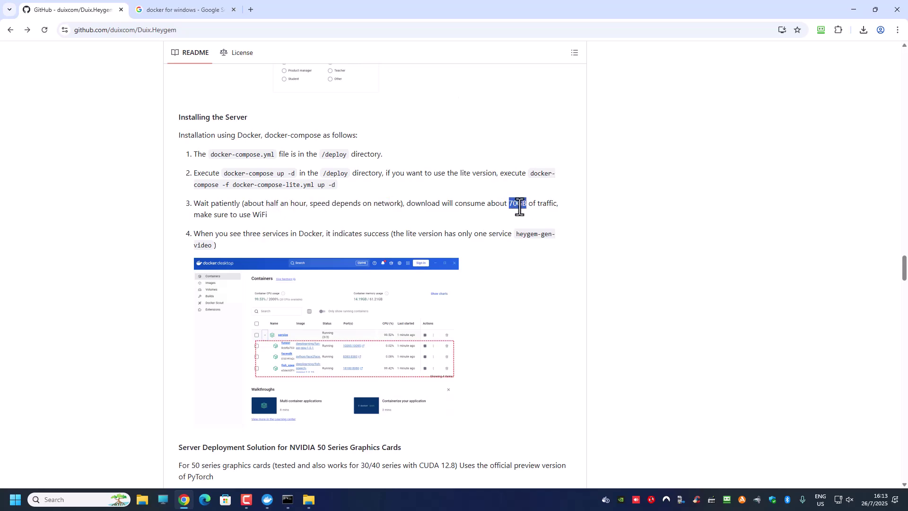
click(396, 218)
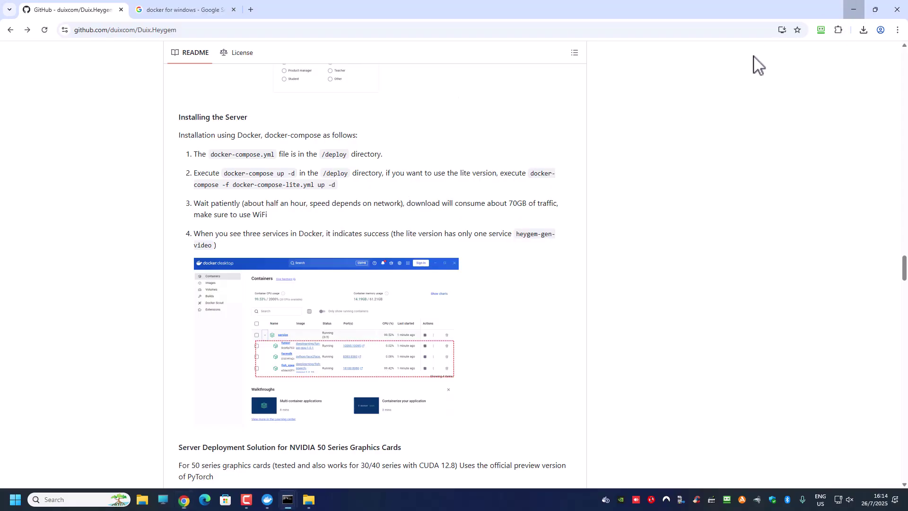
- Minimize the browser and close the finished deployment's Command Prompt and the deploy folder window
click(854, 9)
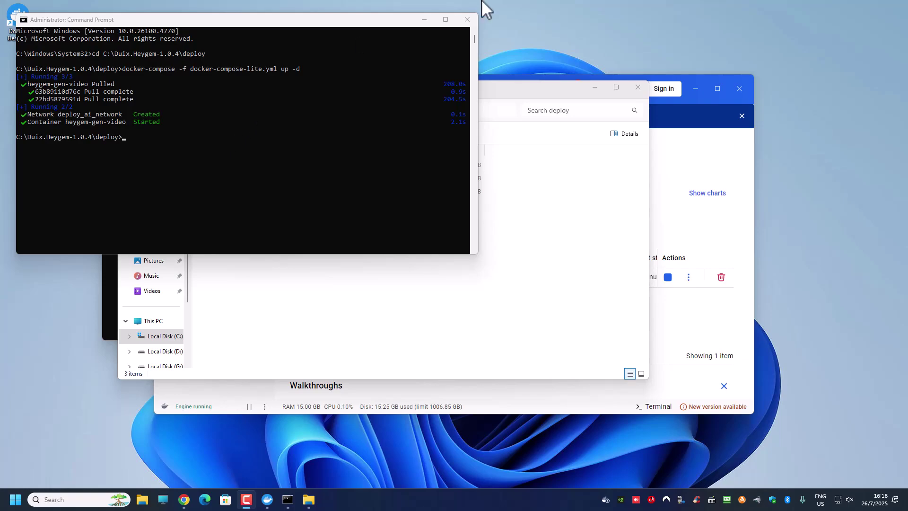
click(472, 19)
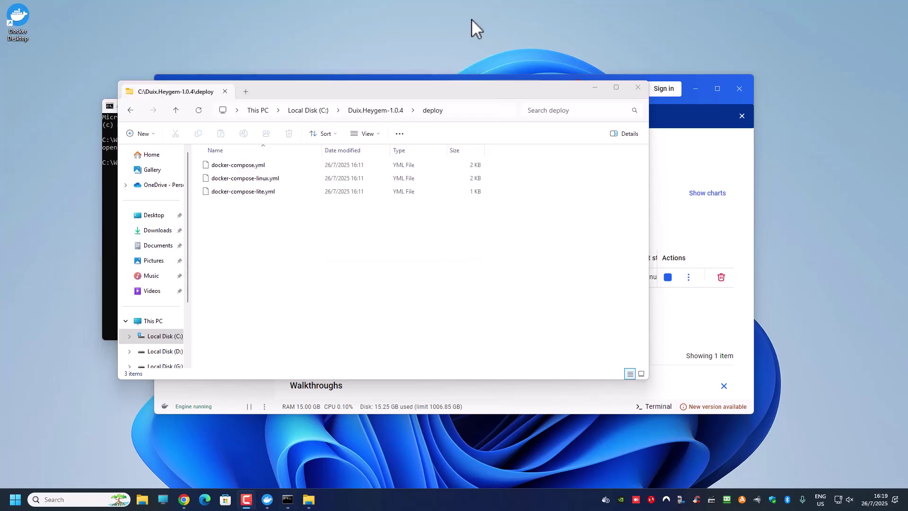
click(640, 91)
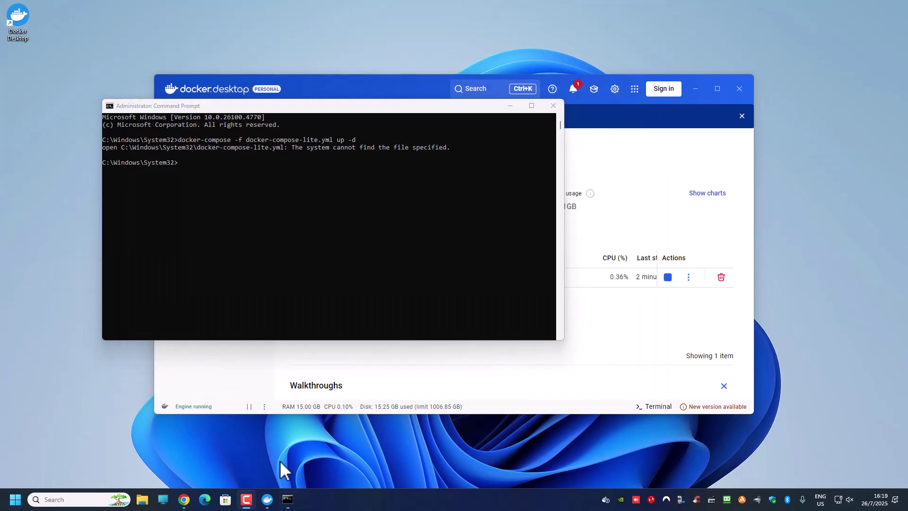
- Examine the README's remaining server instructions, the Windows Client section and the Ubuntu installation section in Chrome
click(184, 502)
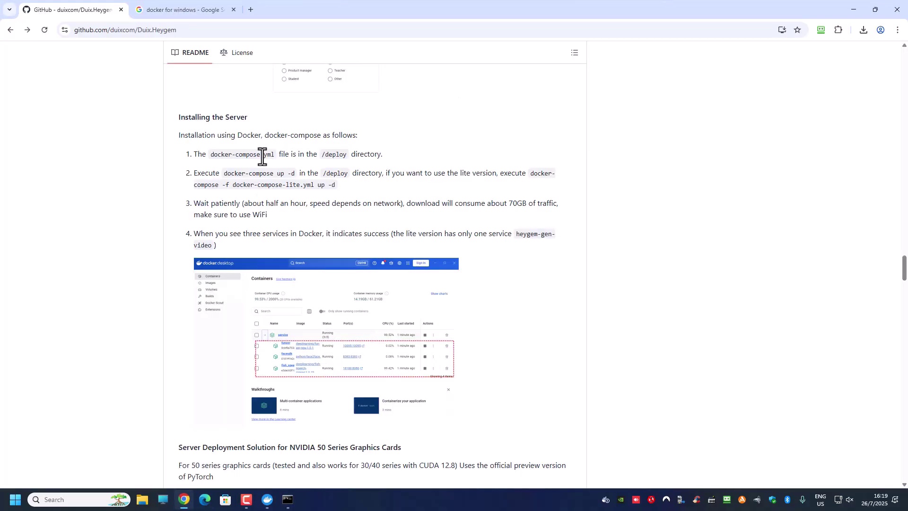
scroll(265, 199, down, 1)
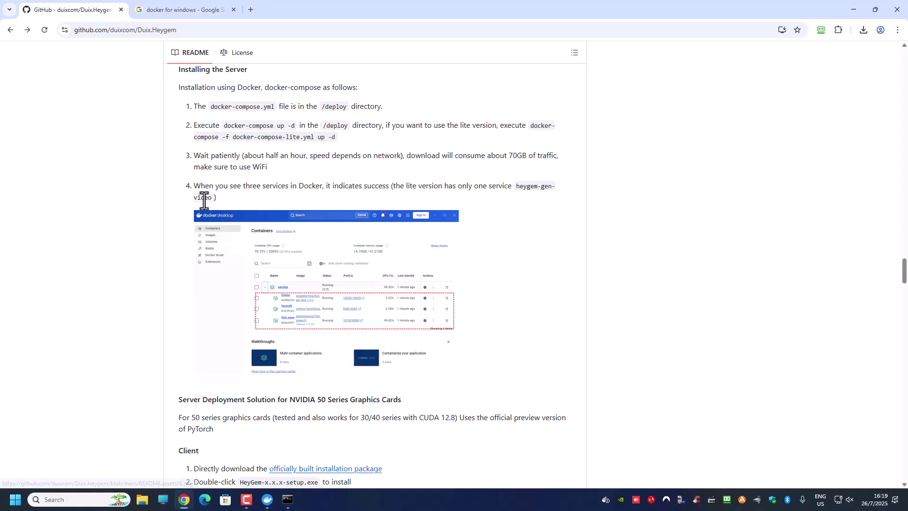
scroll(204, 194, down, 4)
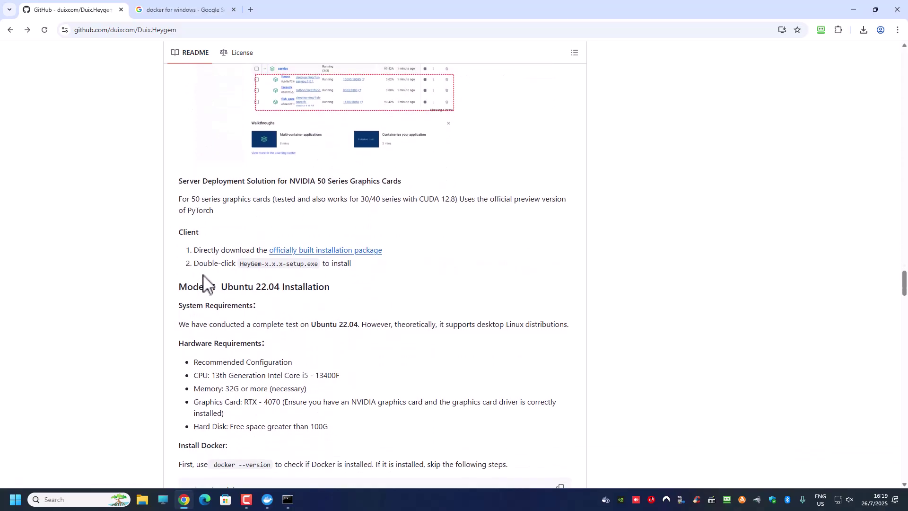
scroll(202, 284, down, 1)
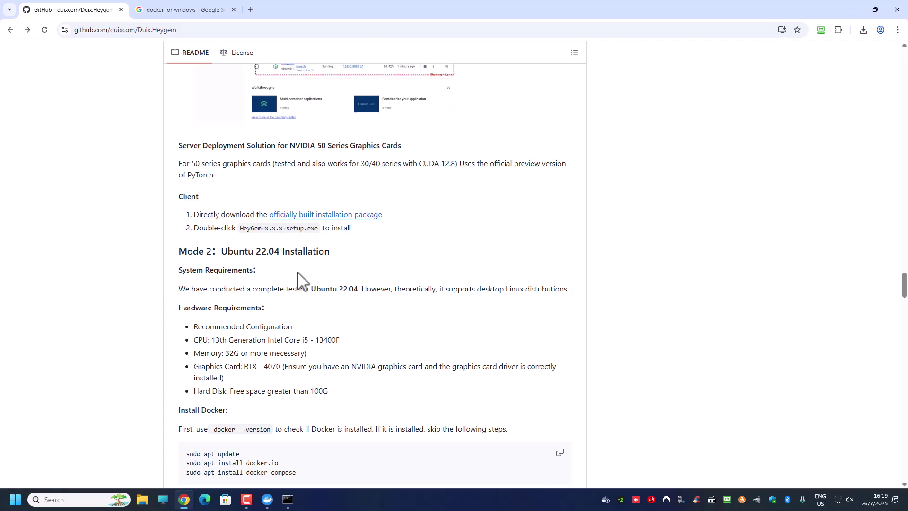
scroll(241, 260, down, 1)
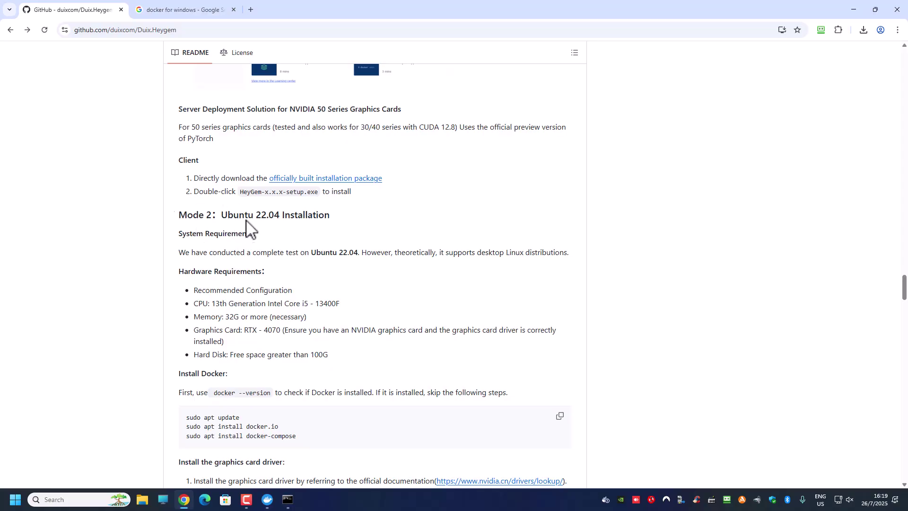
scroll(241, 212, down, 15)
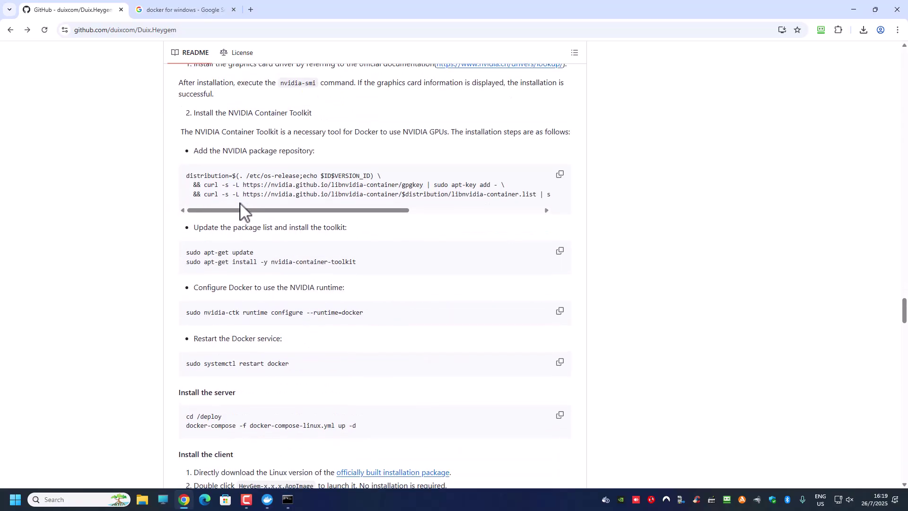
scroll(240, 205, down, 4)
scroll(240, 205, up, 15)
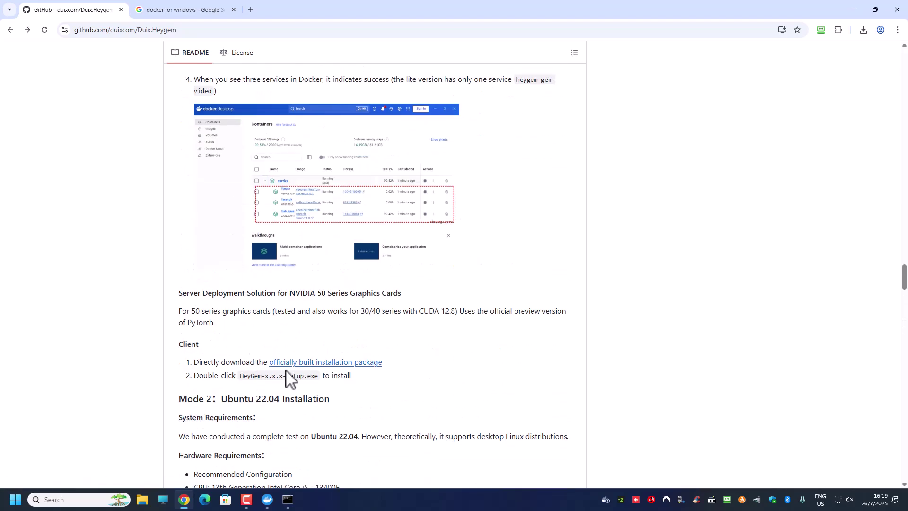
- Open the repository's latest release, v1.0.4, and download HeyGem-1.0.4-setup.exe from its assets to the desktop
scroll(649, 351, up, 12)
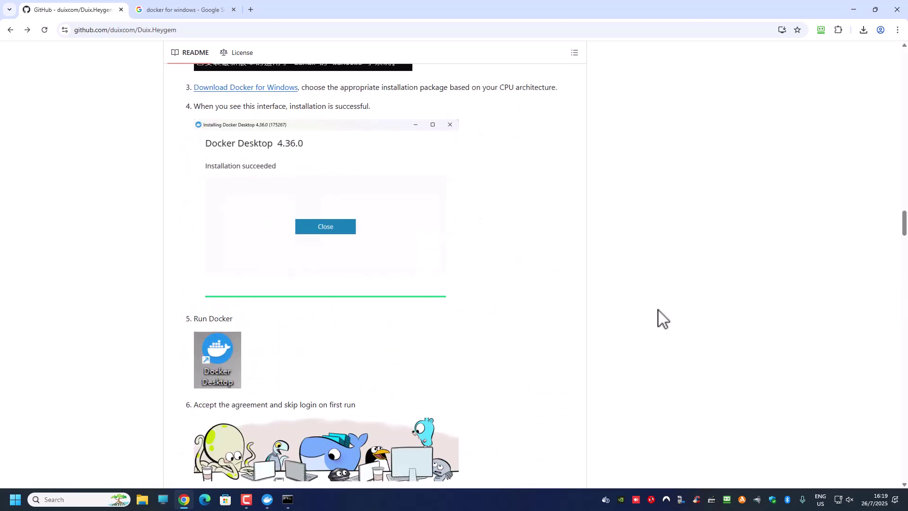
scroll(659, 308, up, 15)
scroll(633, 236, down, 5)
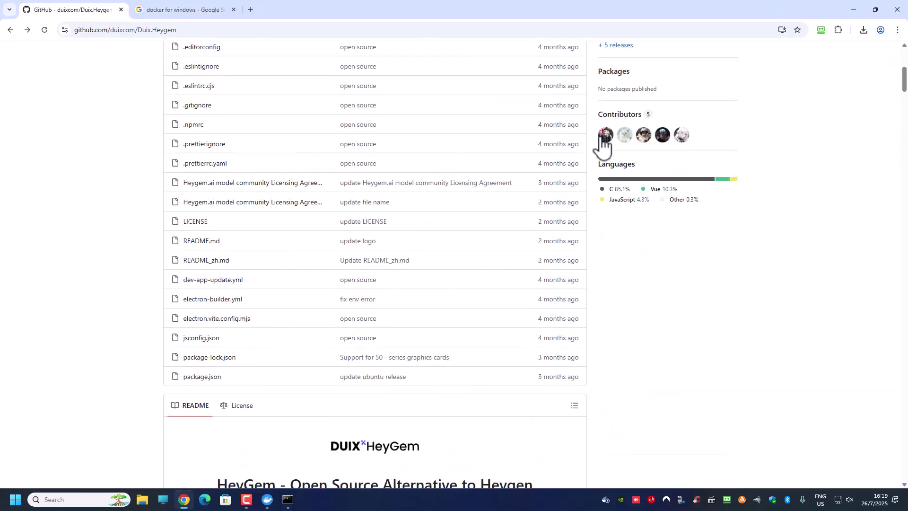
scroll(601, 161, up, 3)
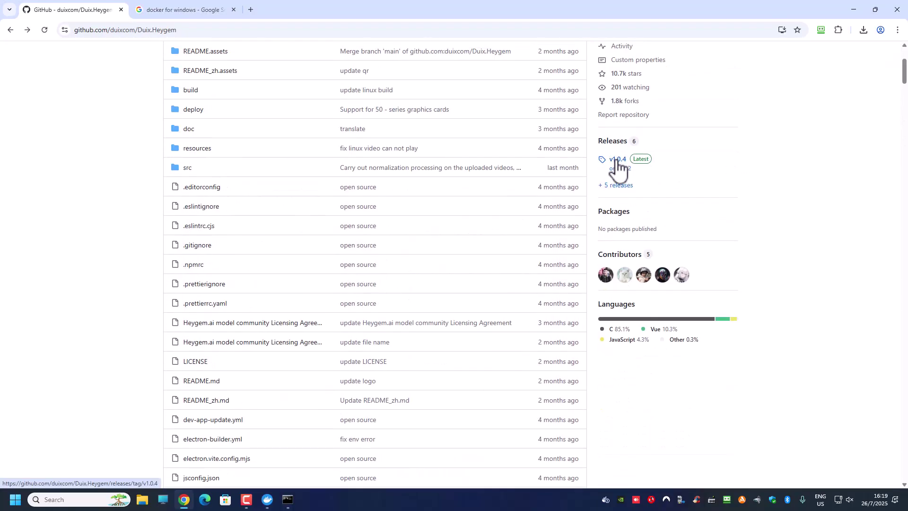
scroll(223, 336, down, 3)
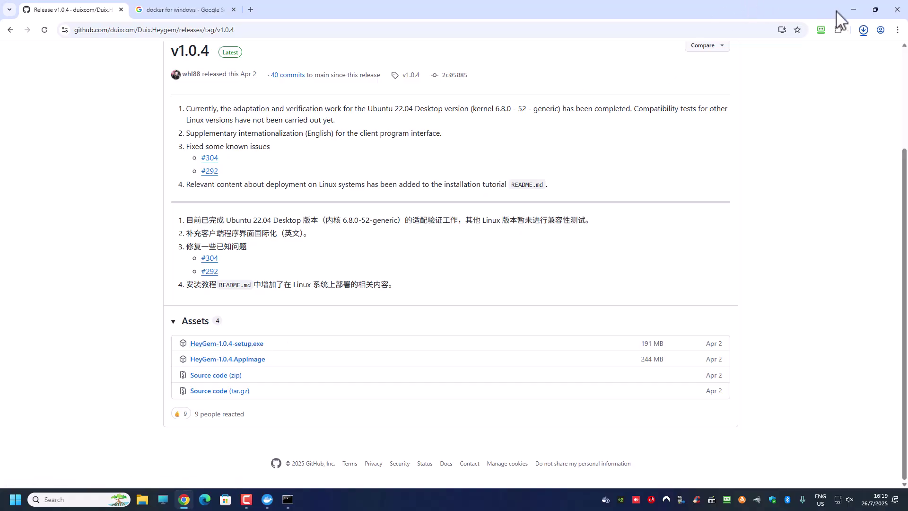
- Close the leftover System32 Command Prompt and expand the deploy container group in Docker Desktop
click(852, 11)
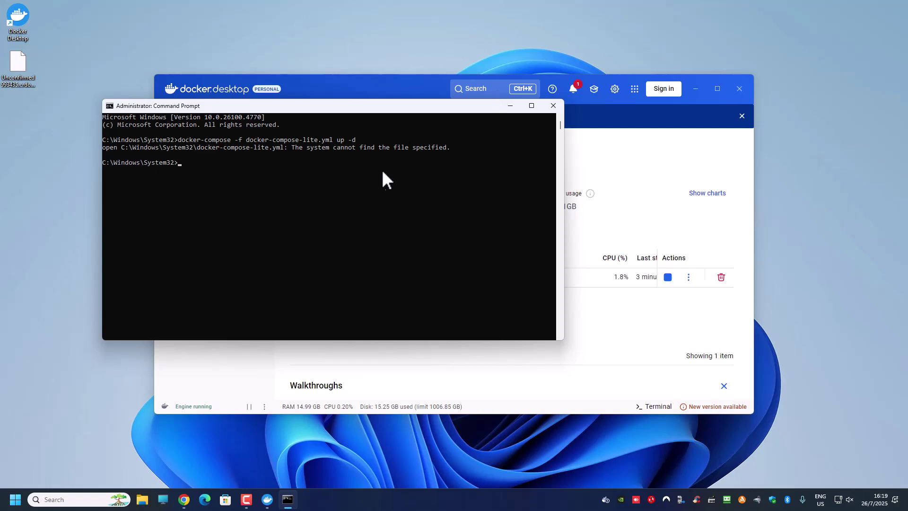
click(553, 105)
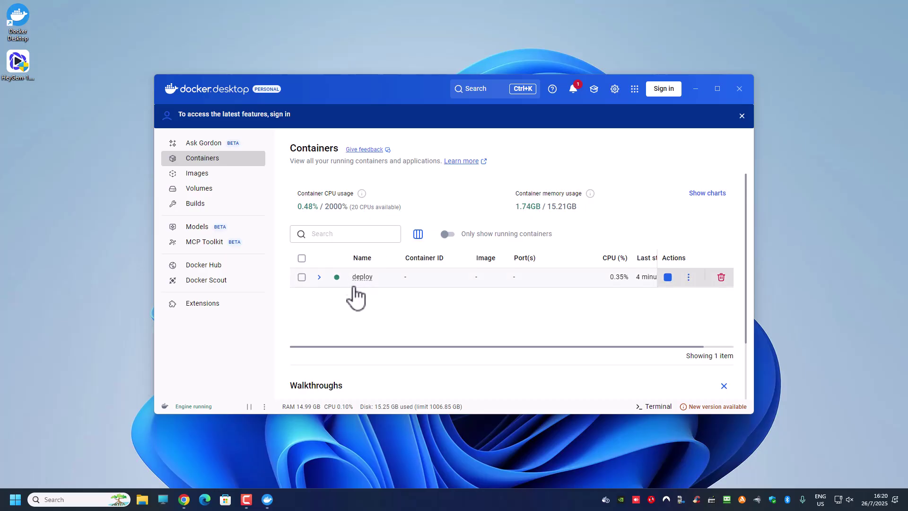
click(319, 278)
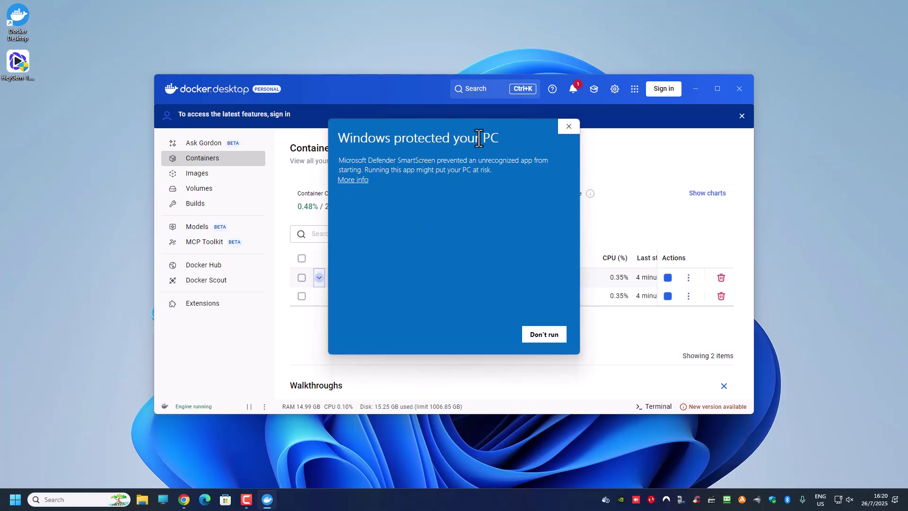
- Launch HeyGem-1.0.4-setup.exe, allow it to run past Microsoft Defender SmartScreen, and collapse the deploy container group in Docker Desktop
click(355, 179)
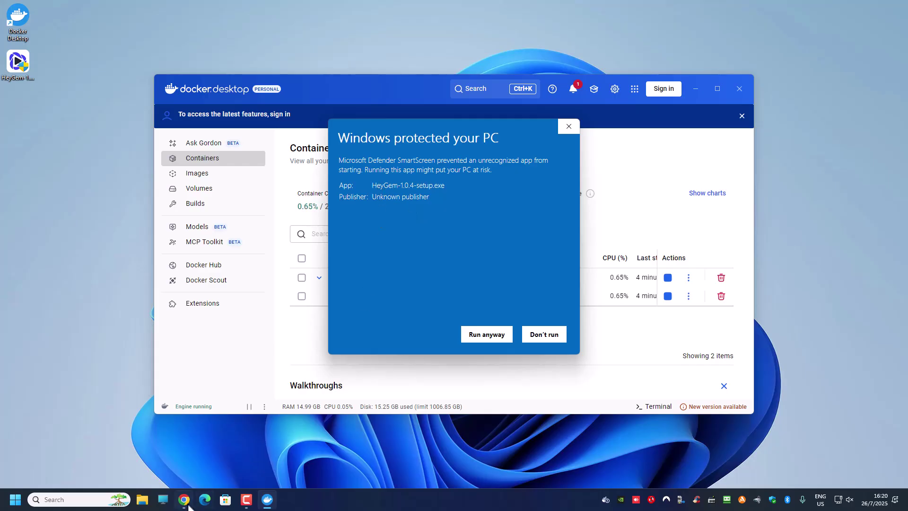
mouse_move(187, 505)
click(468, 335)
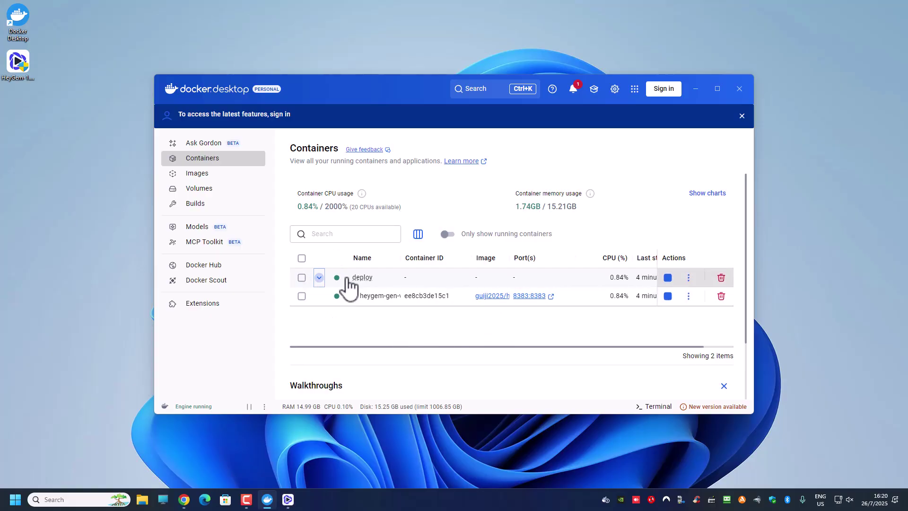
click(319, 277)
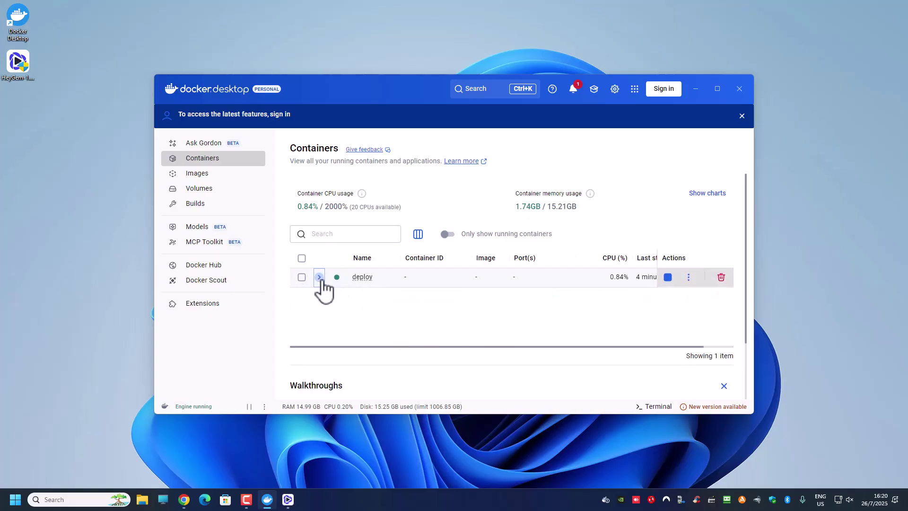
- Install HeyGem 1.0.4 into C:\Program Files\HeyGem, finish setup with Run HeyGem enabled, and accept the license agreement in the launched client
click(318, 278)
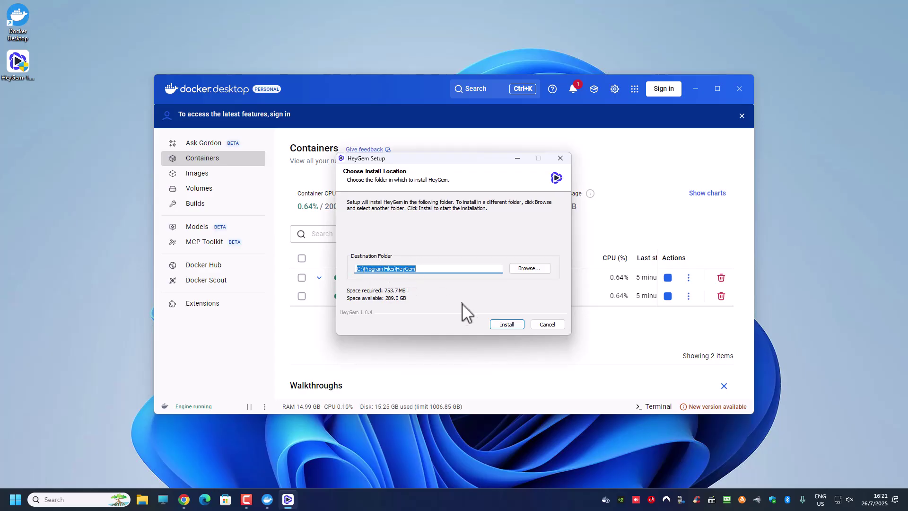
click(506, 324)
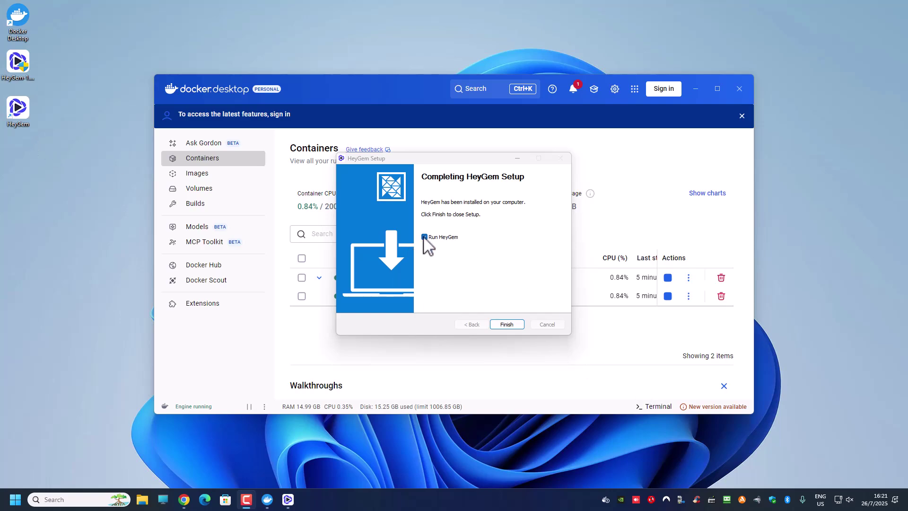
click(507, 324)
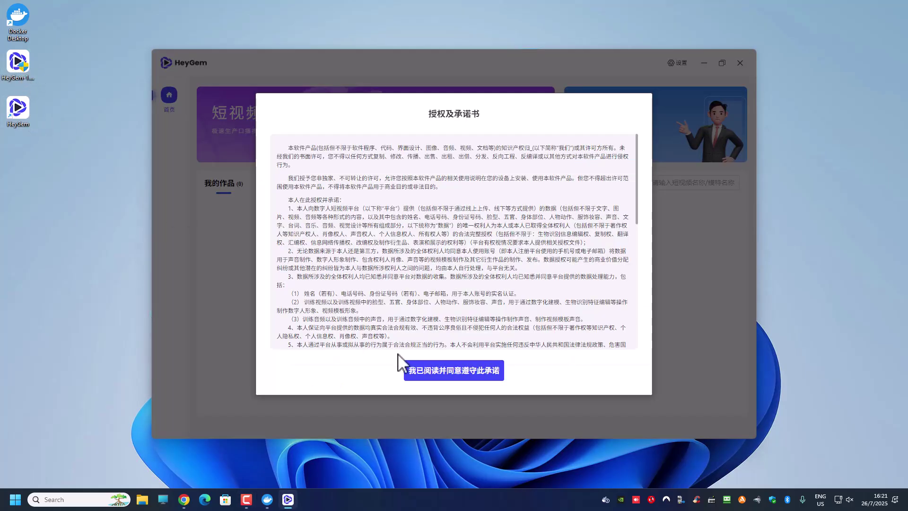
click(465, 380)
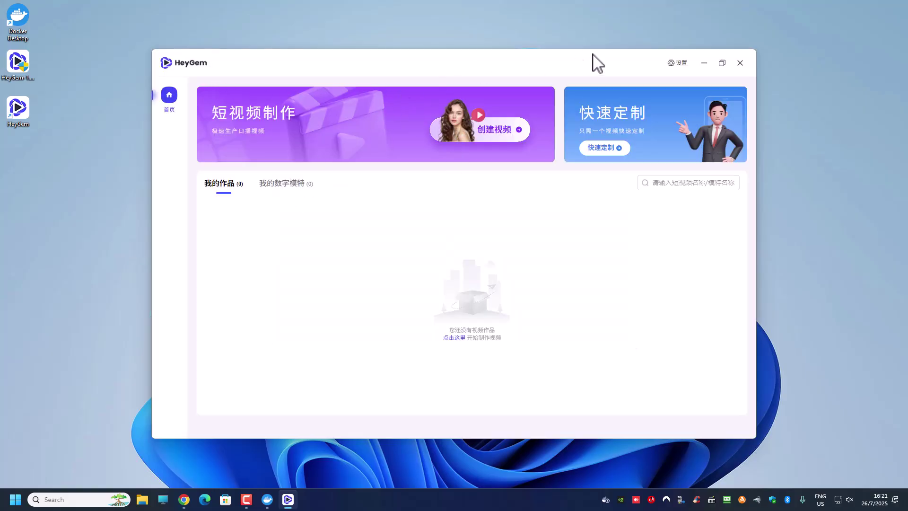
- Switch the HeyGem client's interface language from Chinese to English
click(685, 63)
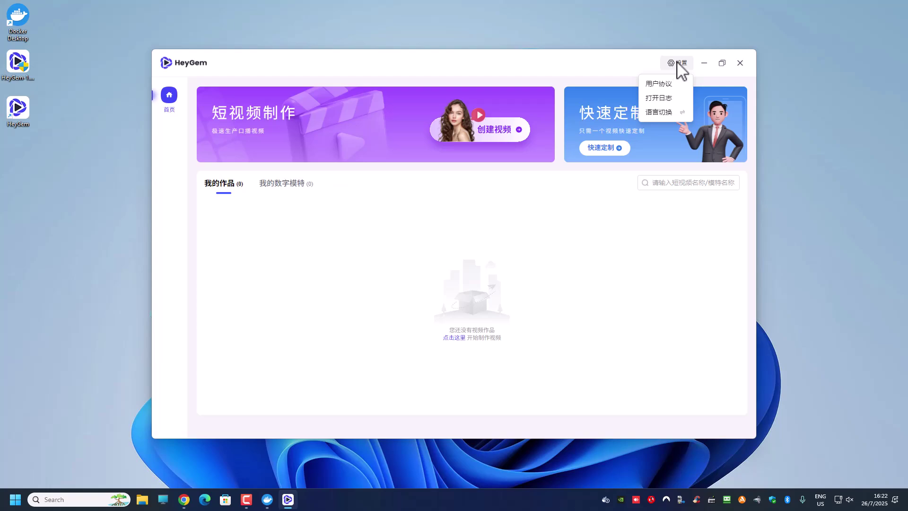
mouse_move(668, 118)
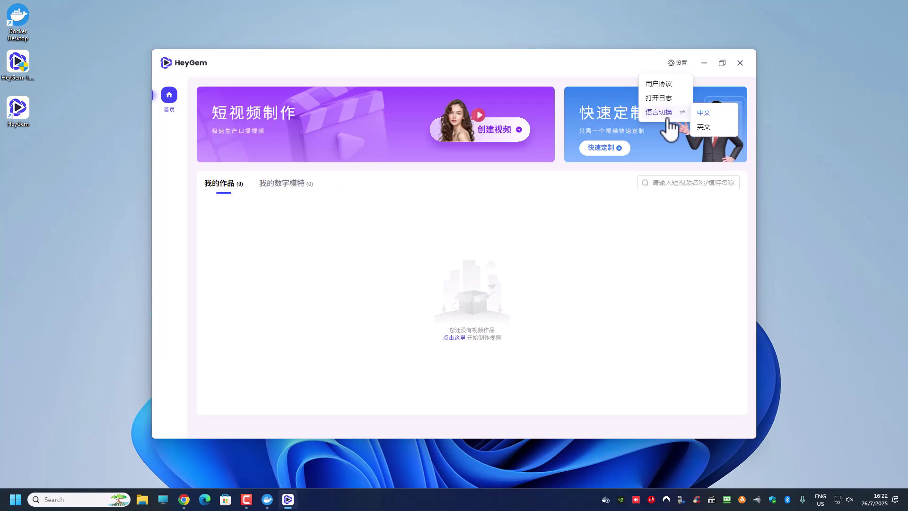
click(707, 130)
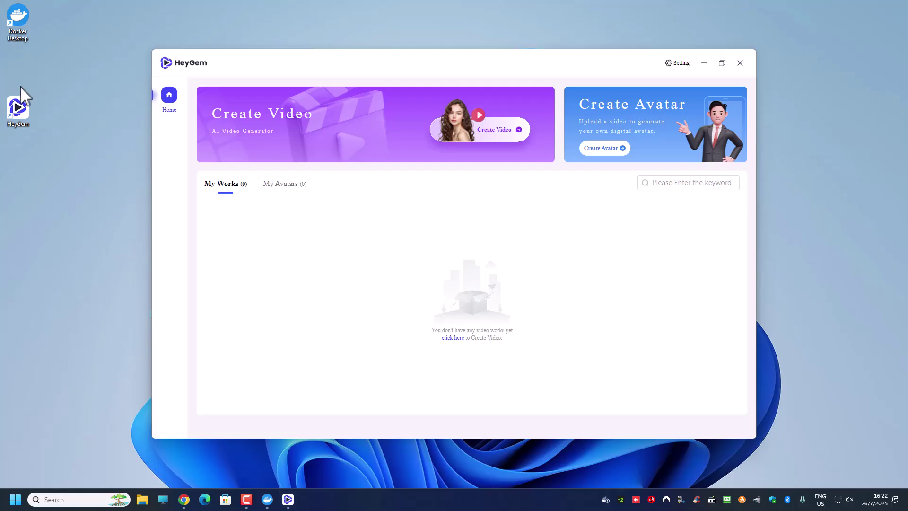
drag(26, 69, 26, 69)
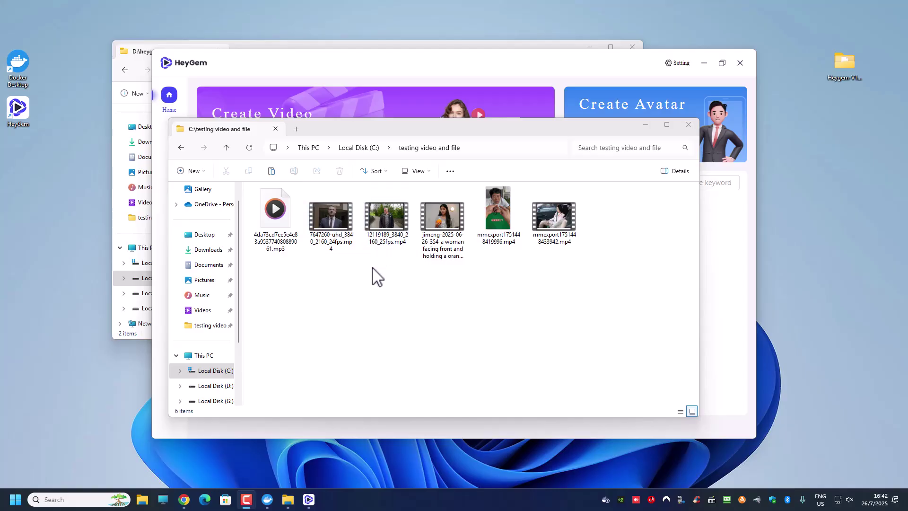
- Preview 7647260-uhd_3840_2160_24fps.mp4 from the testing video and file folder, closing the player and that folder window
double_click(333, 218)
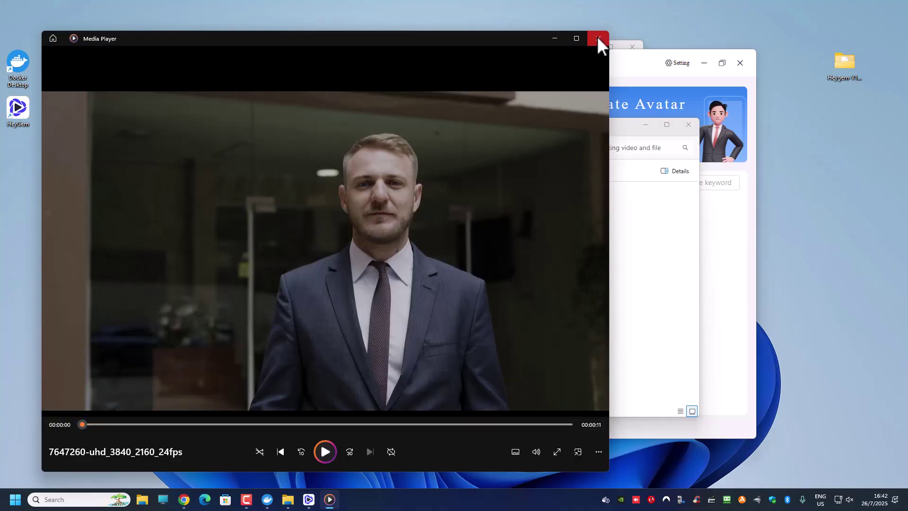
click(598, 39)
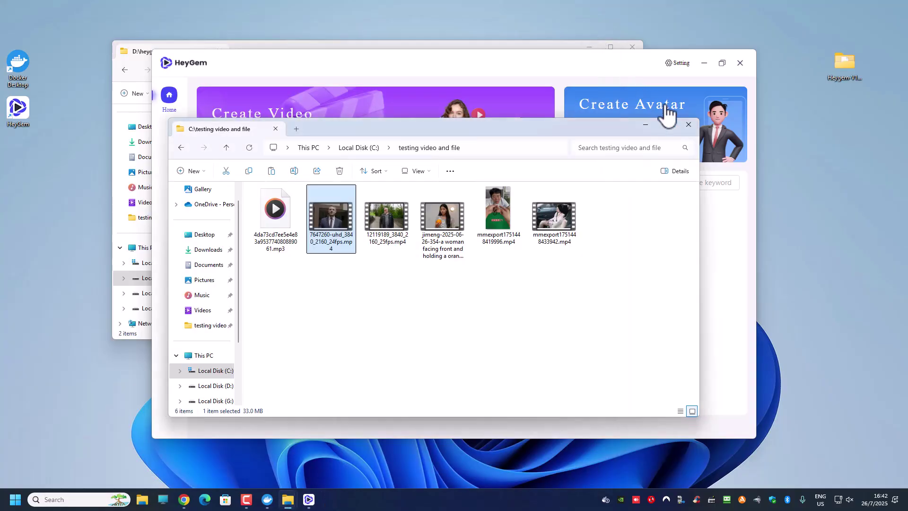
click(689, 124)
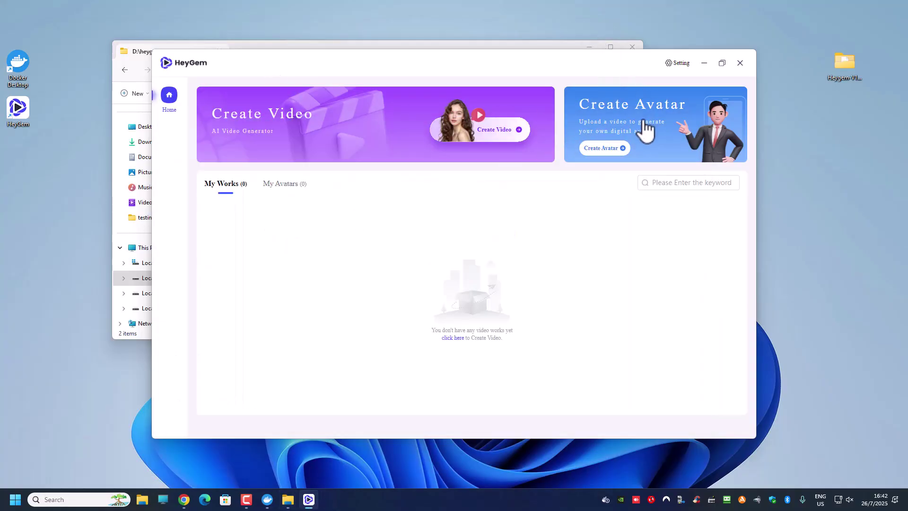
- Start a new avatar in the 1.0.4 client, upload 7647260-uhd_3840_2160_24fps.mp4 as its video and play it briefly
click(614, 150)
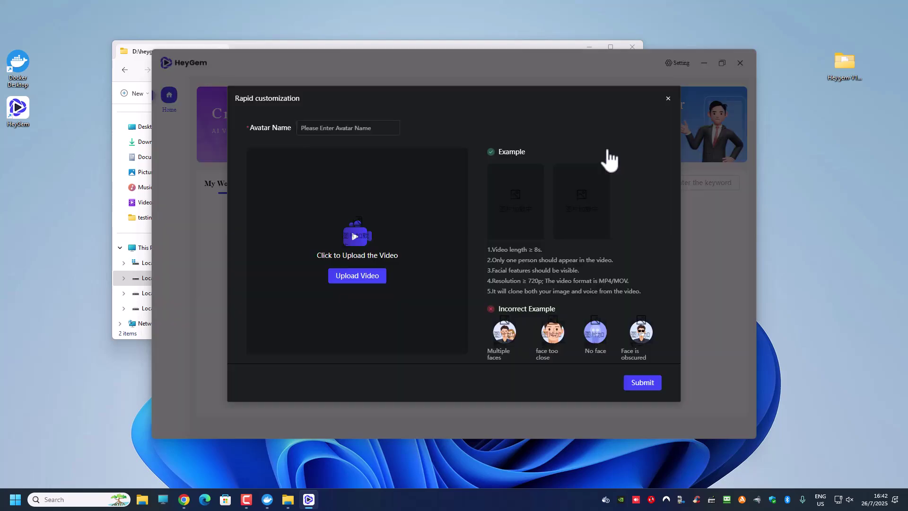
click(359, 279)
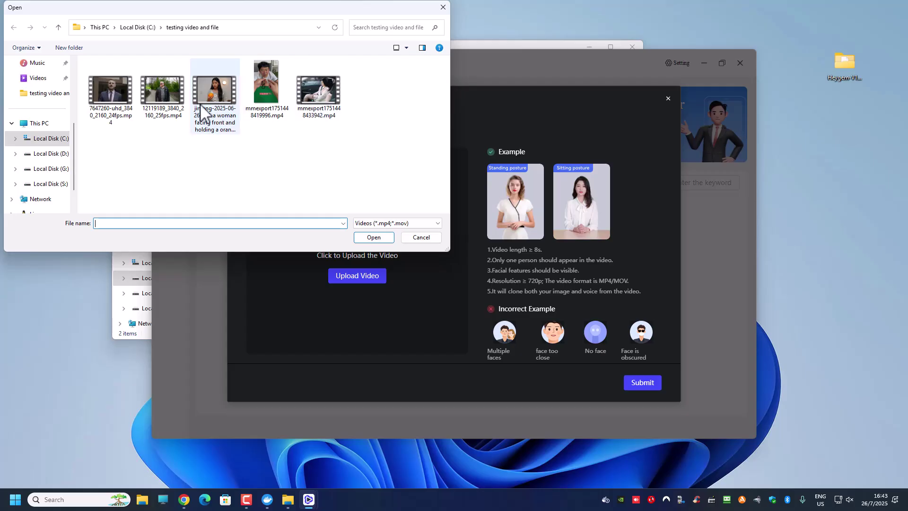
double_click(114, 91)
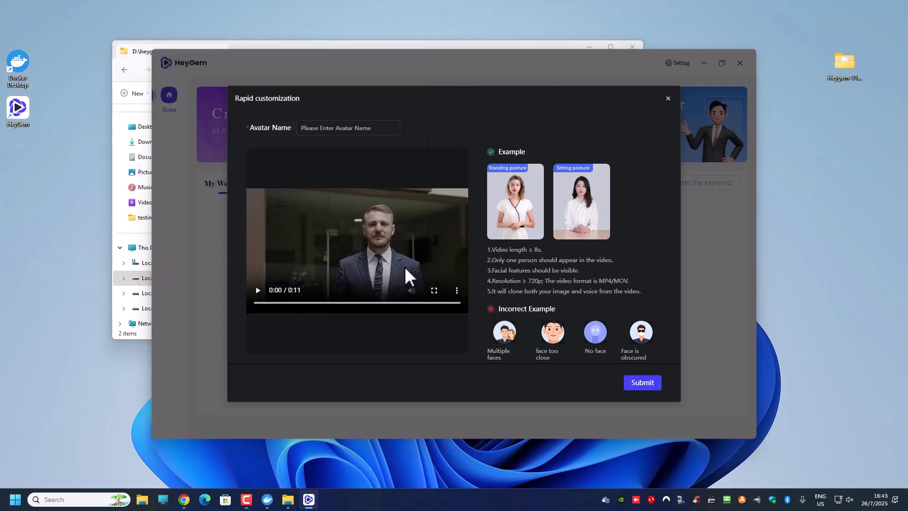
click(257, 297)
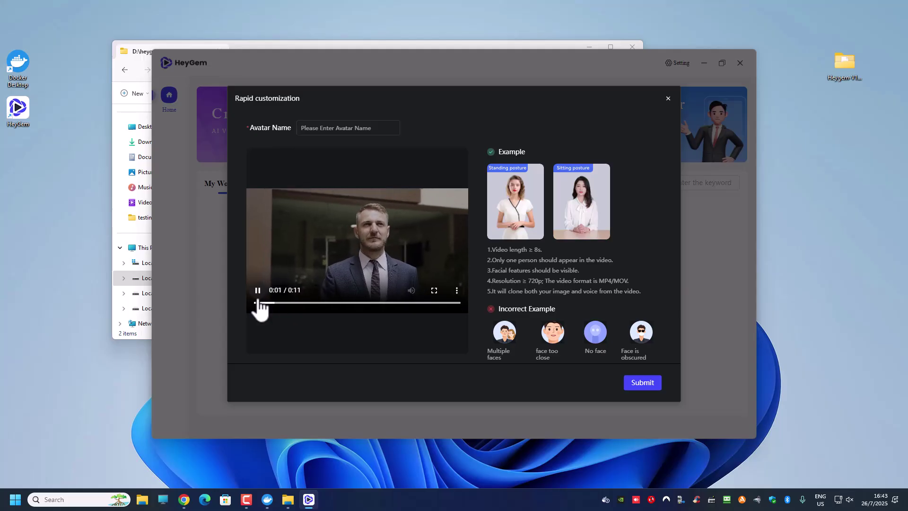
click(258, 290)
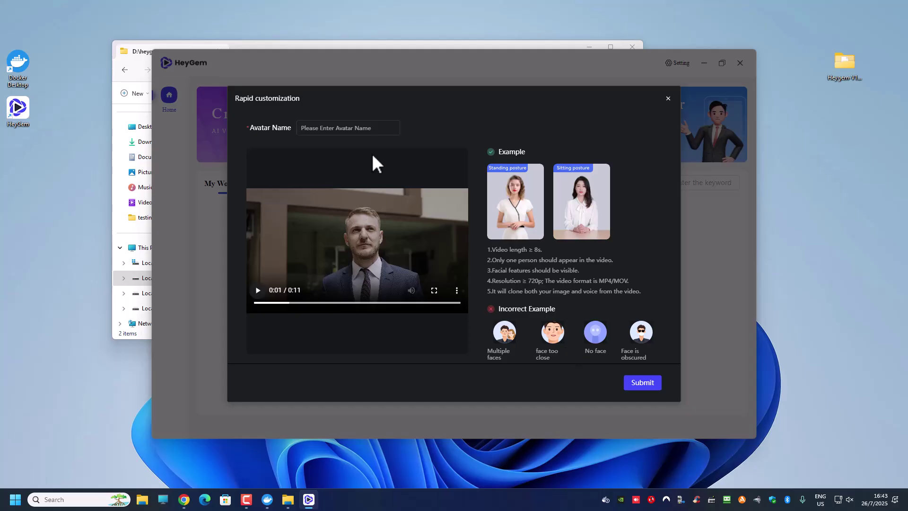
- Try to submit the avatar under the name aaa, and close the avatar dialog and the HeyGem 1.0.4 client
click(349, 129)
text(aaa)
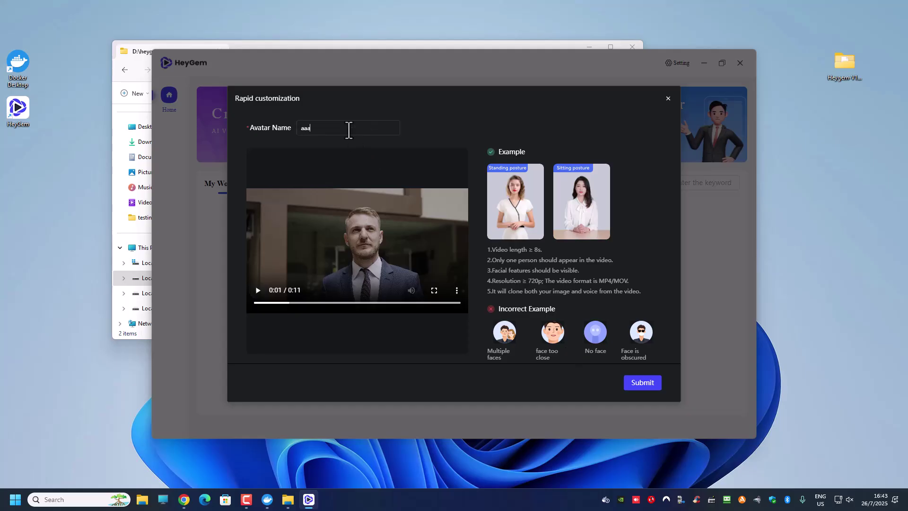
click(645, 384)
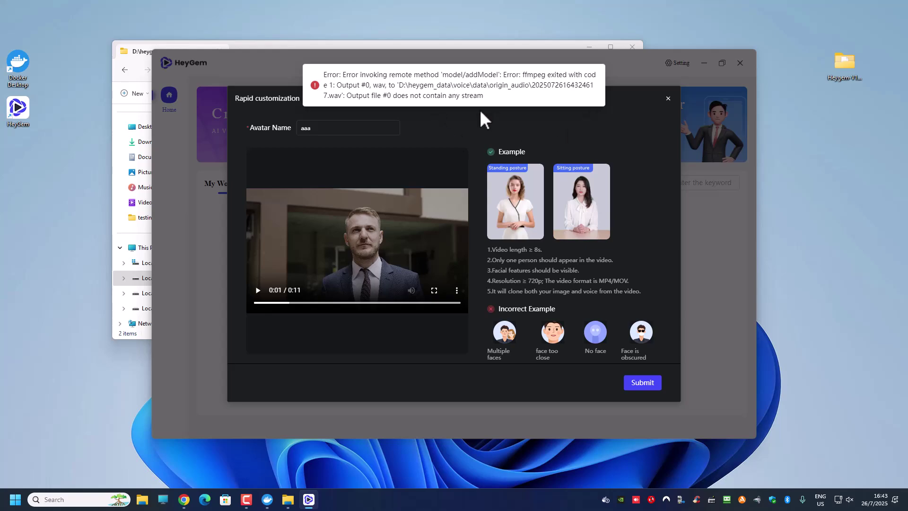
click(668, 99)
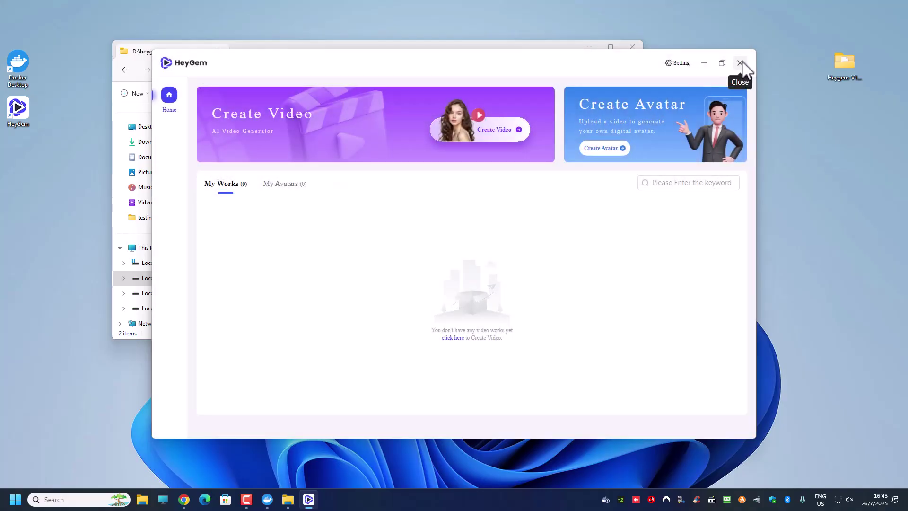
click(740, 63)
- Review the v1.0.4 release notes on the Duix.Heygem releases page in Chrome and return to the desktop
mouse_move(184, 501)
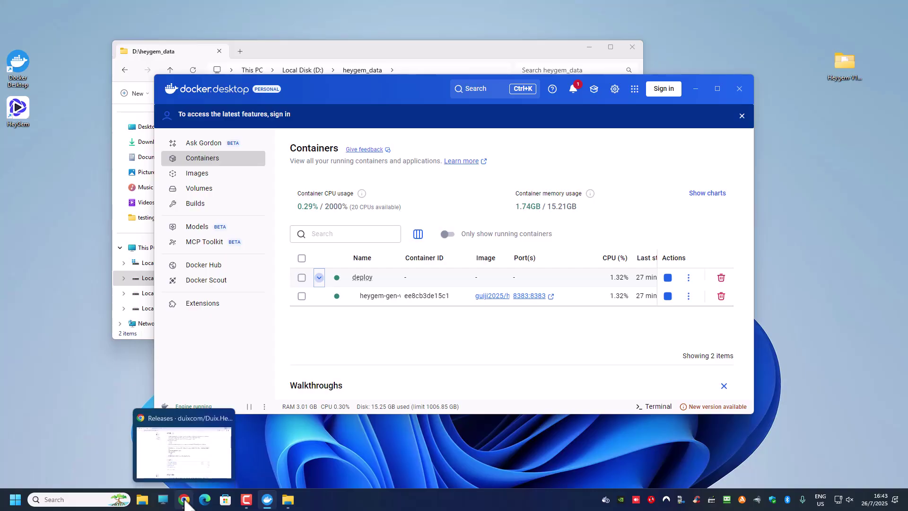
click(185, 473)
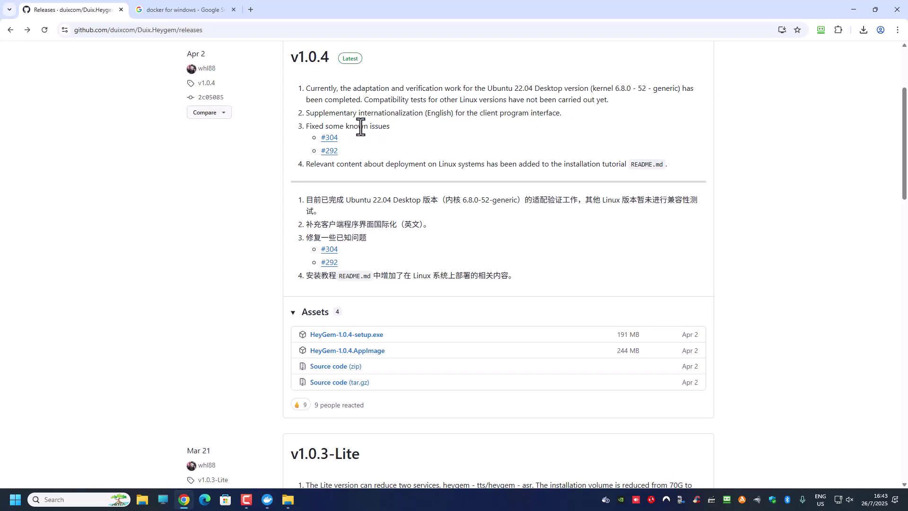
scroll(393, 199, down, 3)
scroll(405, 251, up, 6)
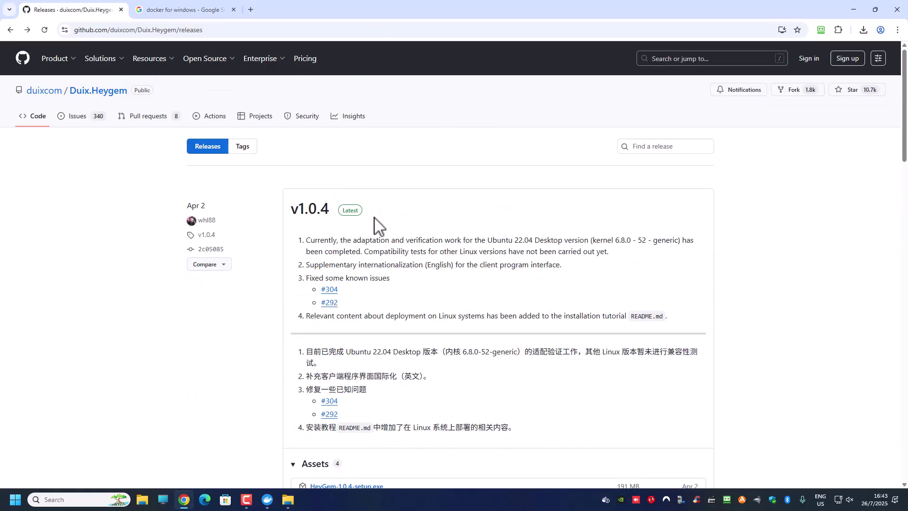
click(854, 9)
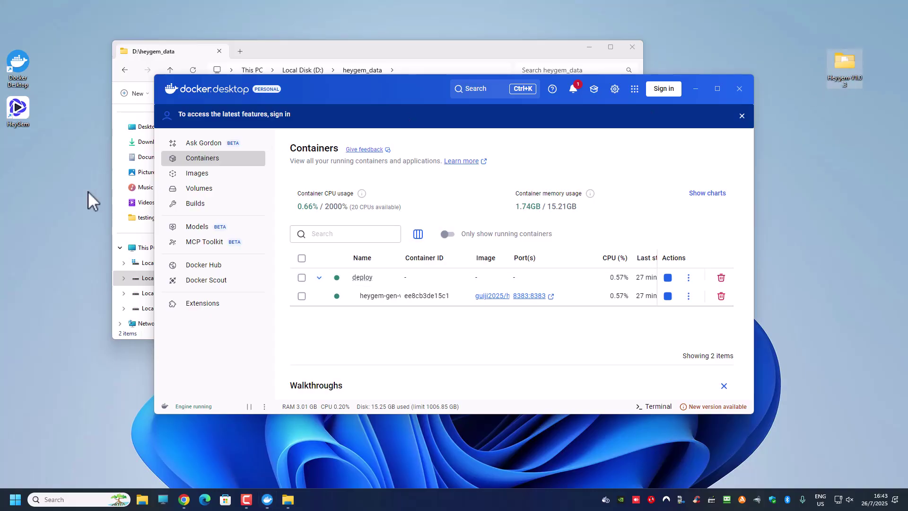
click(215, 406)
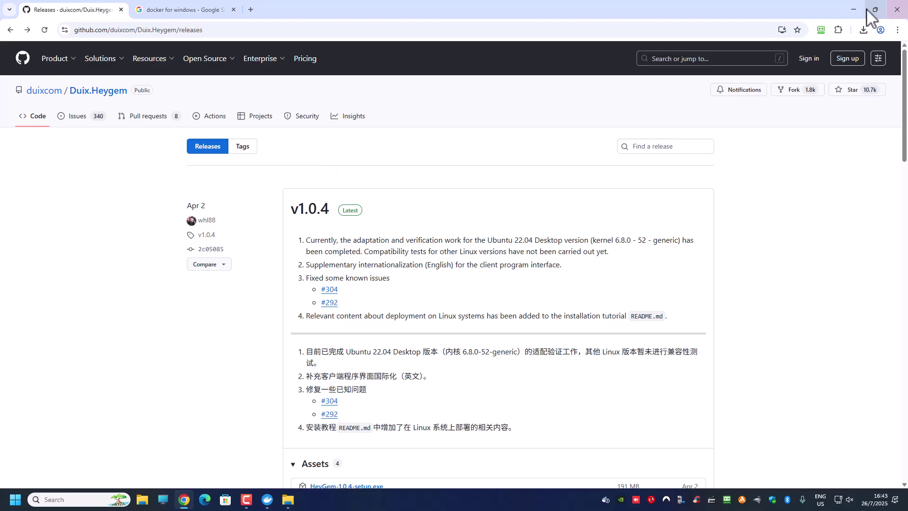
click(854, 10)
- Open the Heygem-V1.0.3 folder on the desktop, launch HeyGem.exe and check the client's settings options
click(841, 61)
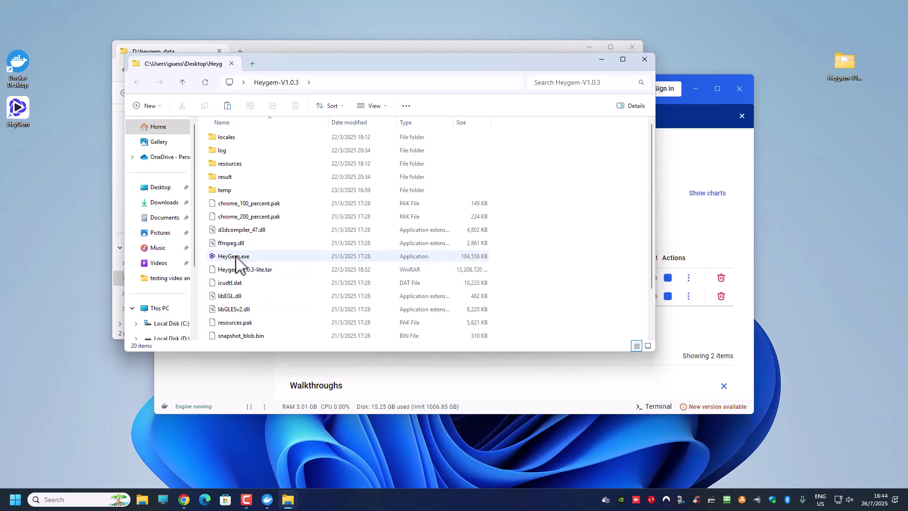
click(236, 257)
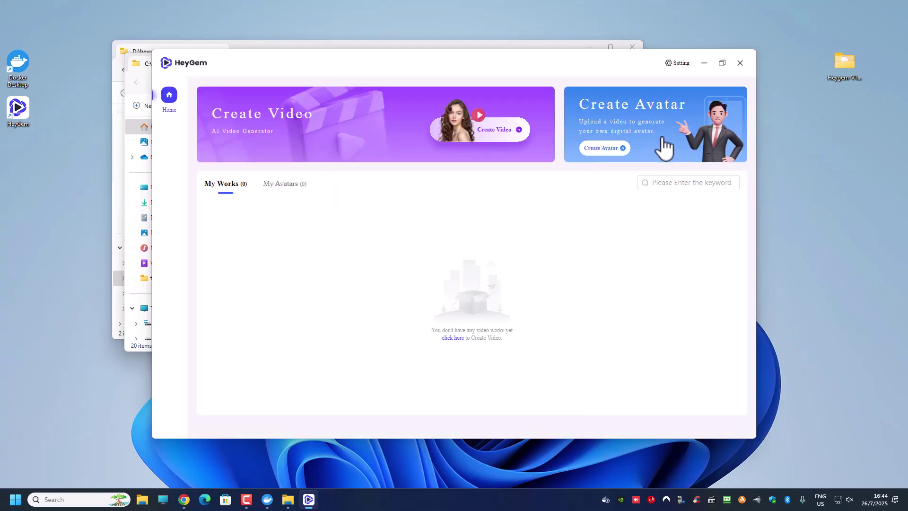
click(676, 66)
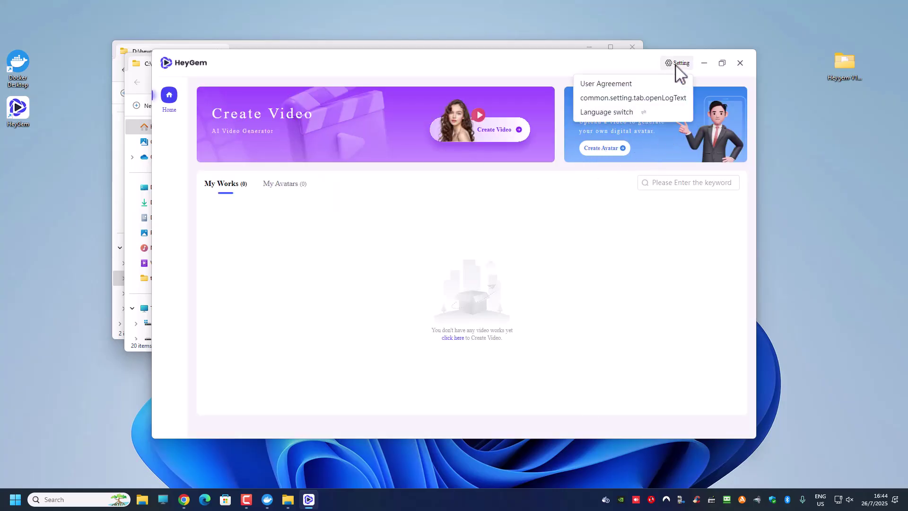
click(607, 83)
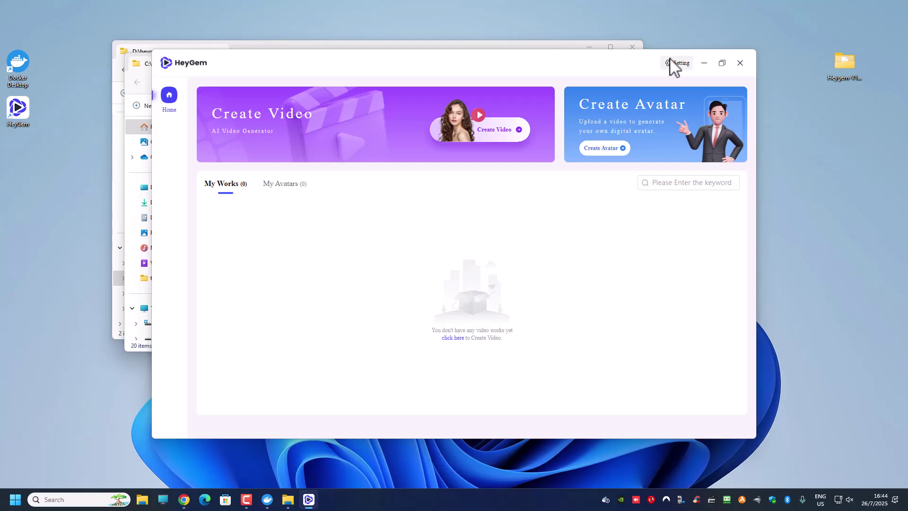
- Start a new avatar in the 1.0.3 client and upload 7647260-uhd_3840_2160_24fps.mp4 as its source video
click(610, 152)
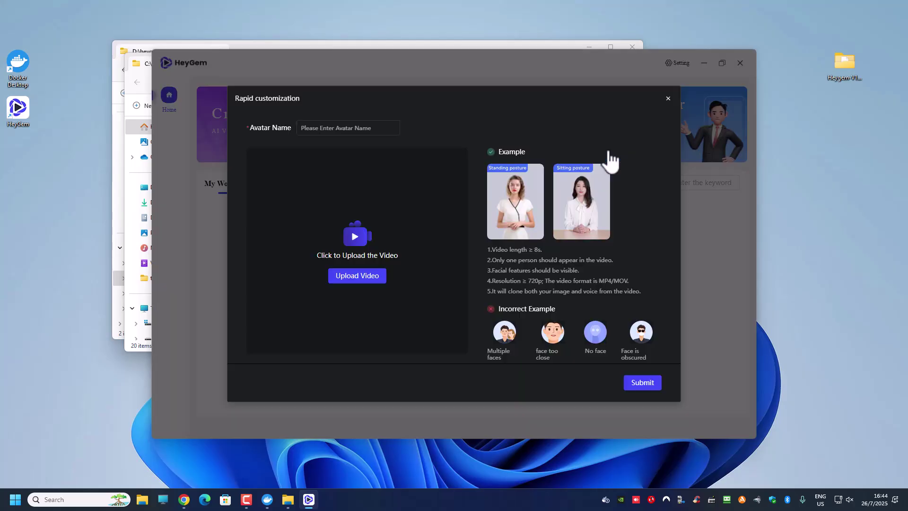
click(347, 280)
double_click(106, 96)
- Name the avatar aaa, submit it and dismiss the submission reminder
click(312, 133)
text(aaaaaaaaaa)
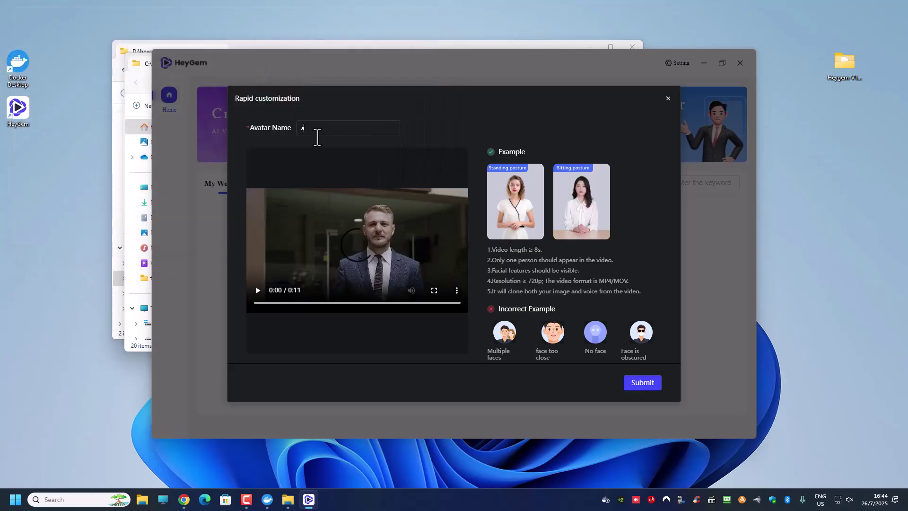
key(BackSpace)
key(BackSpace)
key(BackSpace)
key(BackSpace)
key(BackSpace)
key(BackSpace)
key(BackSpace)
key(BackSpace)
key(BackSpace)
key(BackSpace)
key(BackSpace)
key(BackSpace)
key(BackSpace)
key(BackSpace)
key(BackSpace)
key(BackSpace)
key(BackSpace)
key(BackSpace)
key(BackSpace)
key(BackSpace)
text(aa)
click(640, 384)
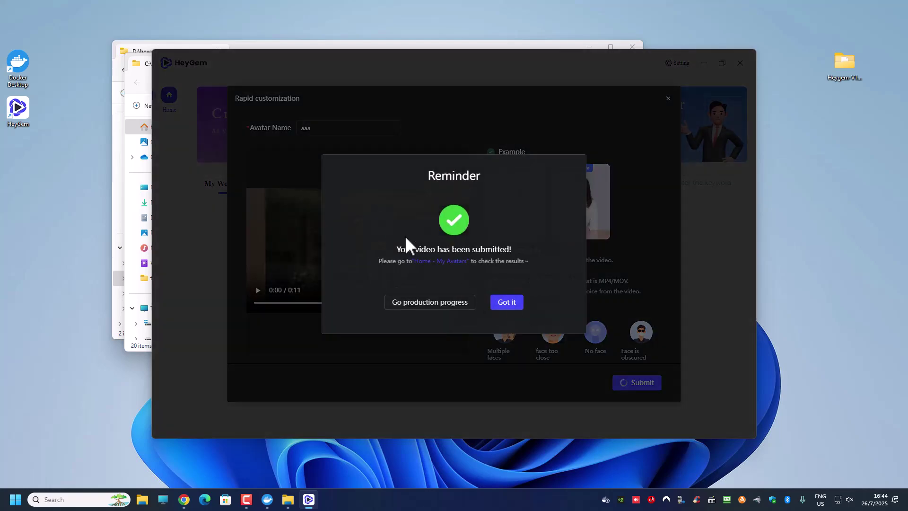
click(507, 303)
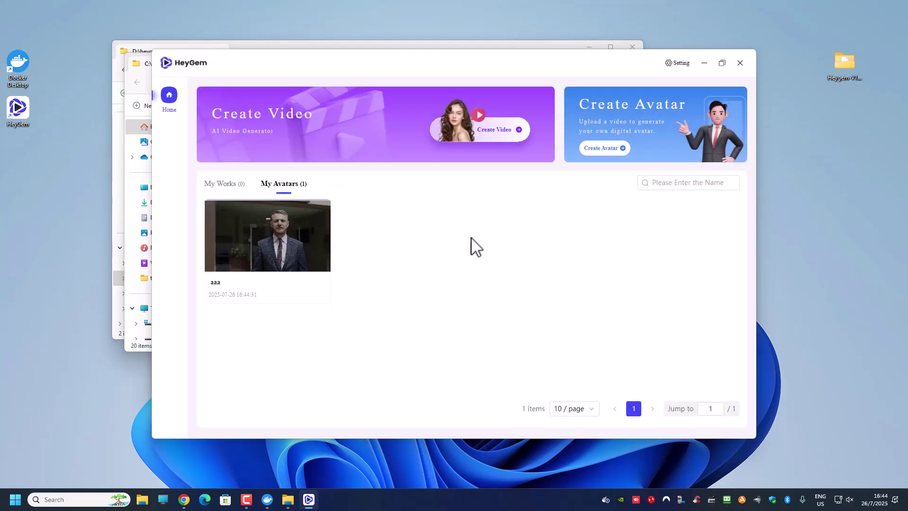
- Start another avatar and upload 12119189_3840_2160_25fps.mp4 as its source video
click(626, 123)
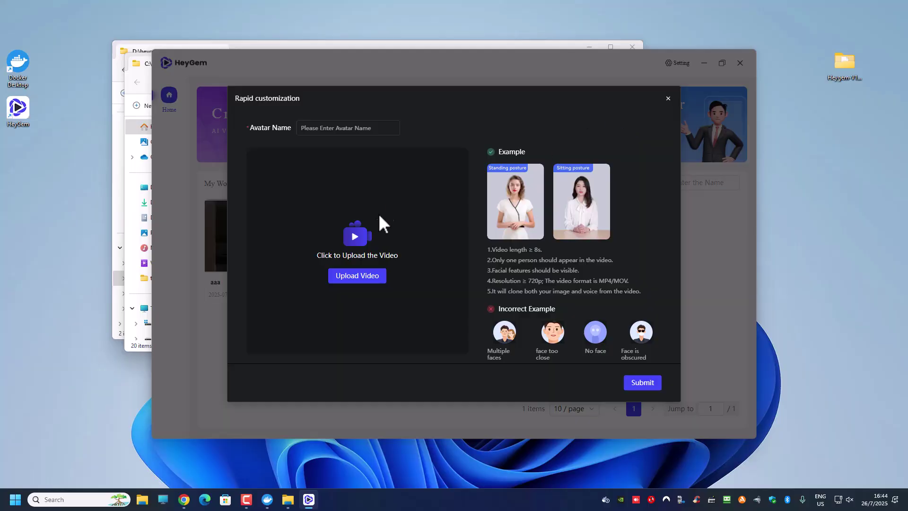
click(358, 278)
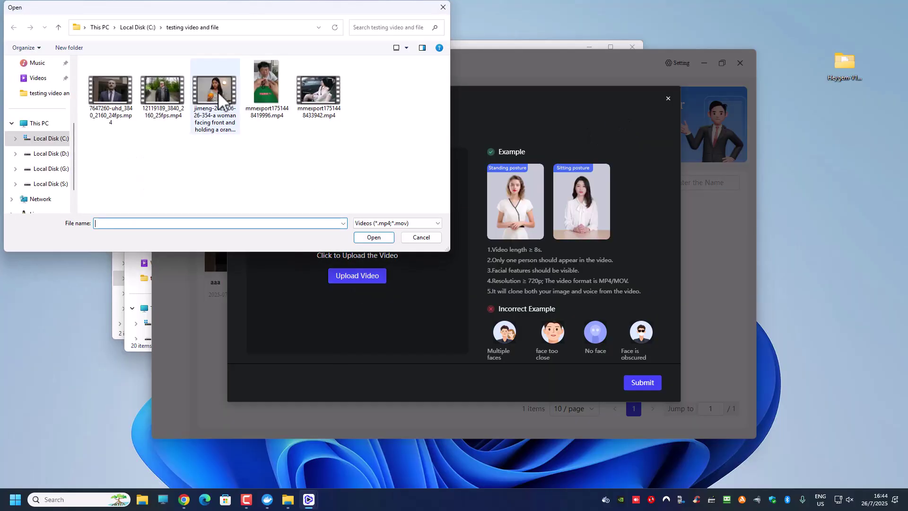
double_click(166, 96)
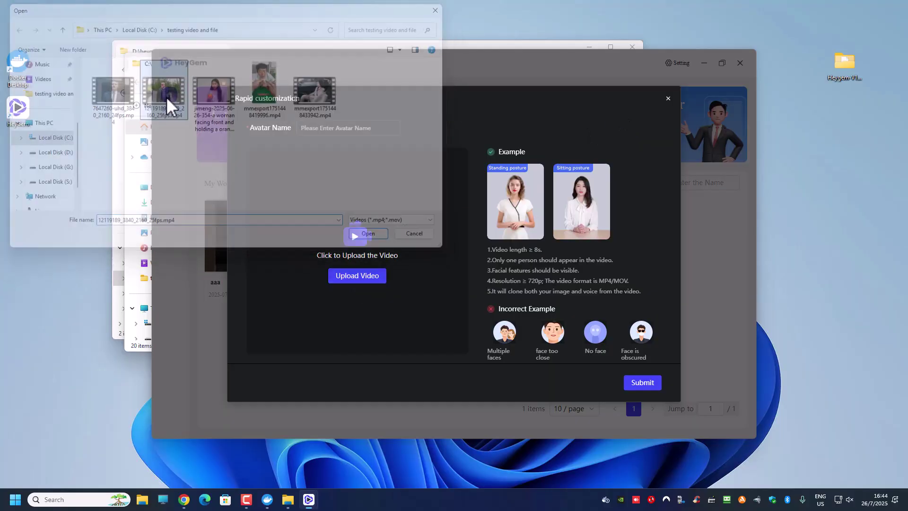
- Name the second avatar bbb, submit it and dismiss the submission reminder
click(343, 127)
text(bbb)
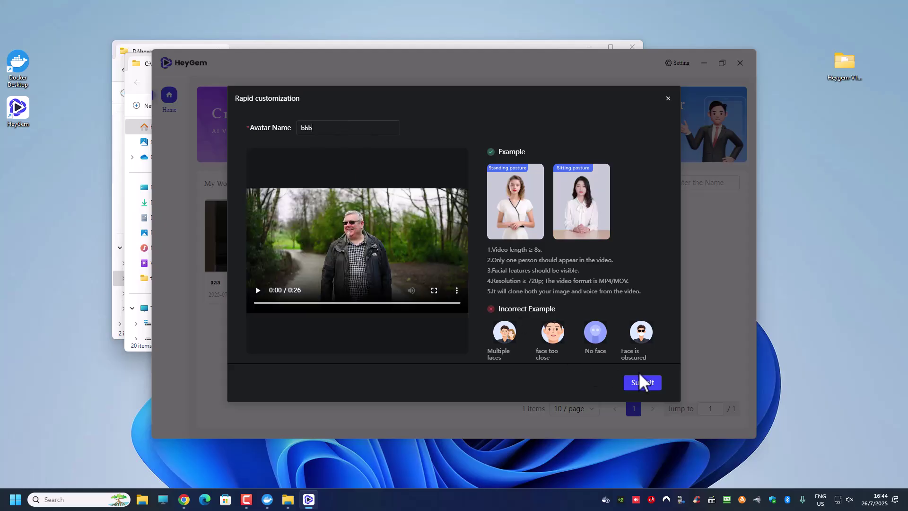
click(637, 382)
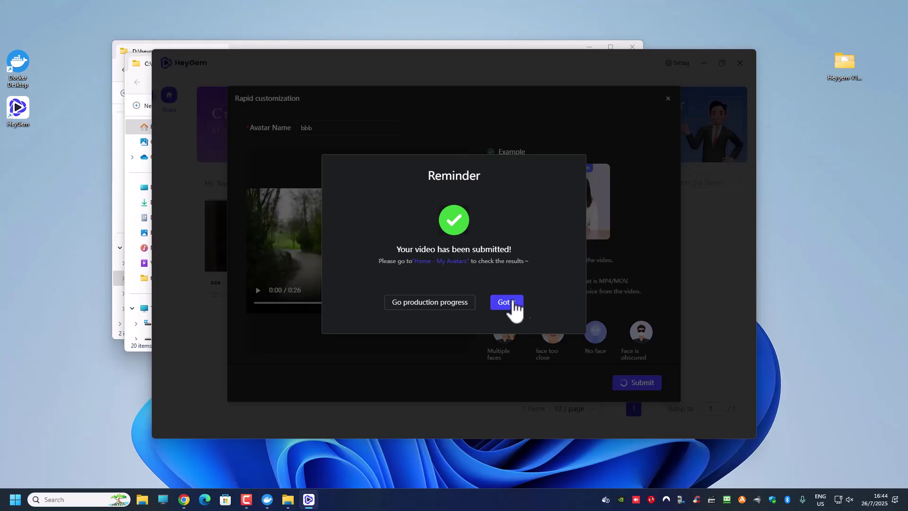
click(505, 302)
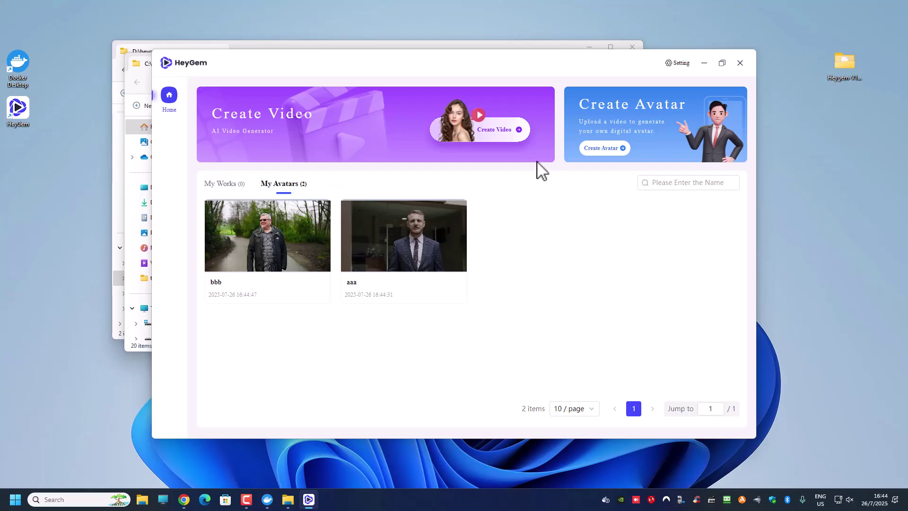
- Create a video using avatar aaa with the audio file 4da73cd7ee5e4e83a953774080889061.mp3 and submit it for generation
mouse_move(387, 259)
click(466, 134)
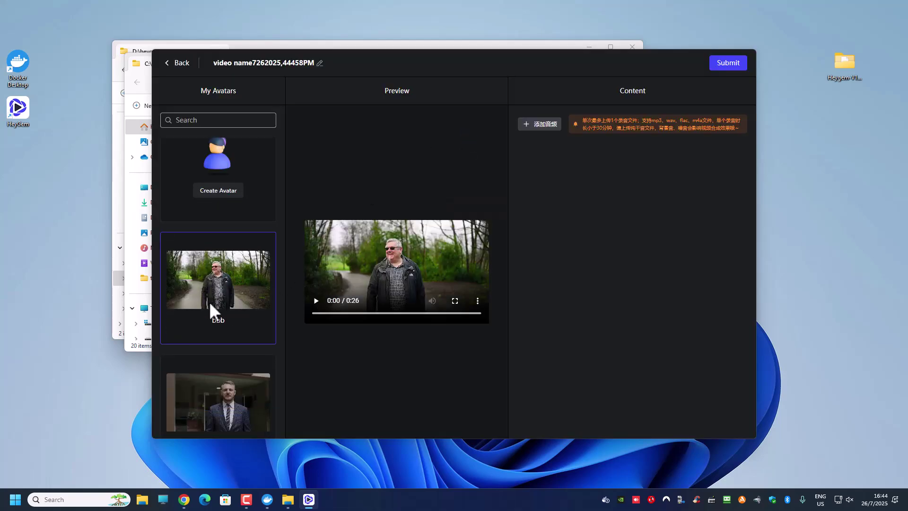
scroll(209, 302, down, 1)
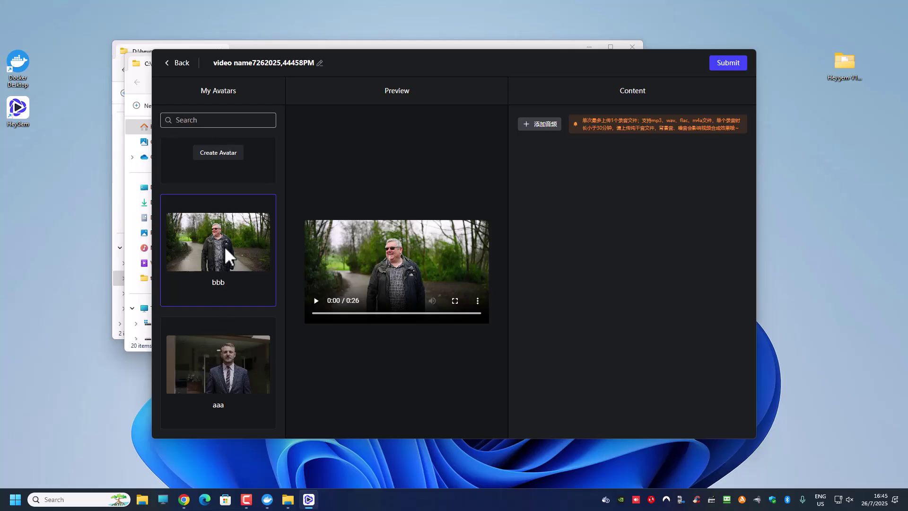
click(224, 361)
click(541, 126)
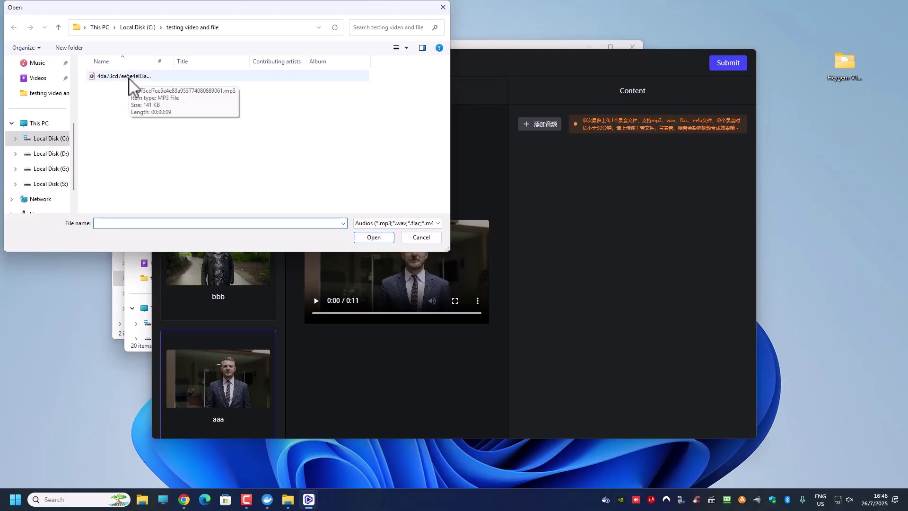
double_click(129, 77)
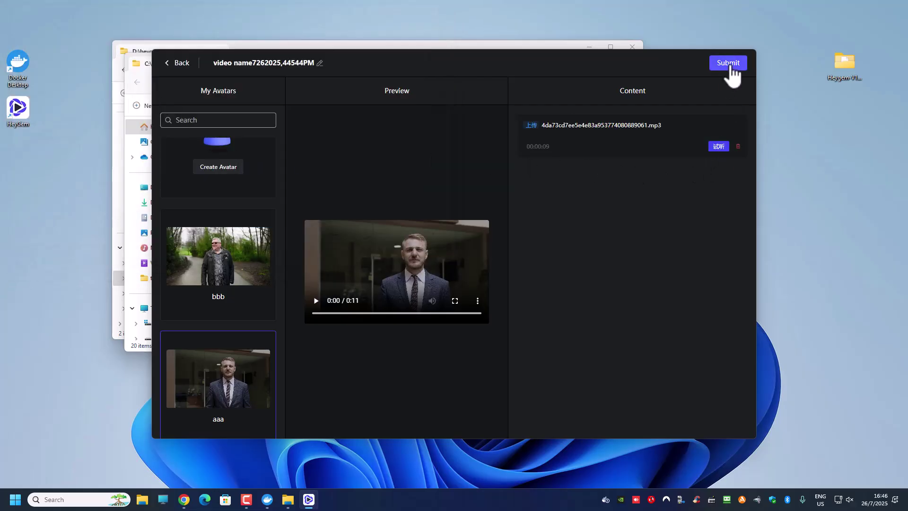
click(731, 66)
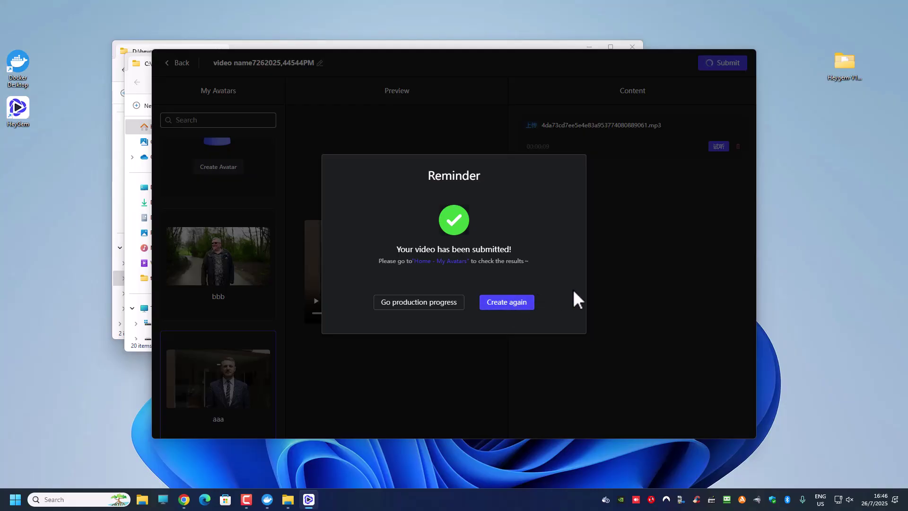
- Submit another video using avatar bbb with the same 4da73cd7ee5e4e83a953774080889061.mp3 audio and go to the production progress
click(522, 307)
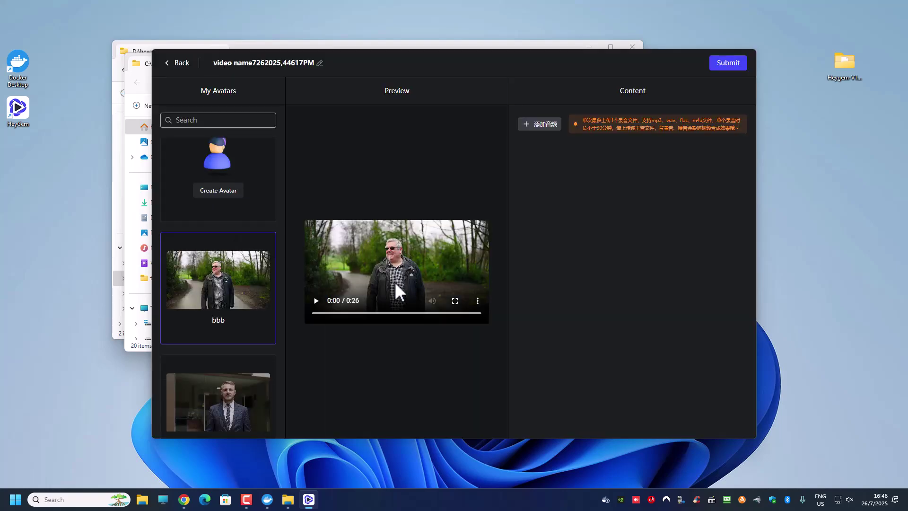
click(540, 125)
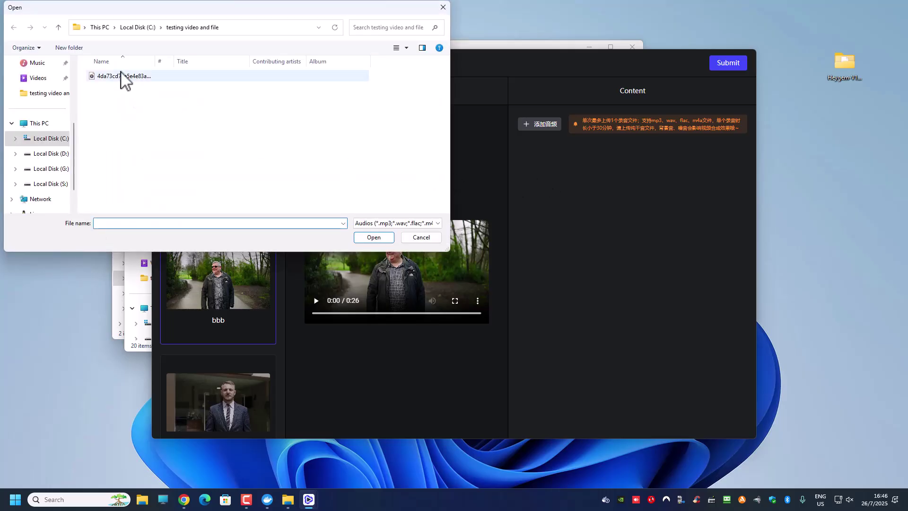
click(121, 79)
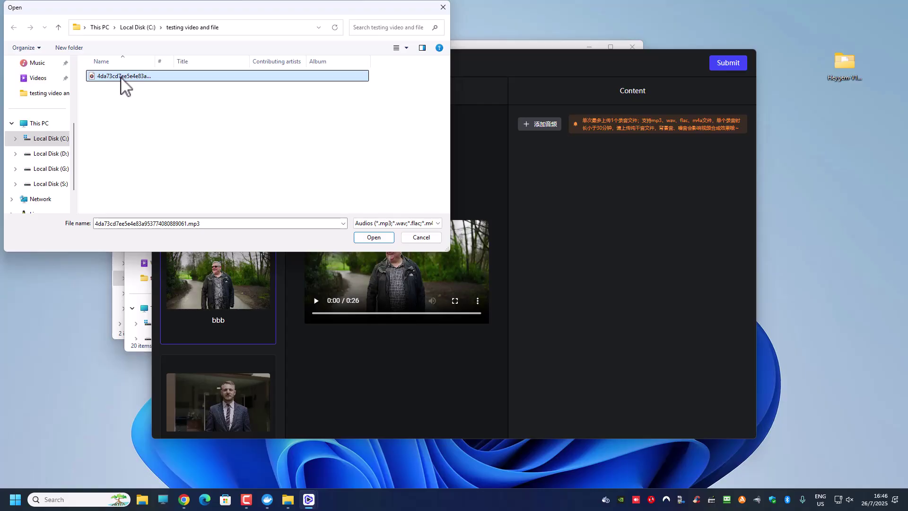
double_click(122, 79)
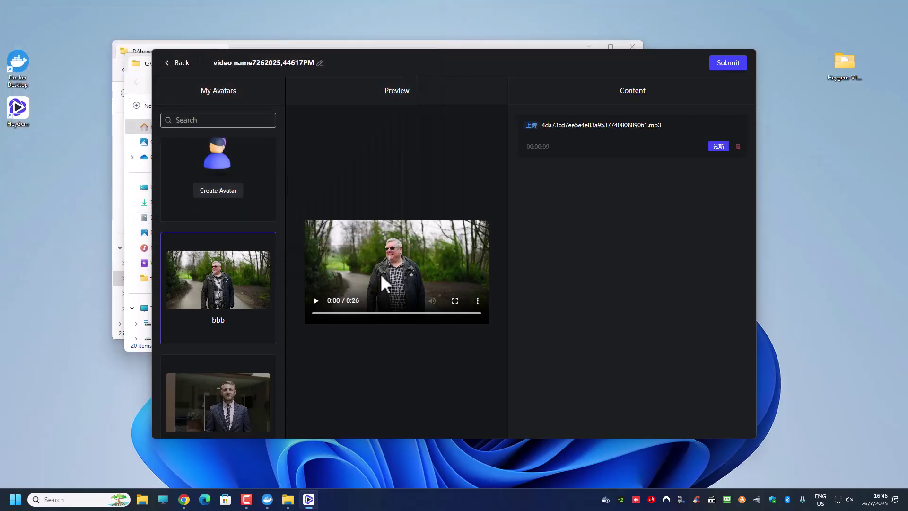
click(729, 65)
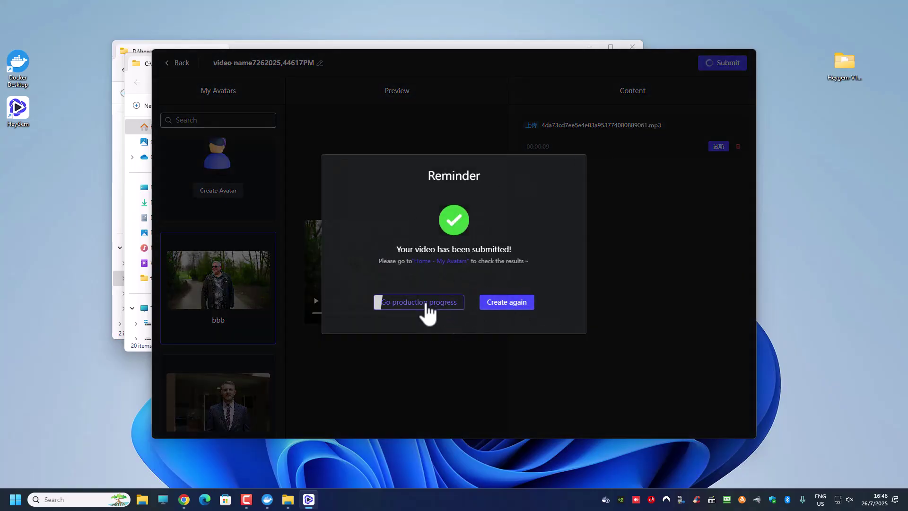
click(427, 304)
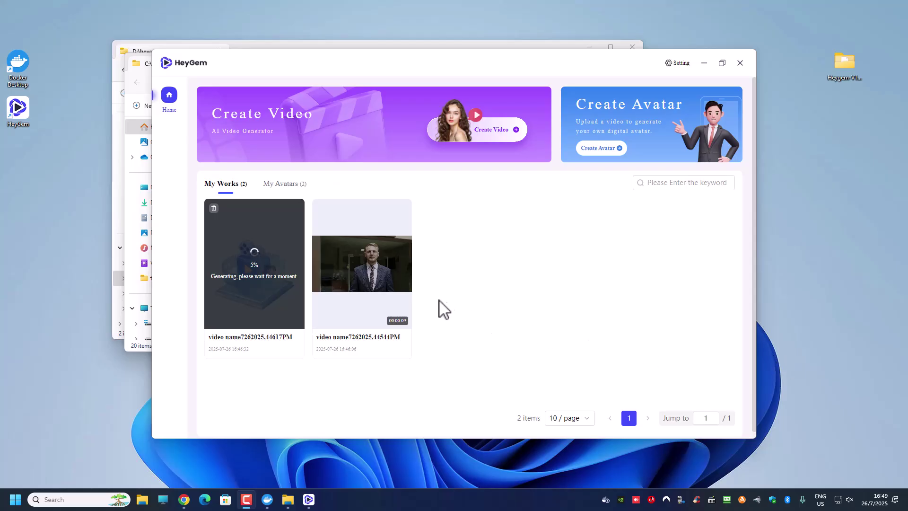
- Preview the generated video of avatar aaa in My Works and close the preview
mouse_move(391, 293)
mouse_move(353, 254)
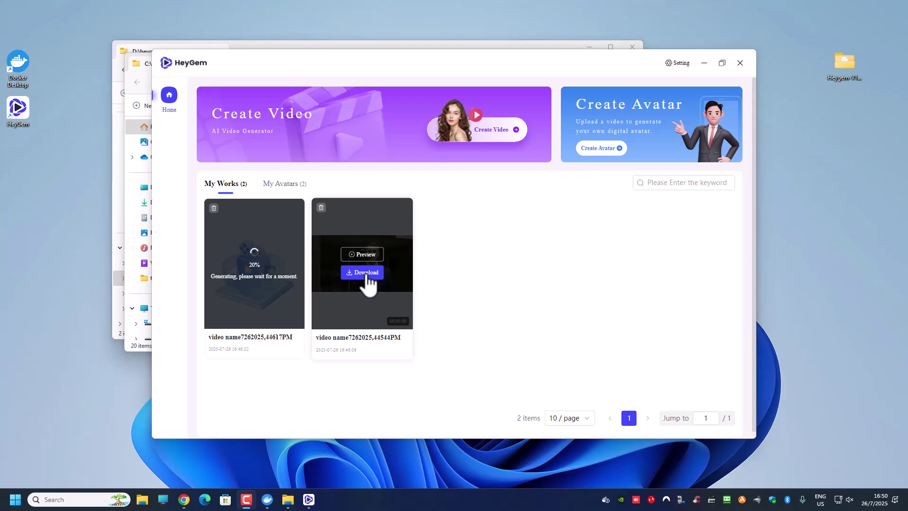
click(367, 256)
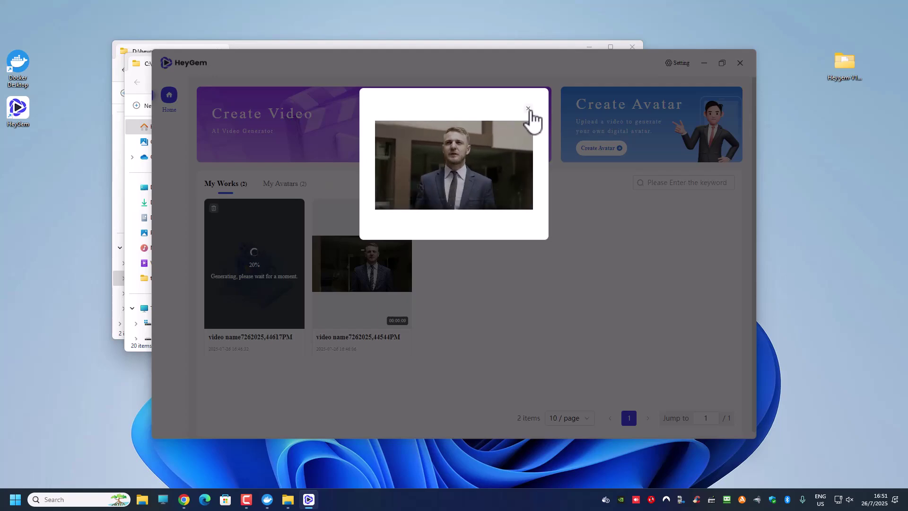
click(528, 109)
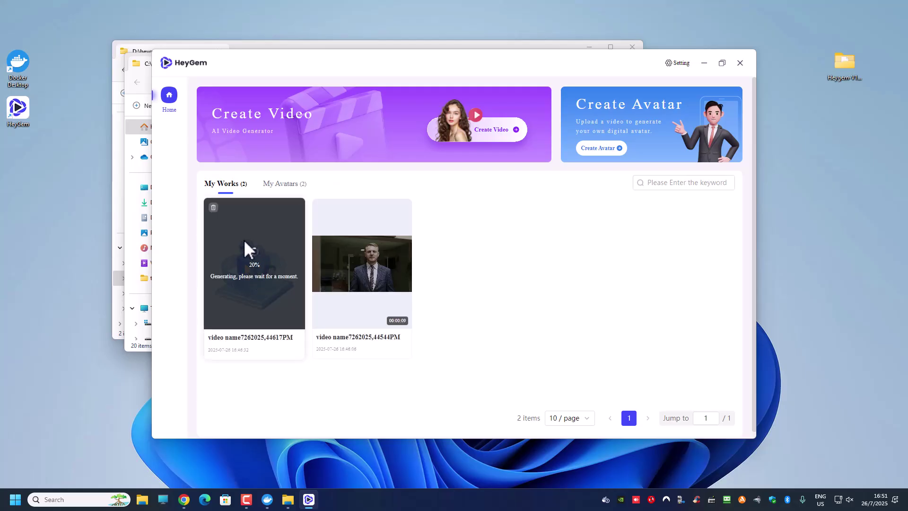
- Download the generated aaa video into the testing video and file folder under the name test
mouse_move(351, 276)
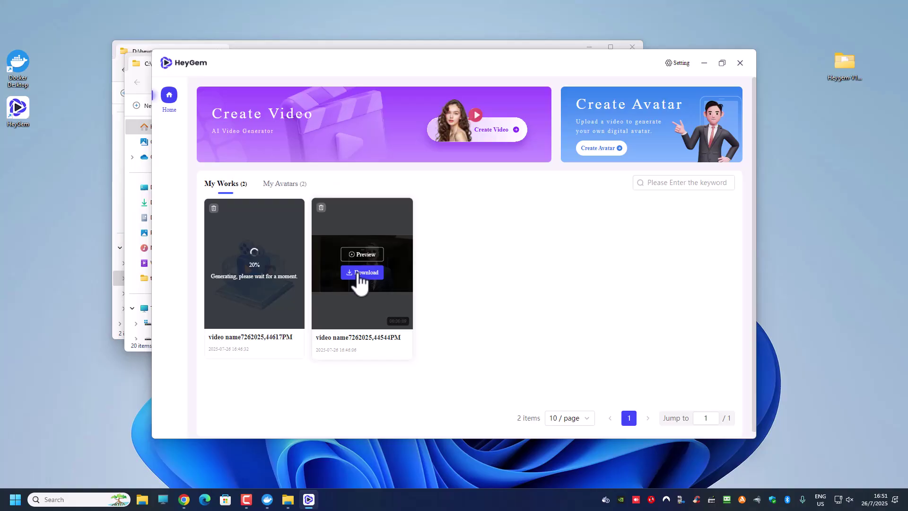
click(359, 273)
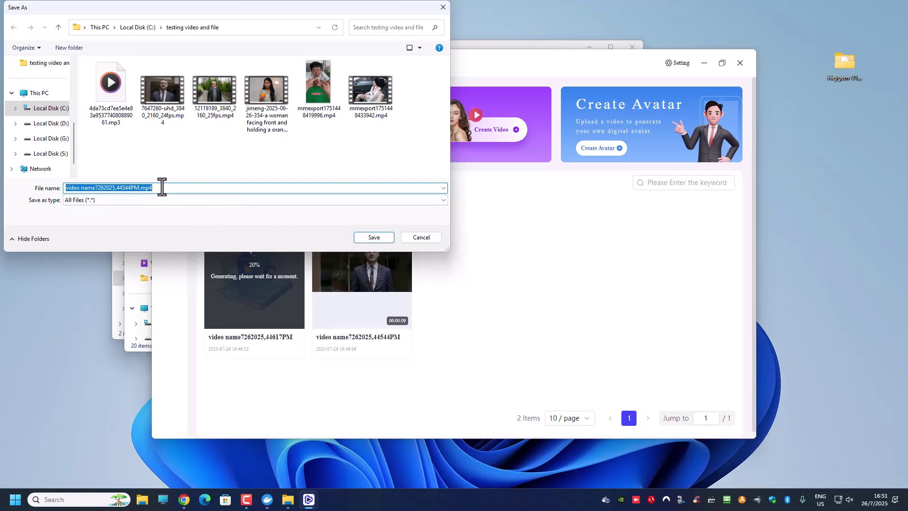
text(tes)
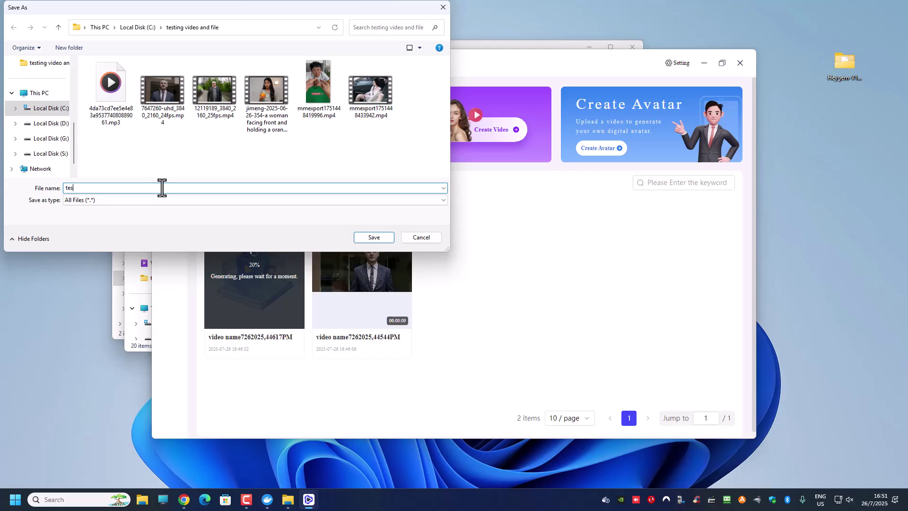
text(t)
click(371, 238)
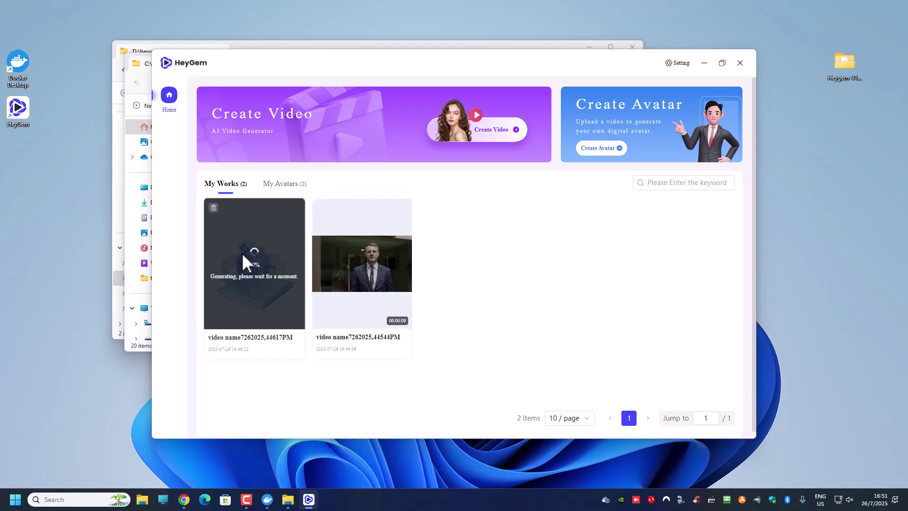
- Delete the bbb video that is still generating from My Works
click(213, 208)
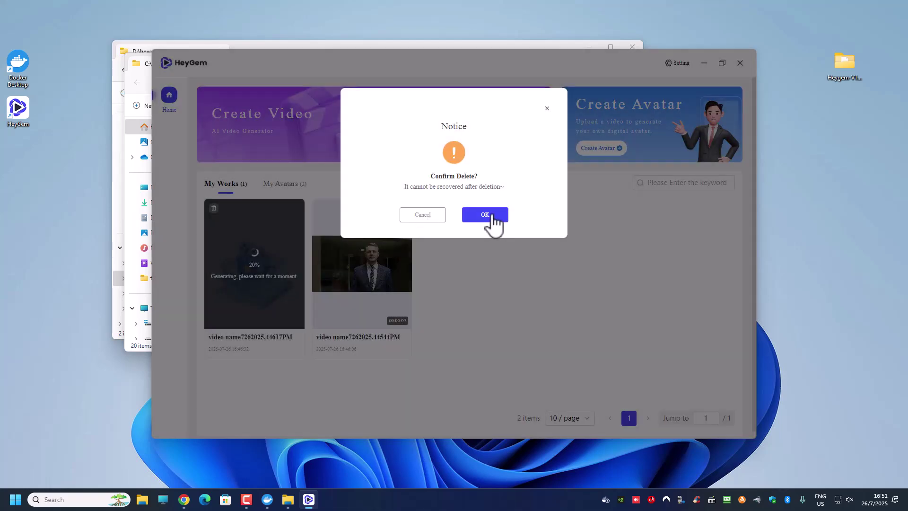
click(483, 221)
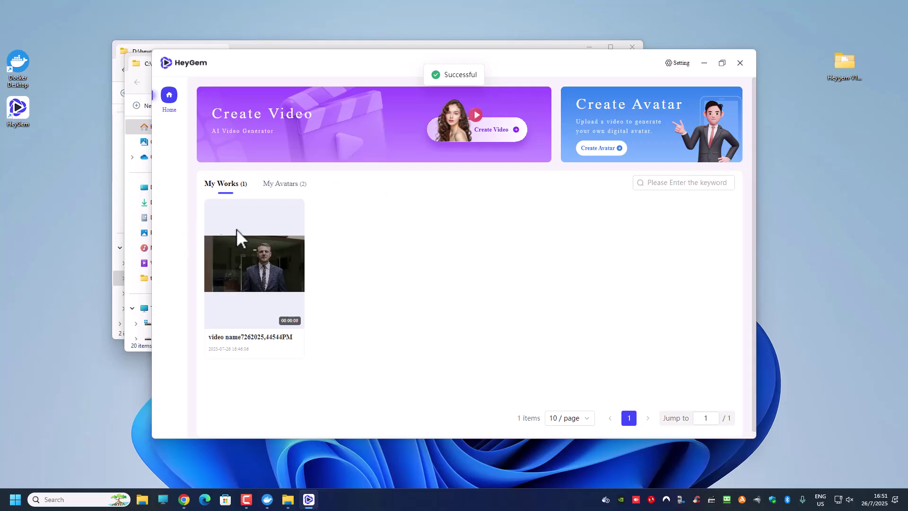
- Close the HeyGem client, play test.mp4 in a maximized player to check the lip sync, and close the player
click(741, 63)
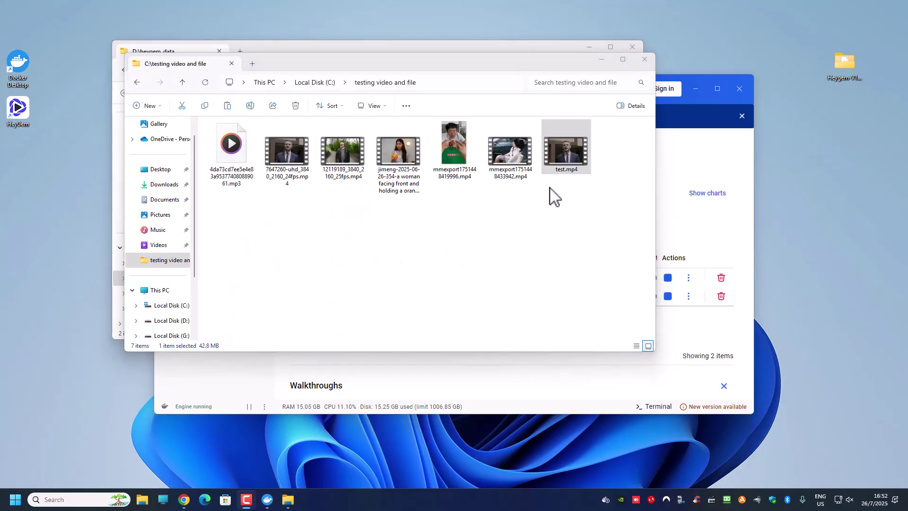
click(567, 156)
double_click(567, 155)
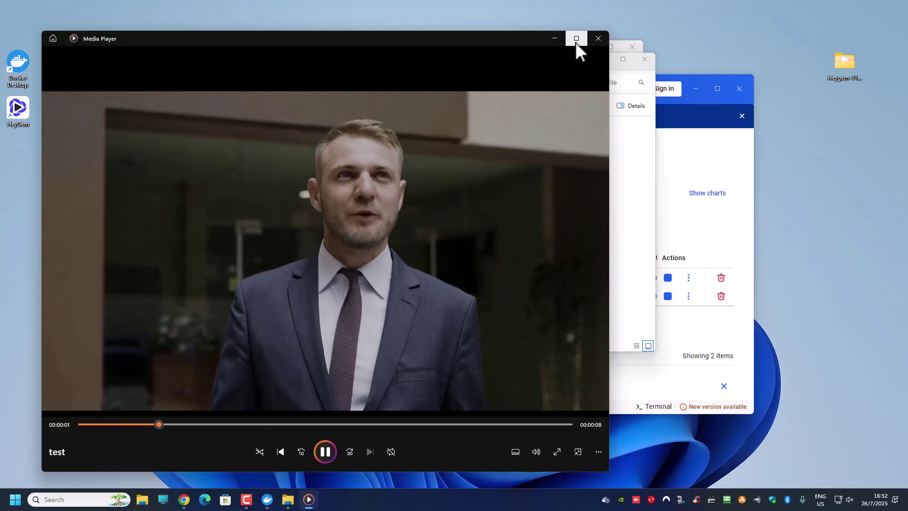
click(576, 40)
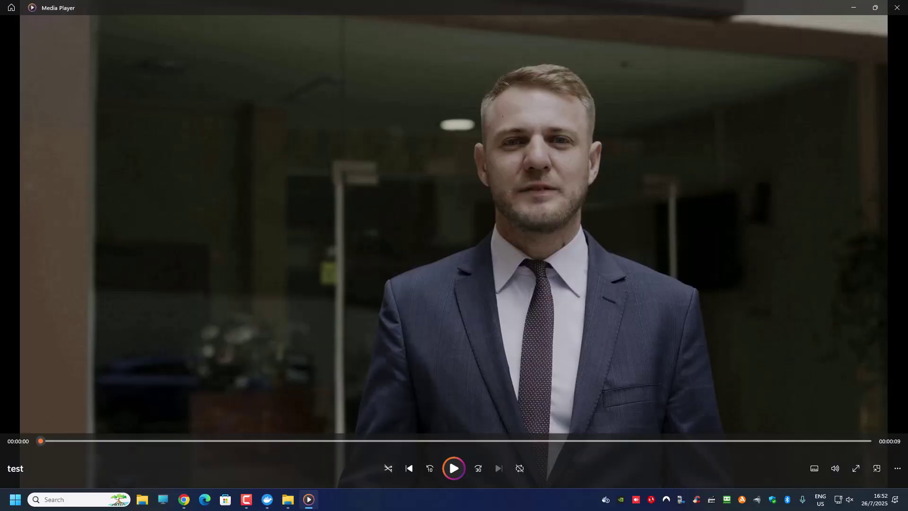
click(901, 15)
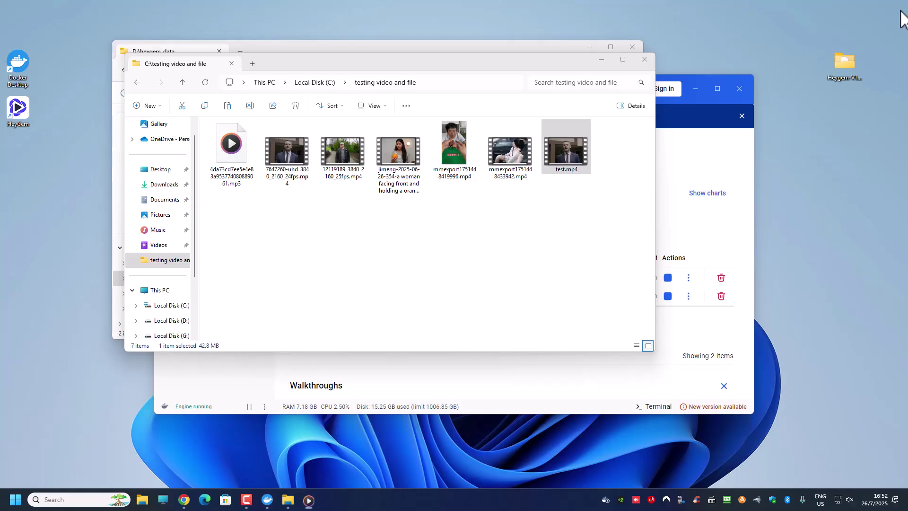
- Play the source video 7647260-uhd_3840_2160_24fps.mp4 for comparison with the generated one and close the player
click(288, 155)
double_click(288, 155)
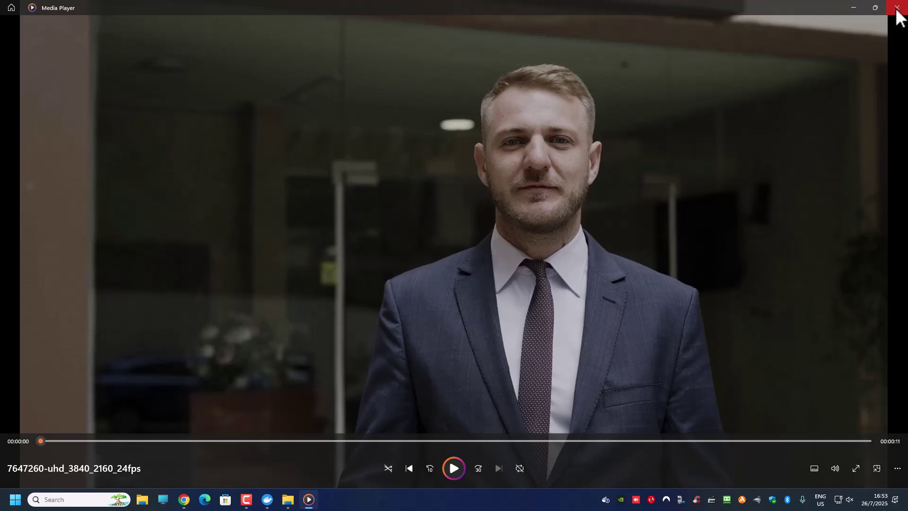
click(897, 9)
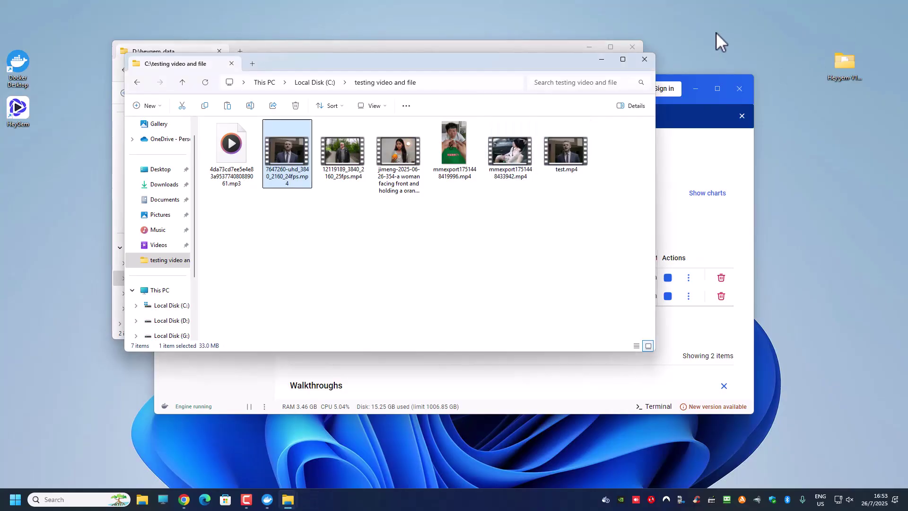
- Close the testing video and file folder window and the Docker Desktop window
click(645, 60)
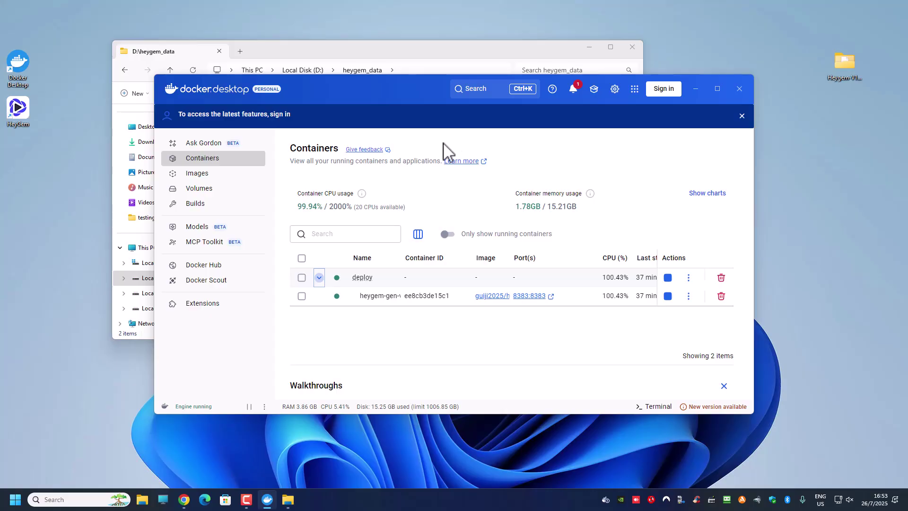
click(739, 88)
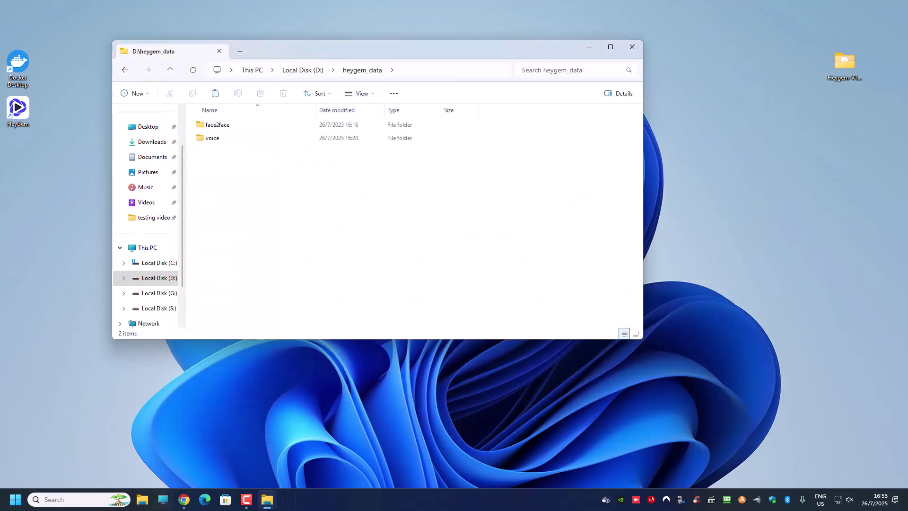
- Switch to Chrome, go back from the releases to the Duix.Heygem repository page, look it over and minimize the browser
click(184, 499)
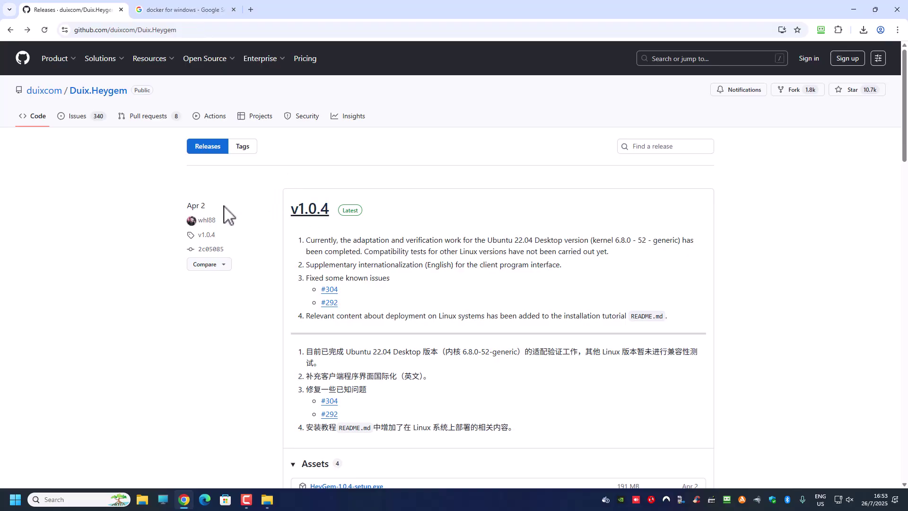
key(alt+Left)
scroll(302, 213, down, 2)
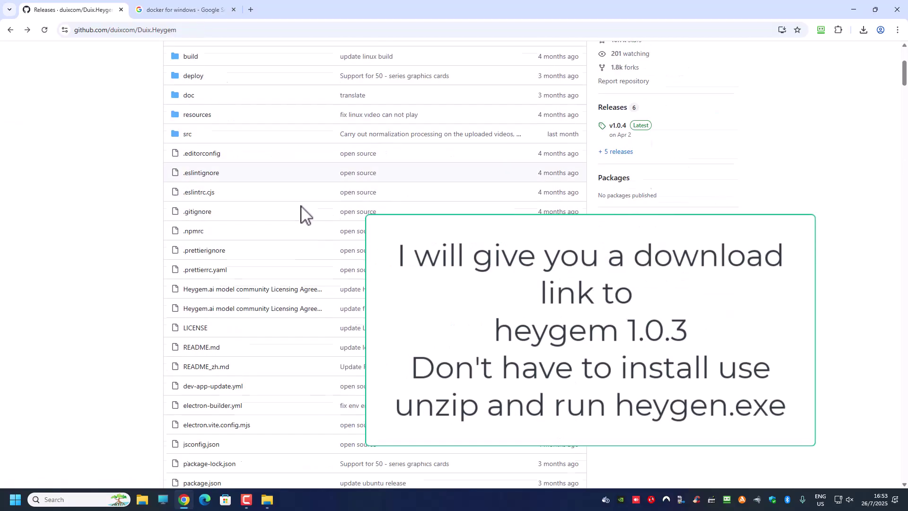
scroll(536, 213, up, 4)
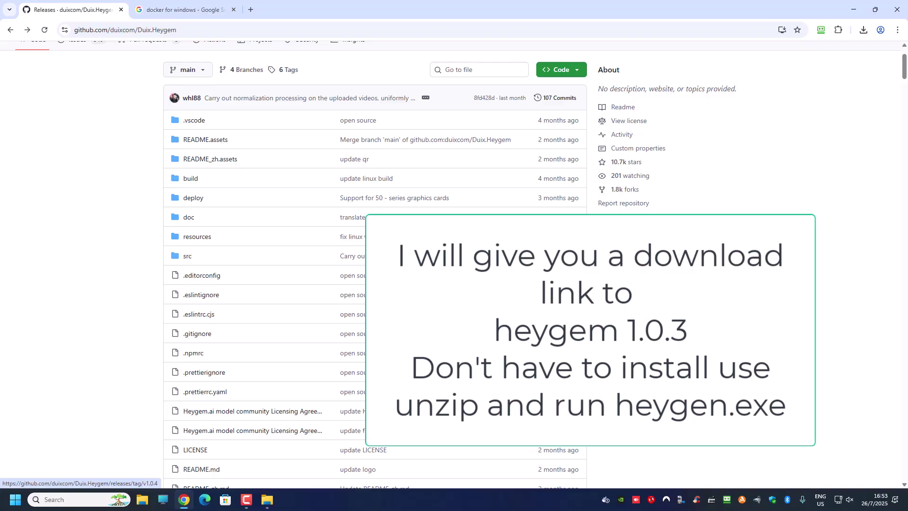
click(854, 9)
- Reposition the Heygem-V1.0.3 folder on the desktop, open it to look through its files and locate HeyGem.exe, and close it
drag(851, 67, 796, 114)
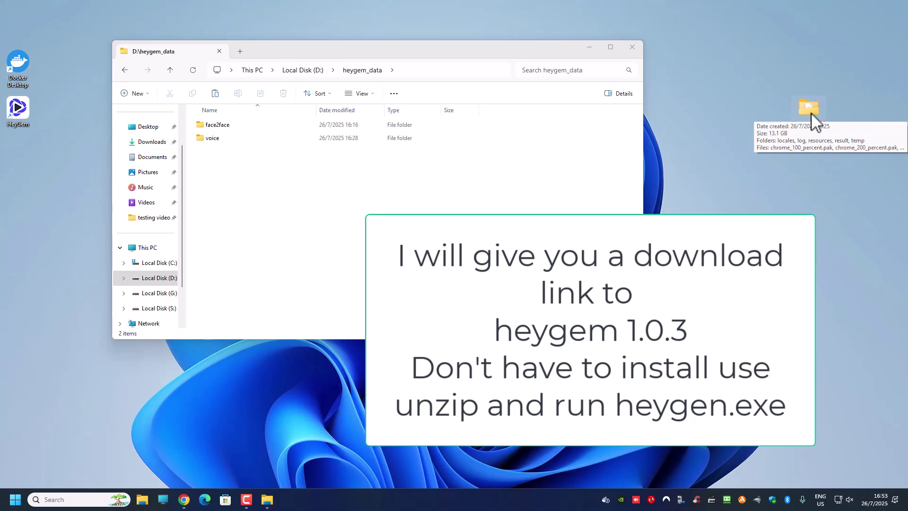
double_click(810, 112)
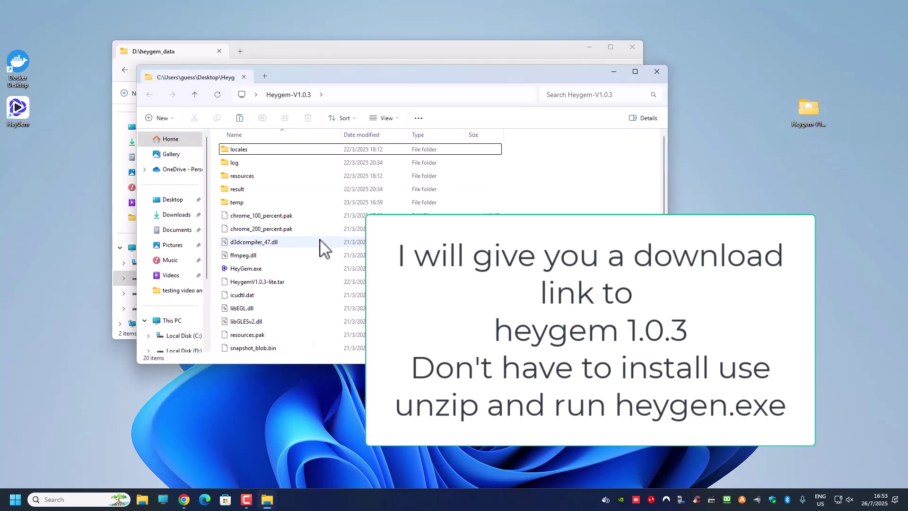
scroll(284, 255, down, 2)
scroll(275, 283, up, 1)
scroll(273, 283, up, 1)
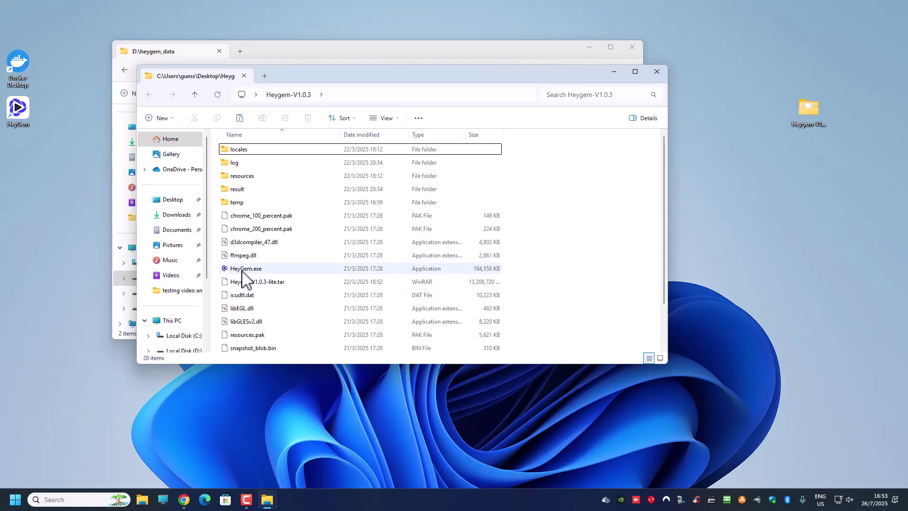
click(244, 269)
click(656, 72)
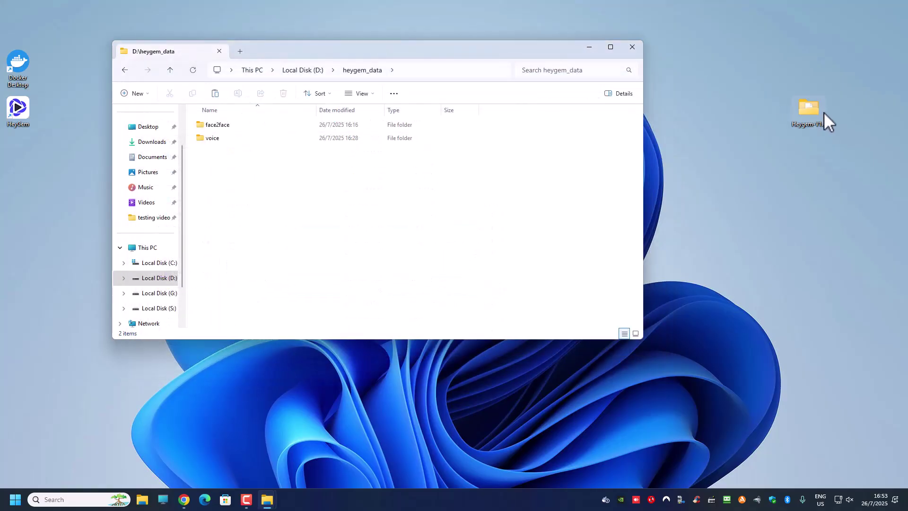
- Close the D:\heygem_data folder window to clear the desktop
drag(761, 74, 843, 165)
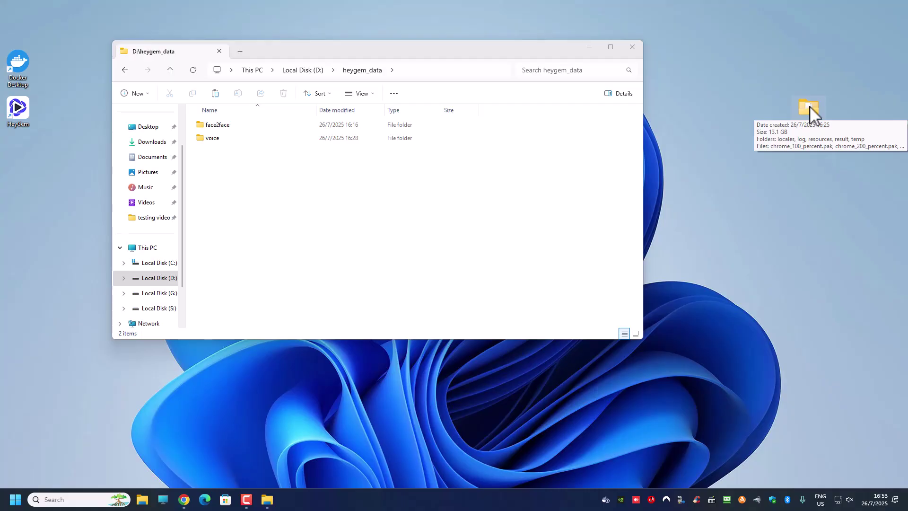
click(631, 47)
drag(742, 75, 852, 165)
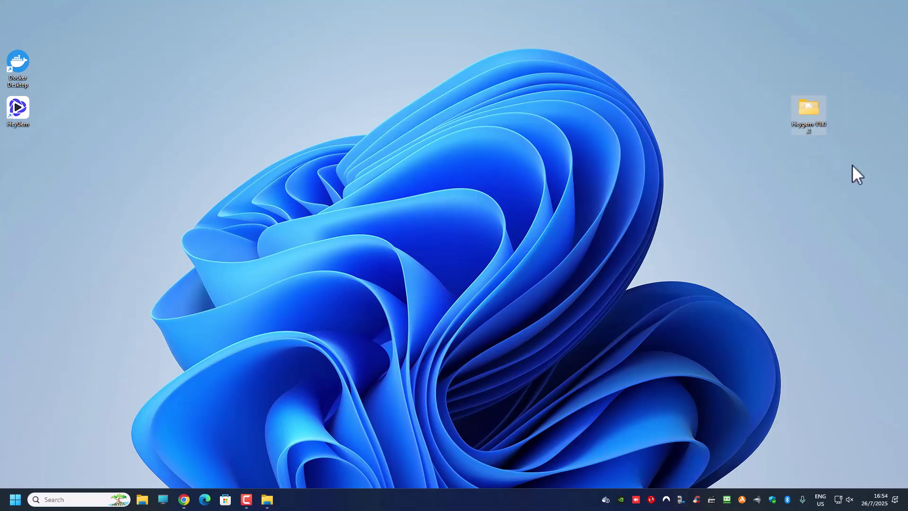